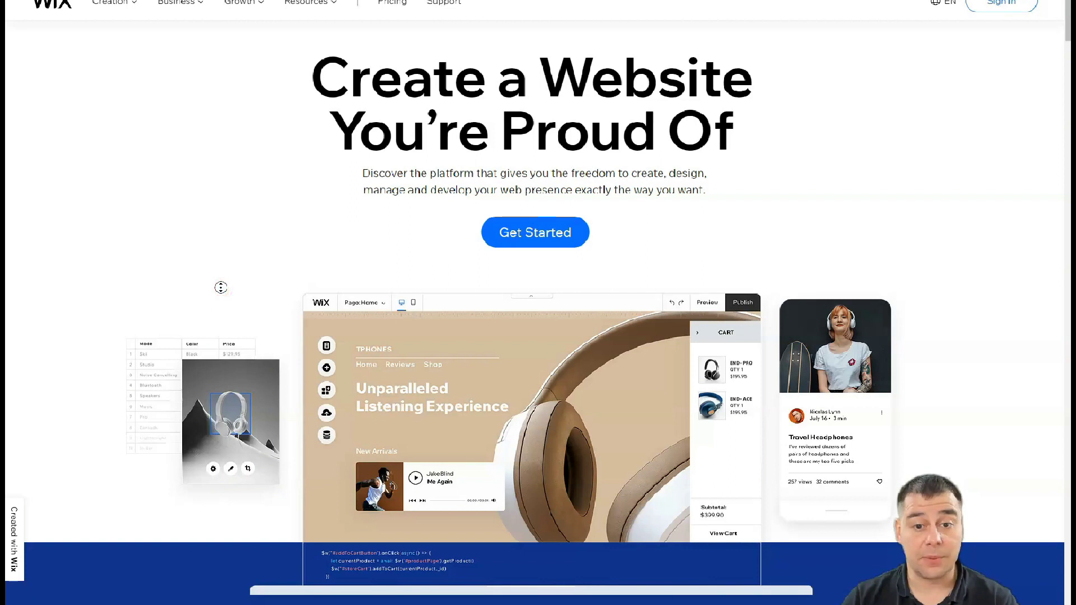
Scroll the Wix homepage down to the six-step 'How to Create a Free Website' section
scroll(221, 295, "down", 1)
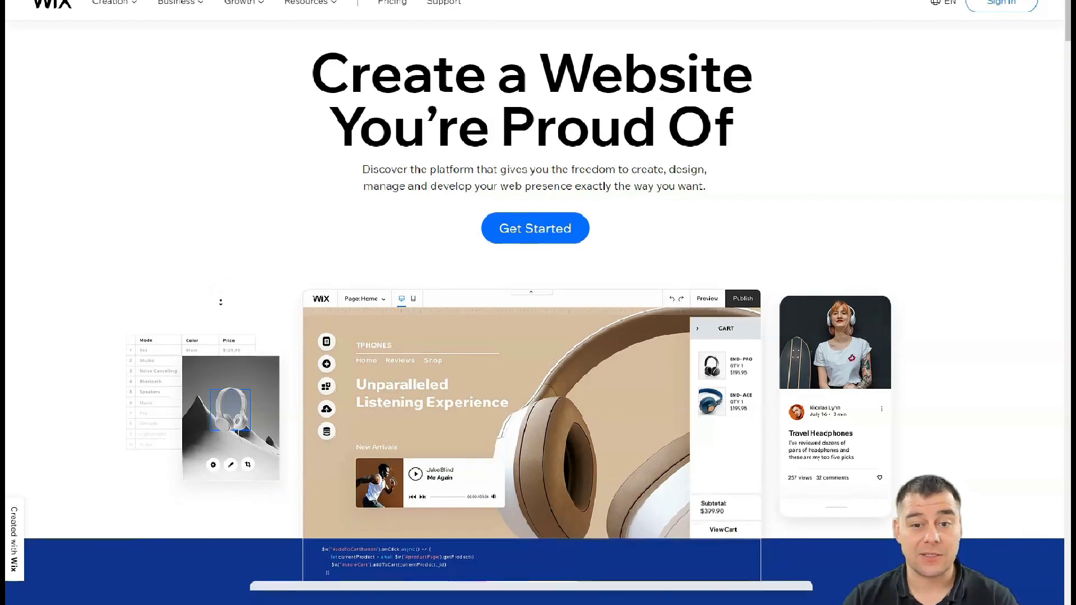
scroll(222, 308, "down", 2)
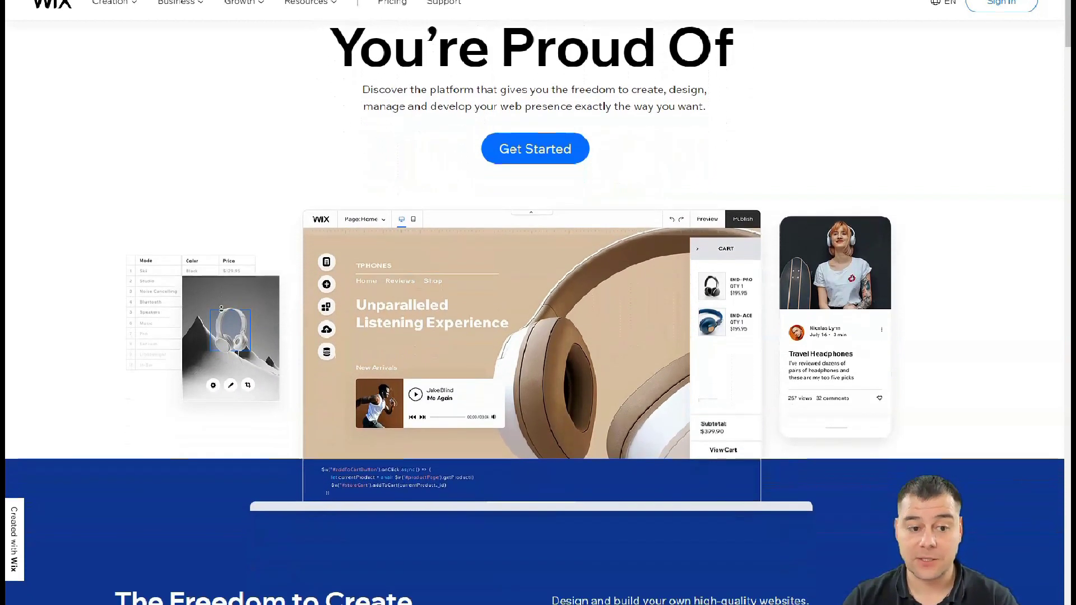
scroll(221, 309, "down", 2)
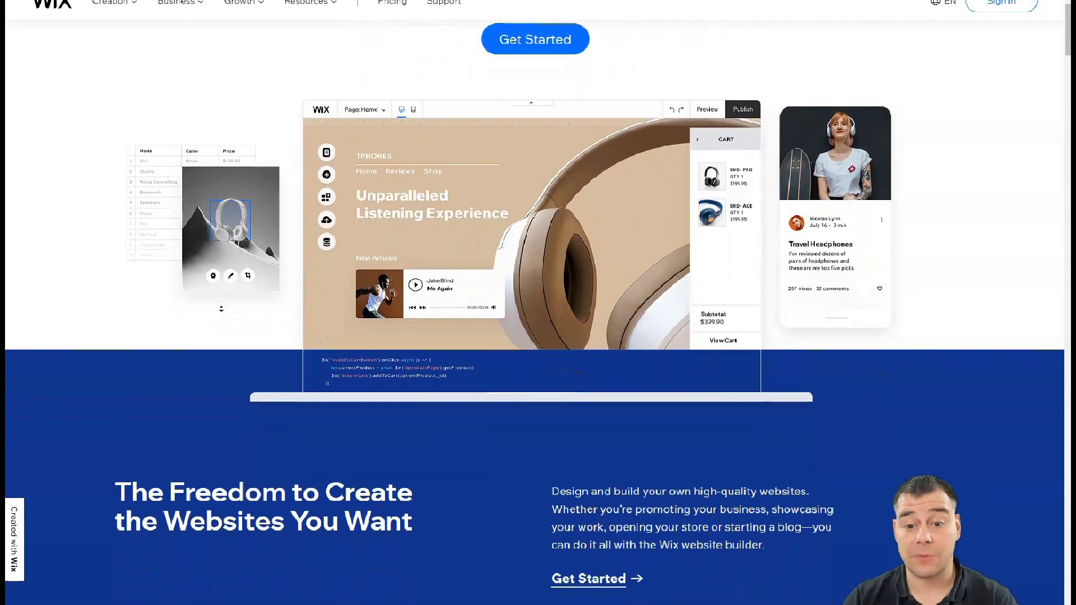
scroll(222, 309, "down", 2)
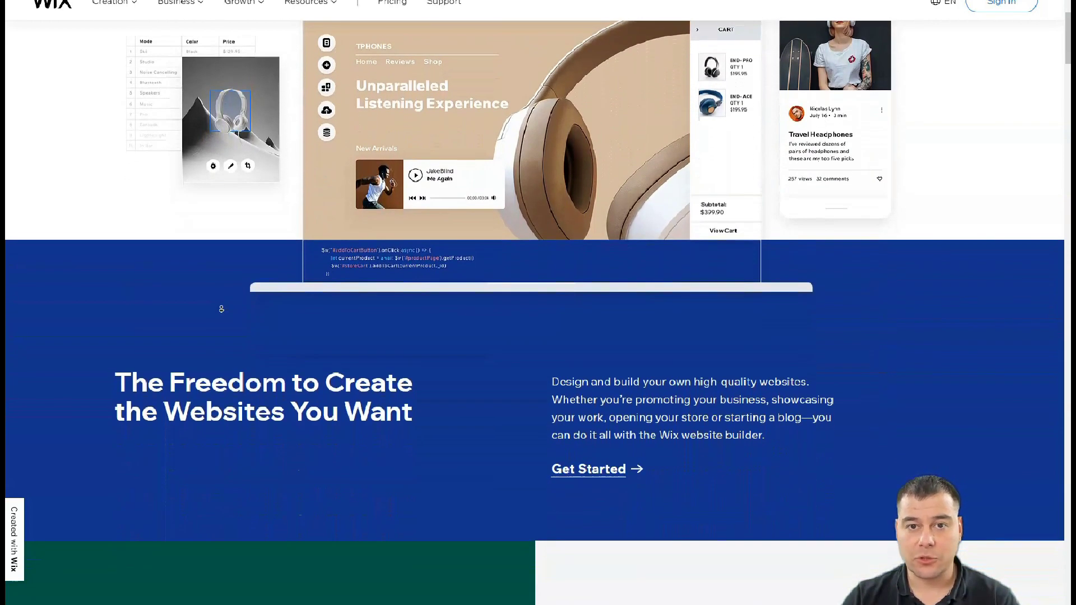
scroll(221, 309, "down", 2)
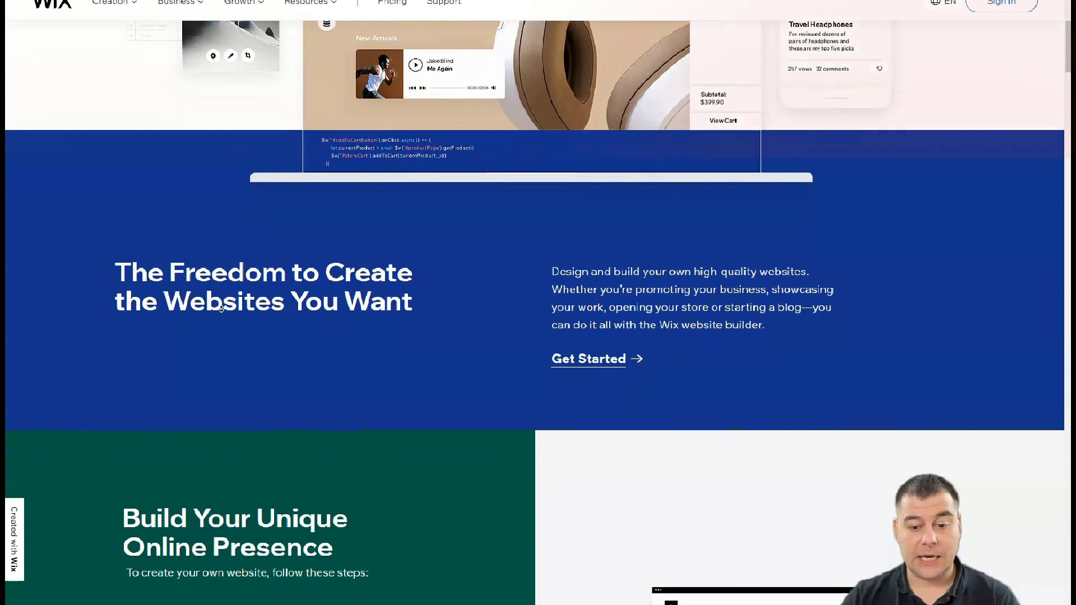
scroll(222, 309, "down", 2)
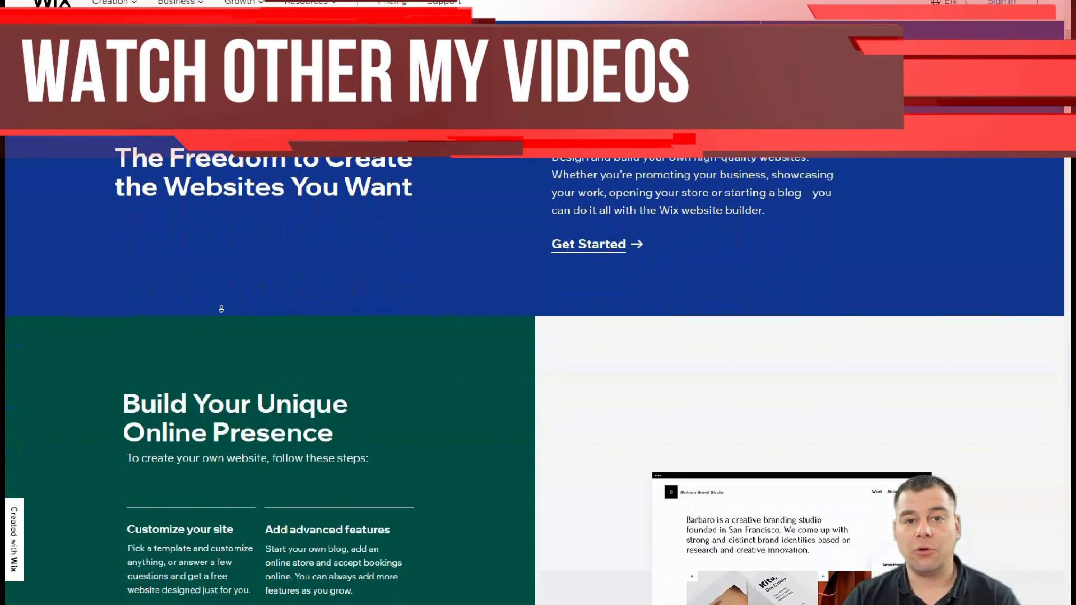
scroll(221, 309, "down", 2)
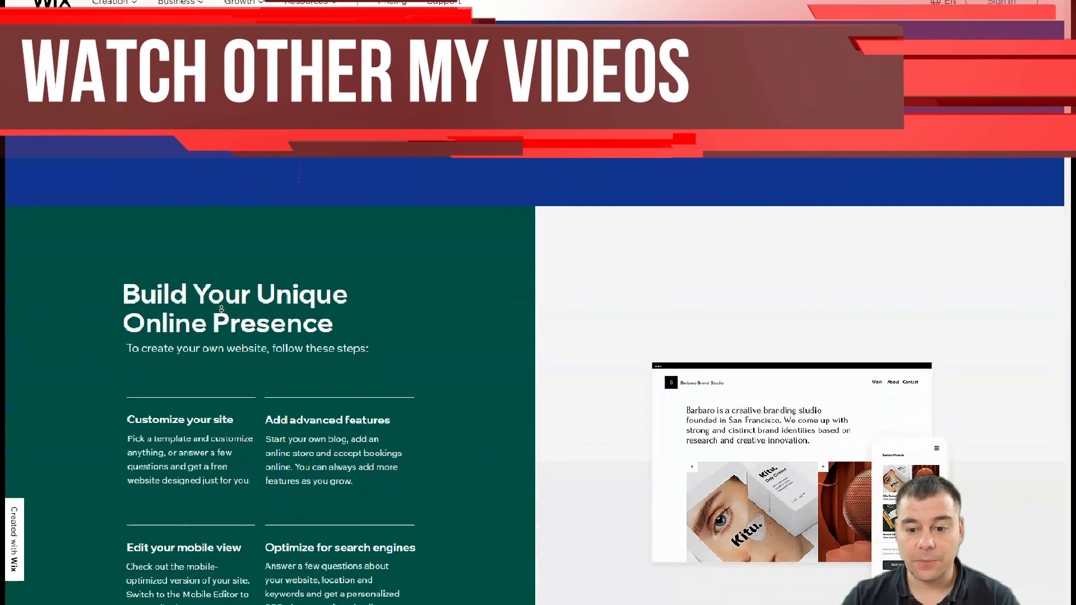
scroll(221, 309, "down", 2)
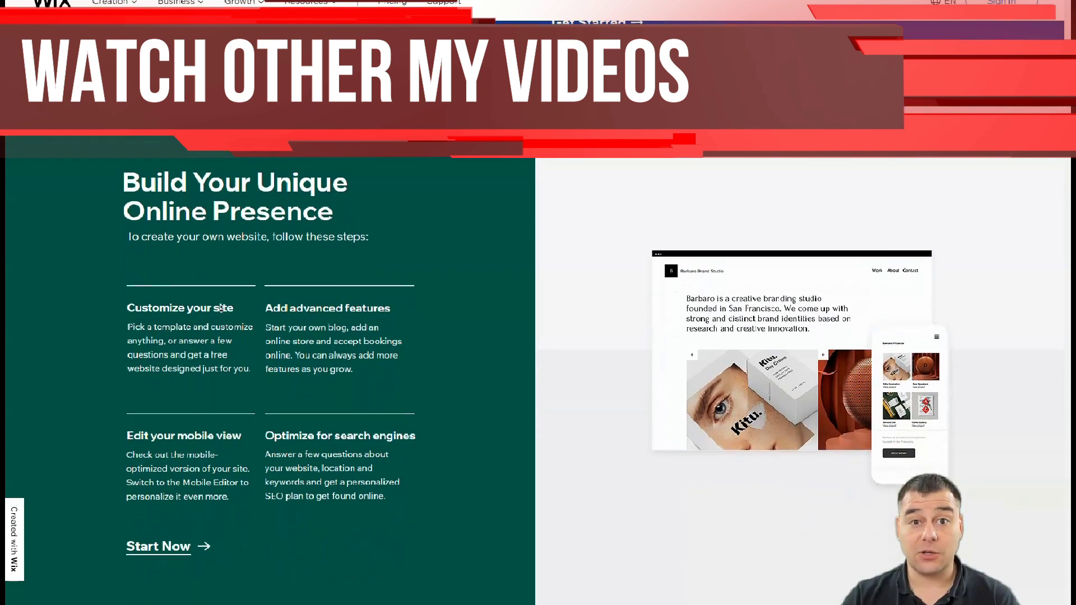
scroll(222, 308, "down", 2)
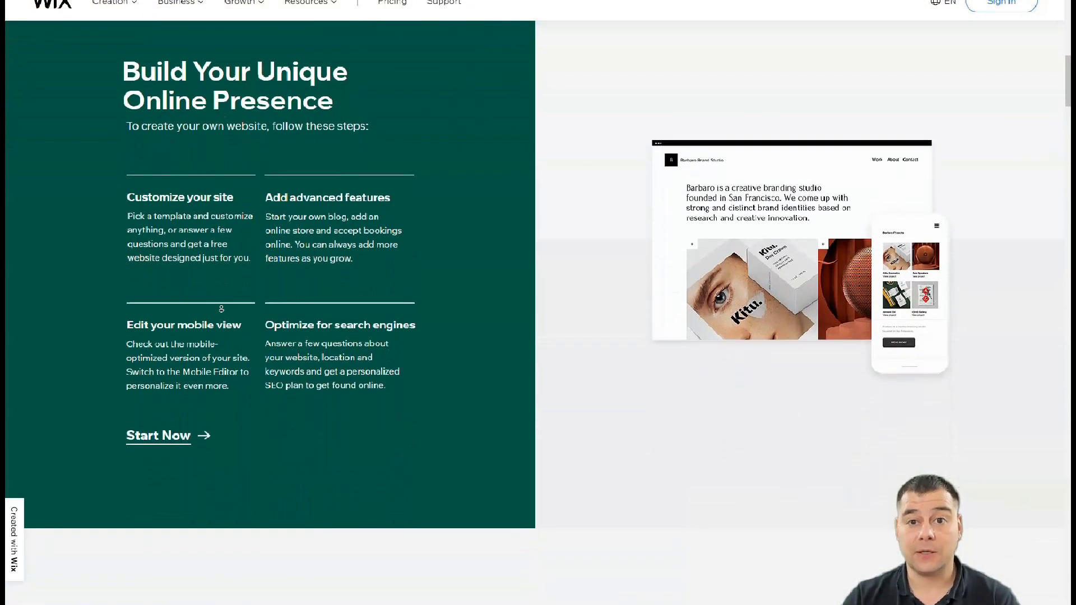
scroll(221, 308, "down", 2)
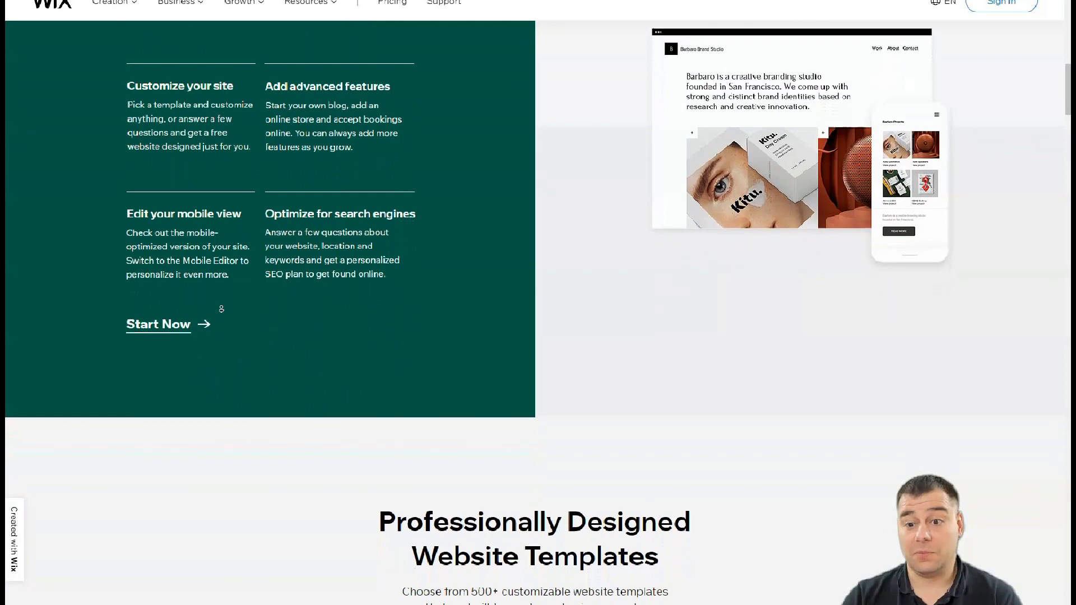
scroll(221, 308, "down", 2)
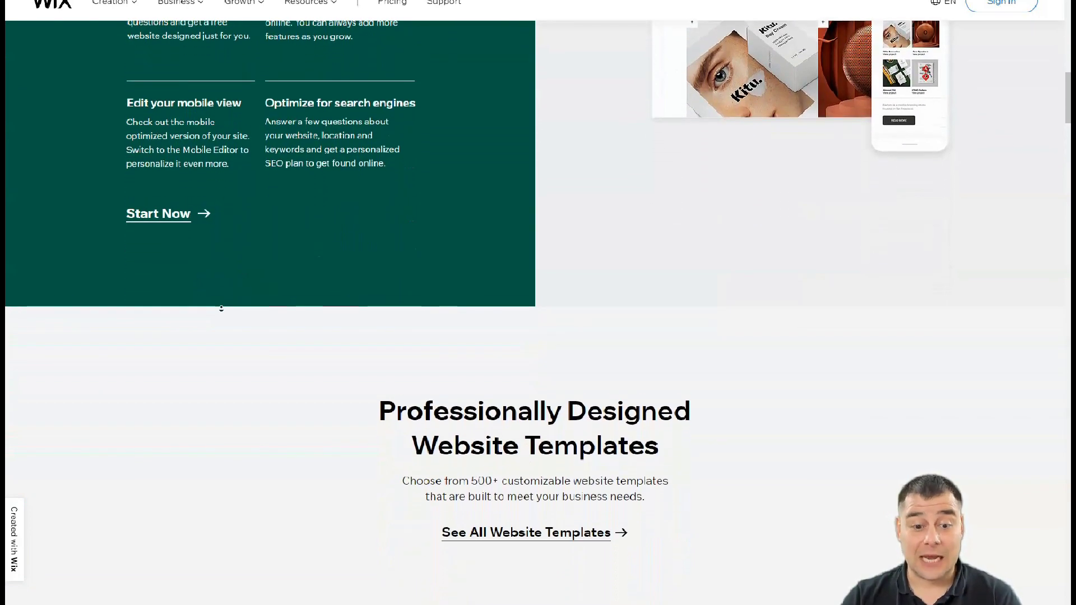
scroll(221, 309, "down", 2)
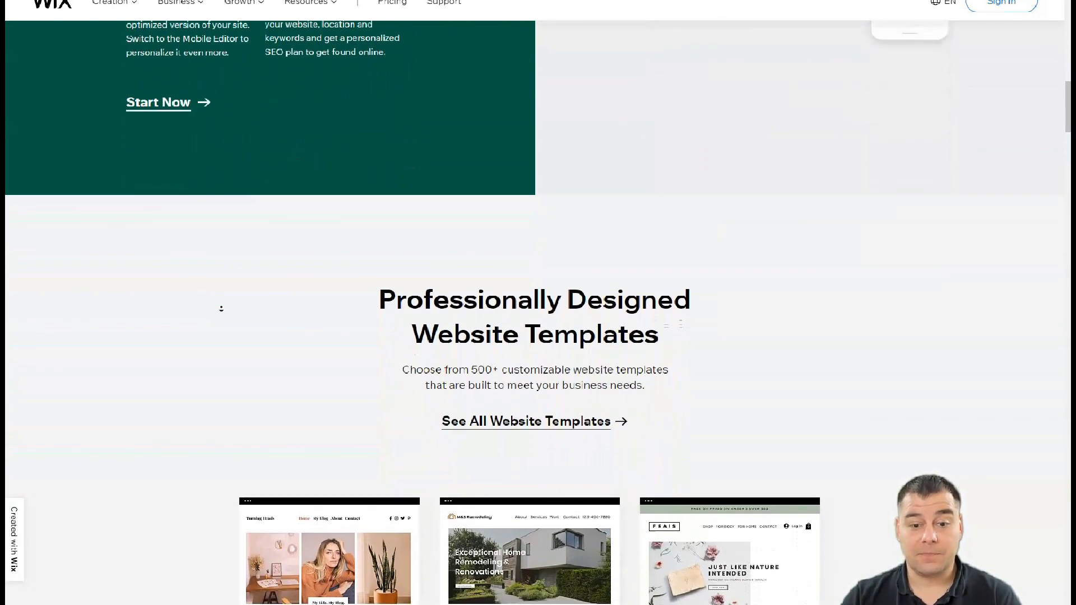
scroll(221, 308, "down", 2)
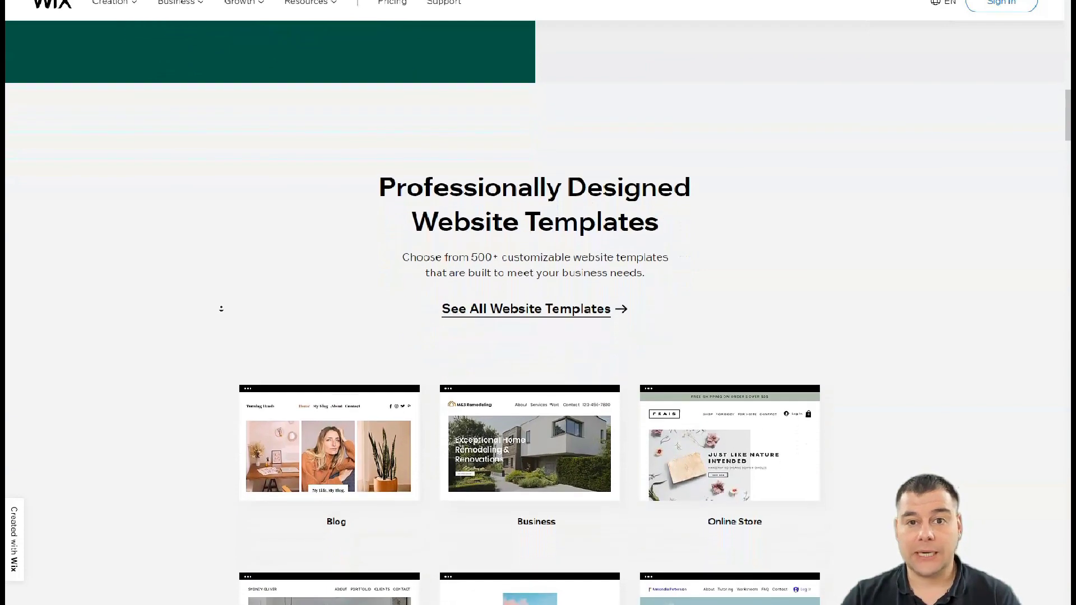
scroll(221, 309, "down", 2)
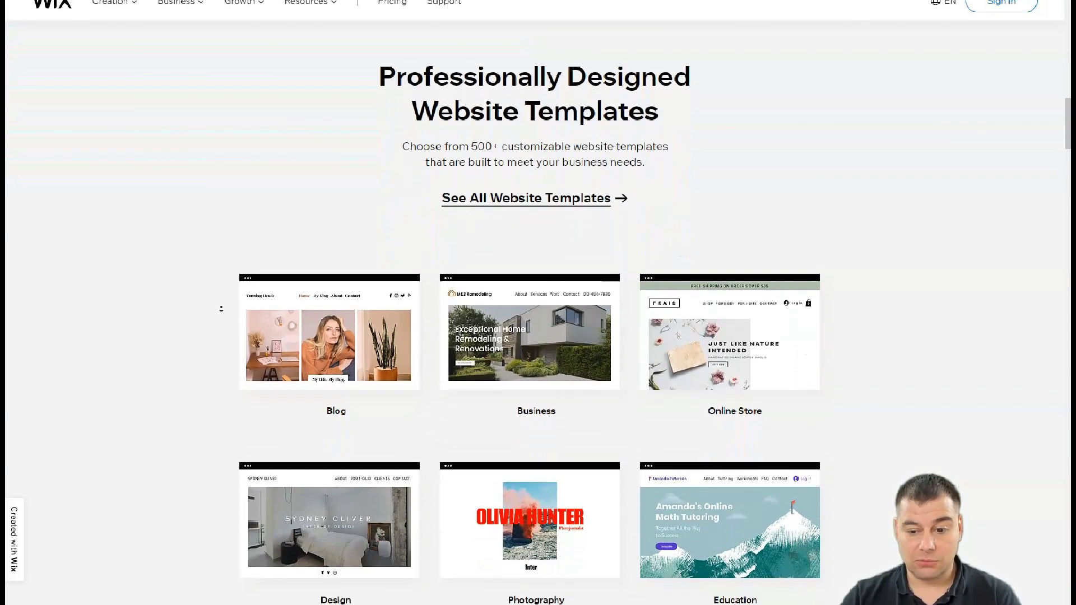
scroll(221, 309, "down", 2)
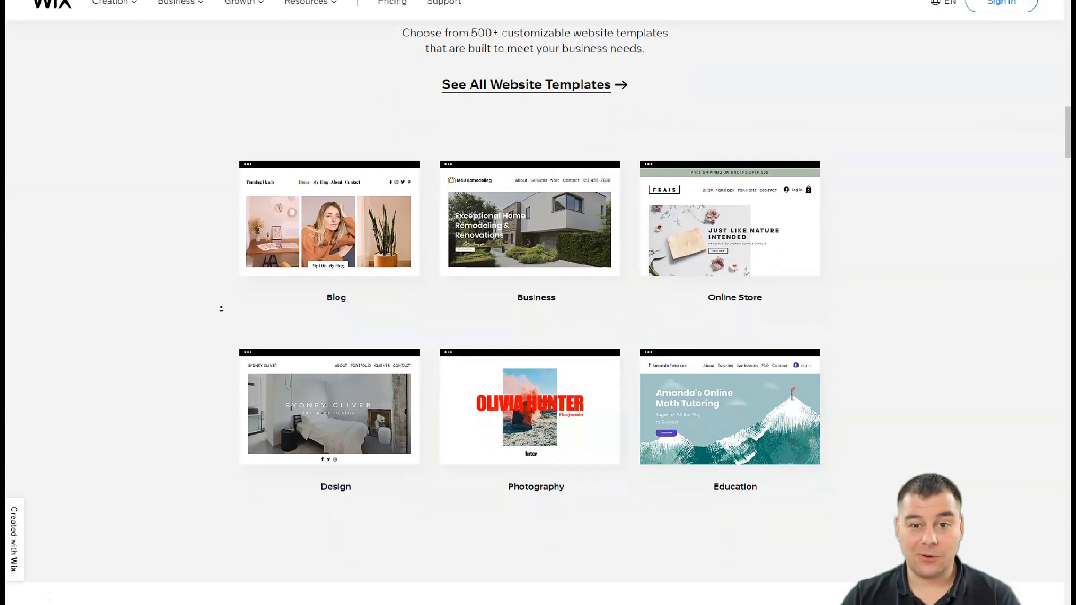
scroll(221, 309, "down", 2)
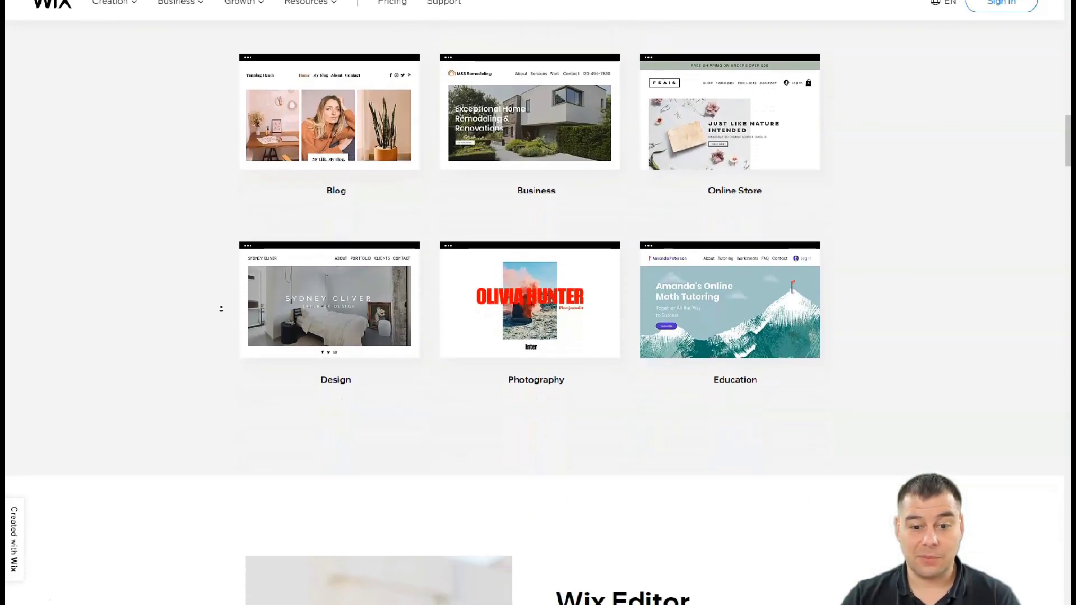
scroll(221, 309, "down", 2)
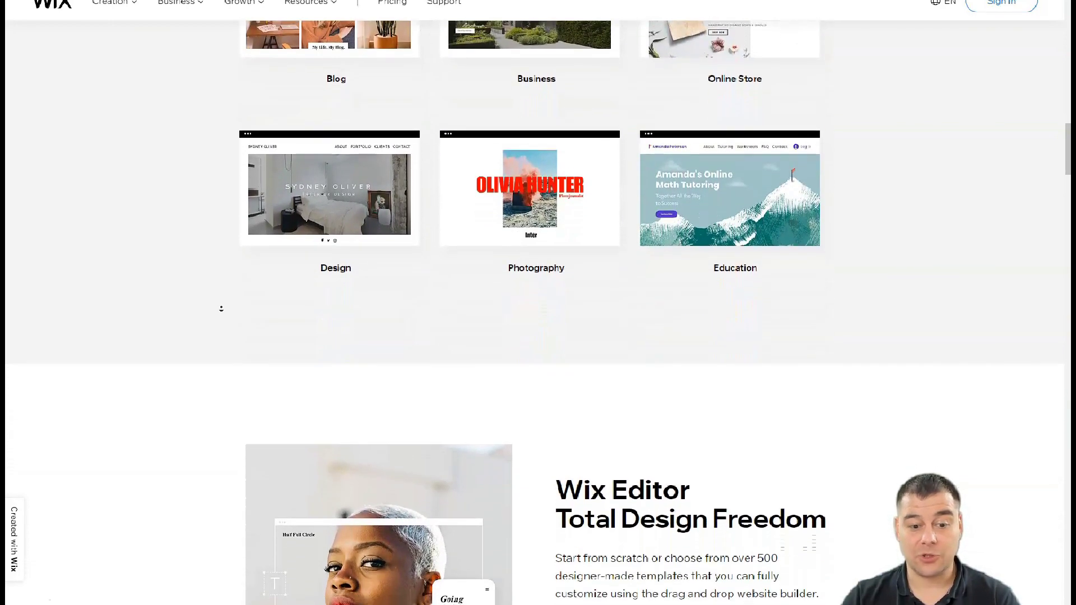
scroll(221, 309, "down", 2)
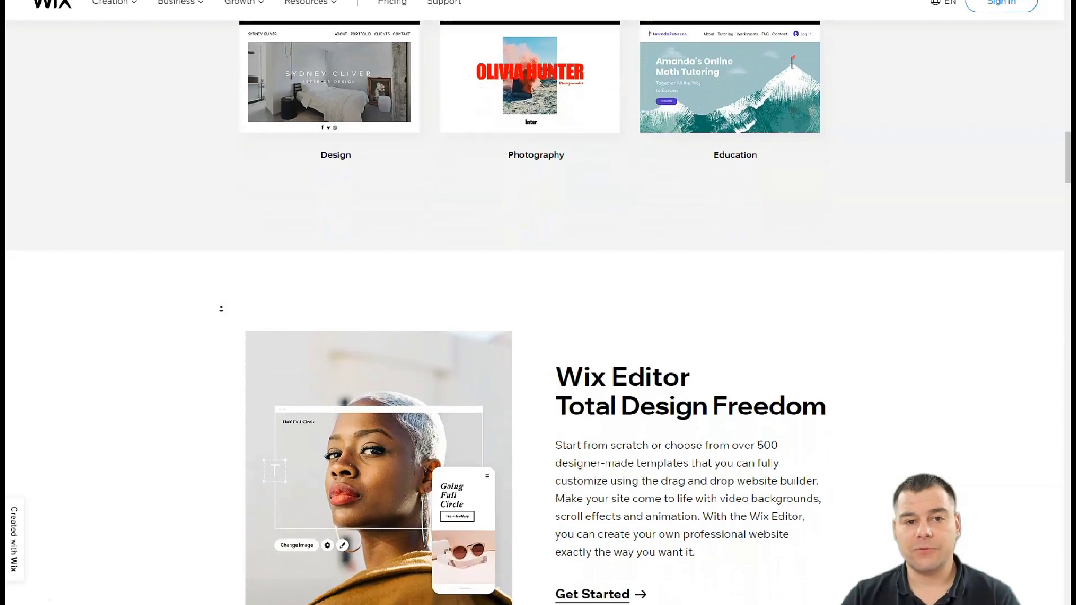
scroll(221, 309, "down", 2)
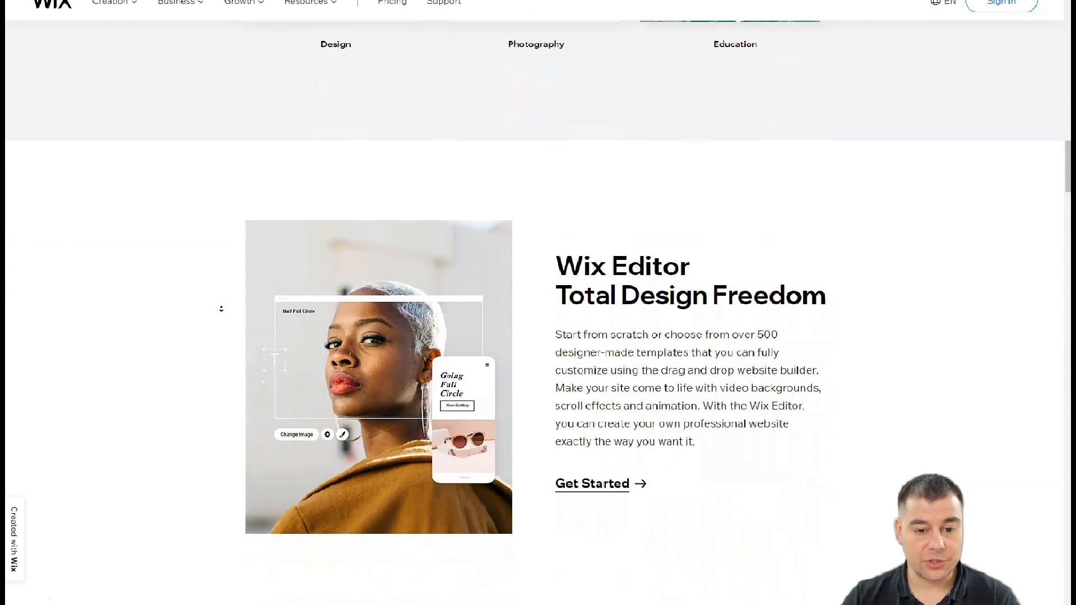
scroll(222, 309, "down", 1)
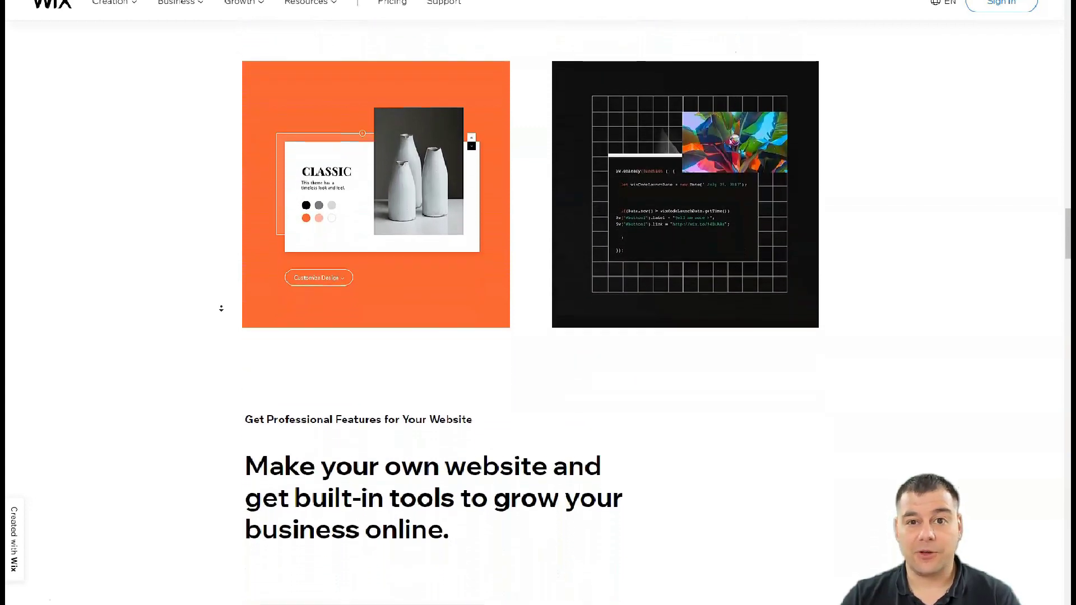
scroll(221, 308, "down", 2)
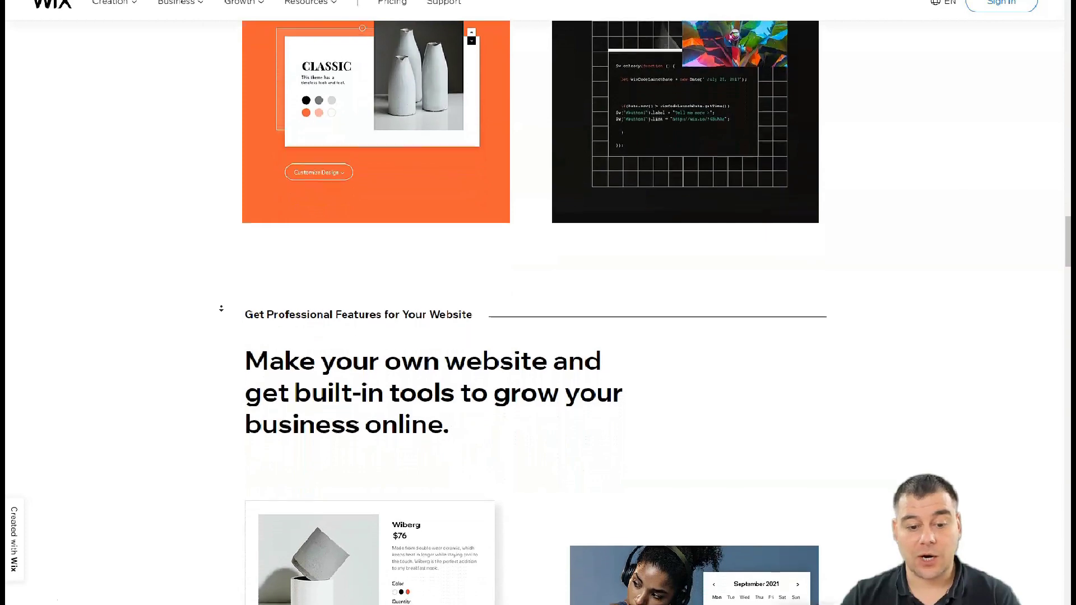
scroll(221, 309, "down", 2)
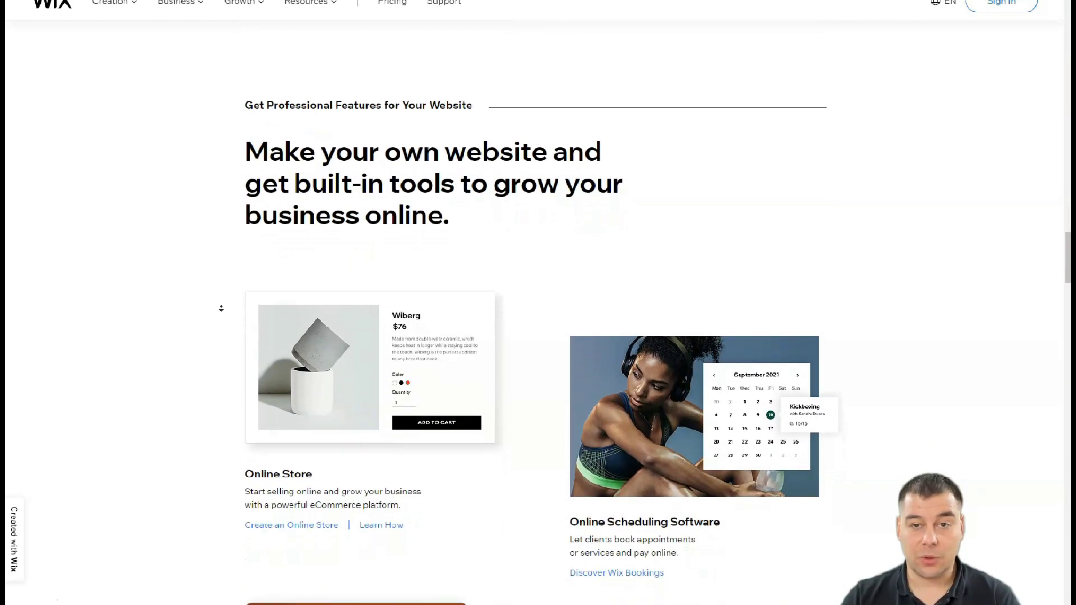
scroll(222, 308, "down", 2)
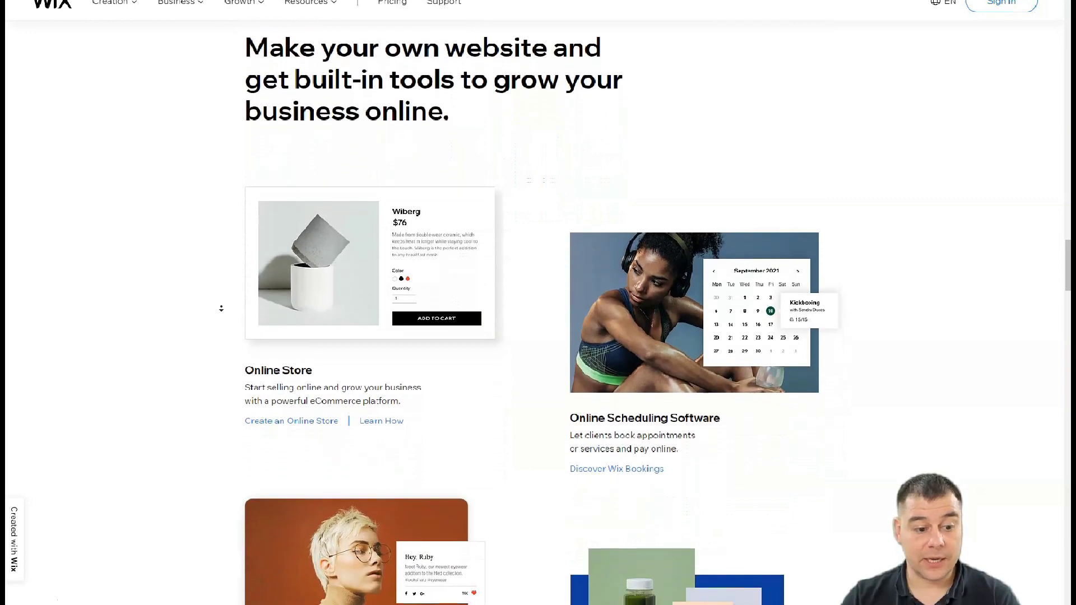
scroll(221, 308, "down", 1)
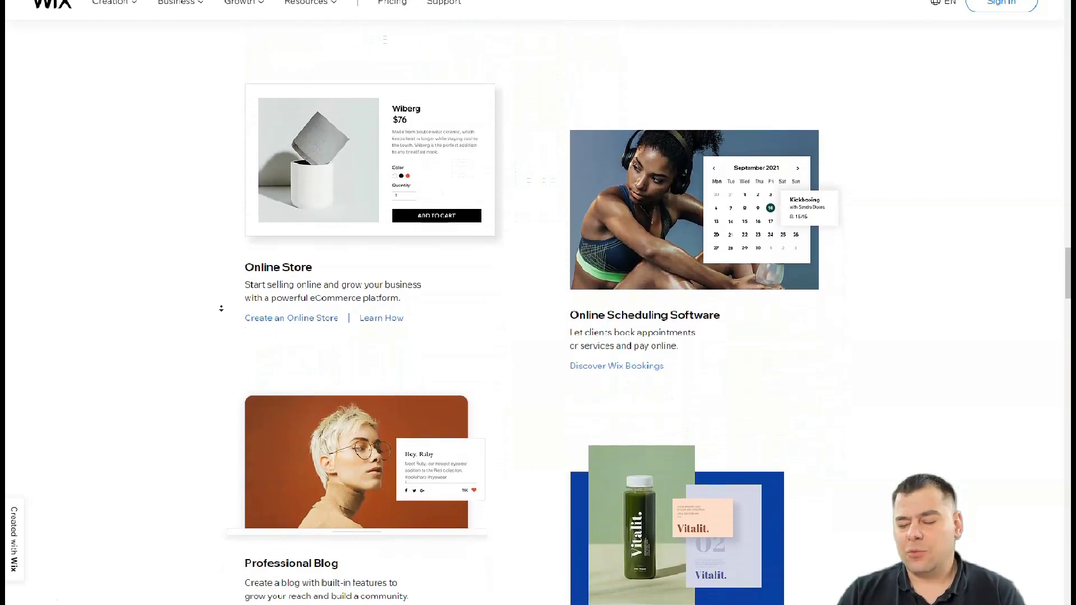
scroll(221, 308, "down", 2)
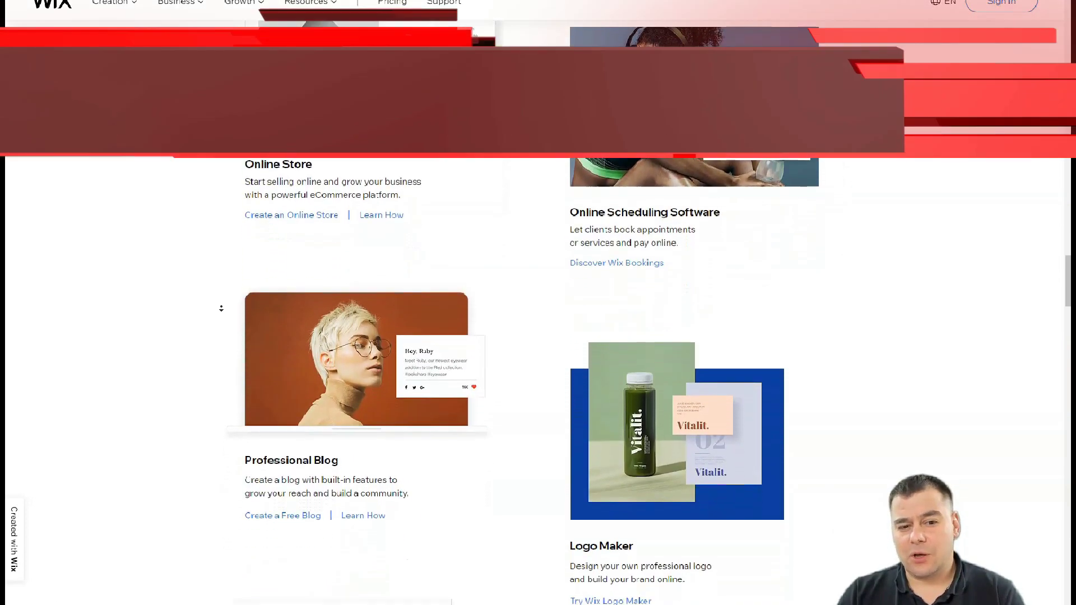
scroll(222, 308, "down", 2)
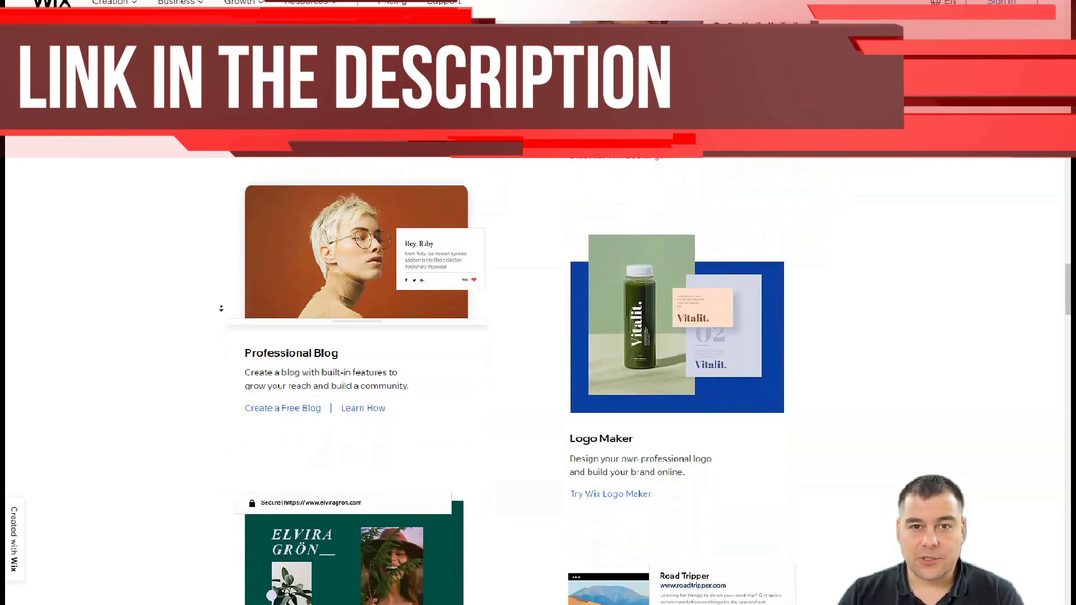
scroll(222, 308, "down", 2)
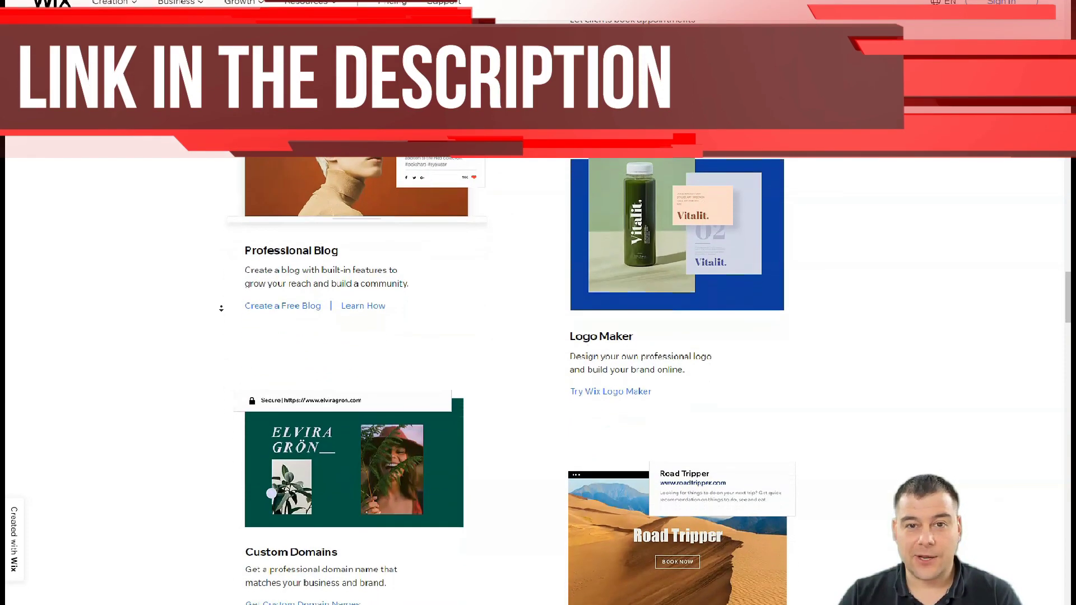
scroll(221, 308, "down", 2)
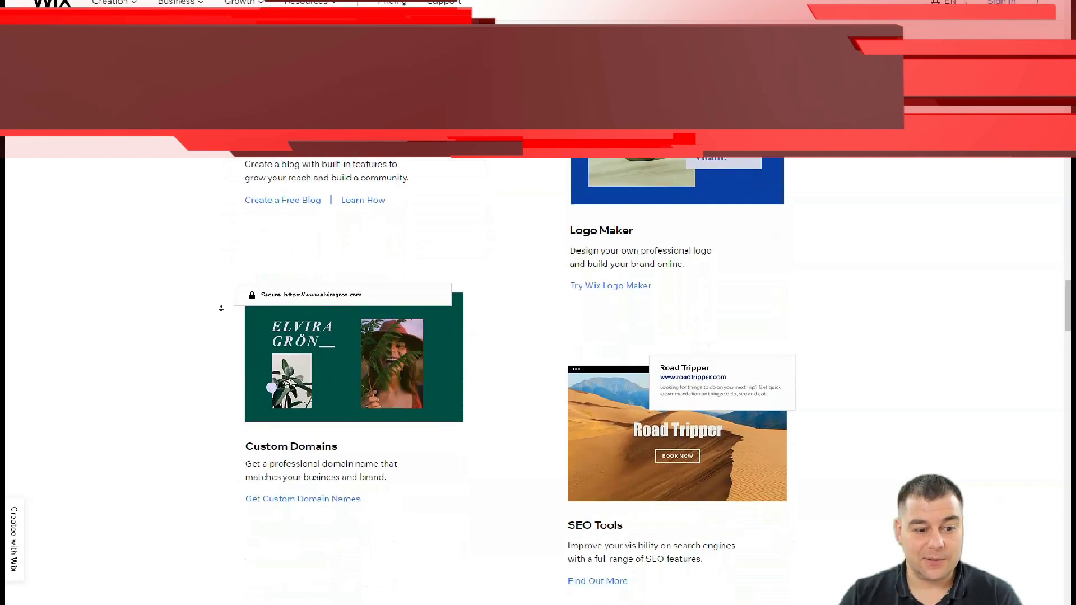
scroll(218, 308, "down", 2)
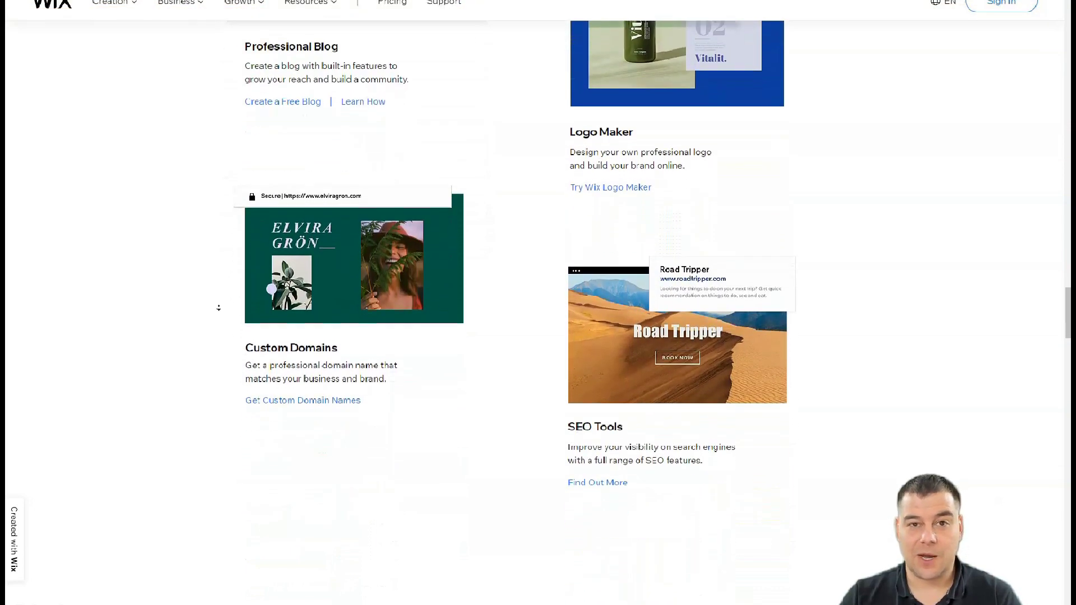
scroll(219, 308, "down", 2)
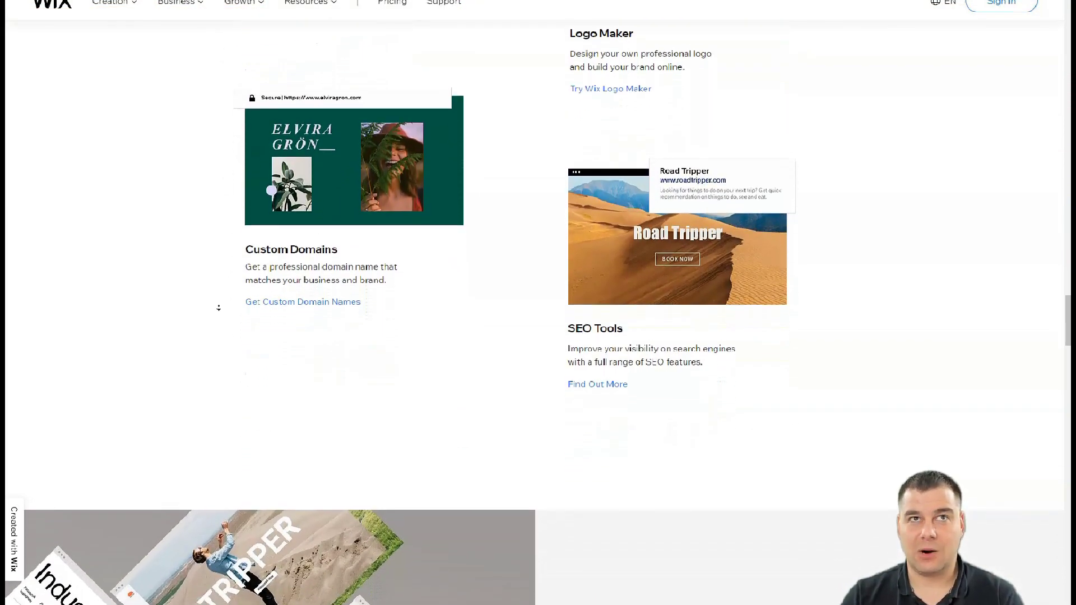
scroll(219, 308, "down", 2)
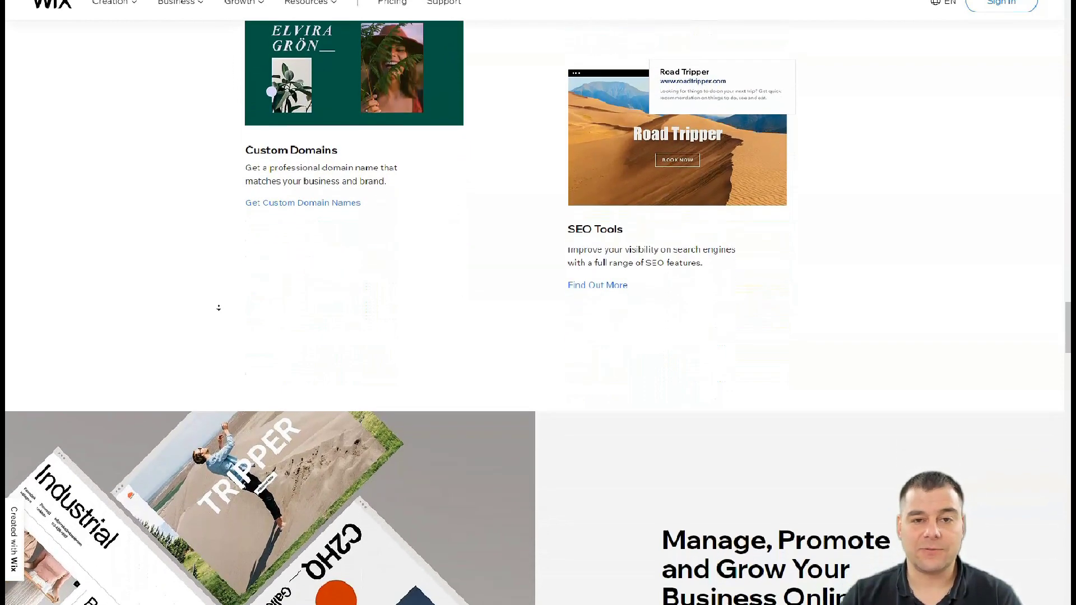
scroll(219, 308, "down", 2)
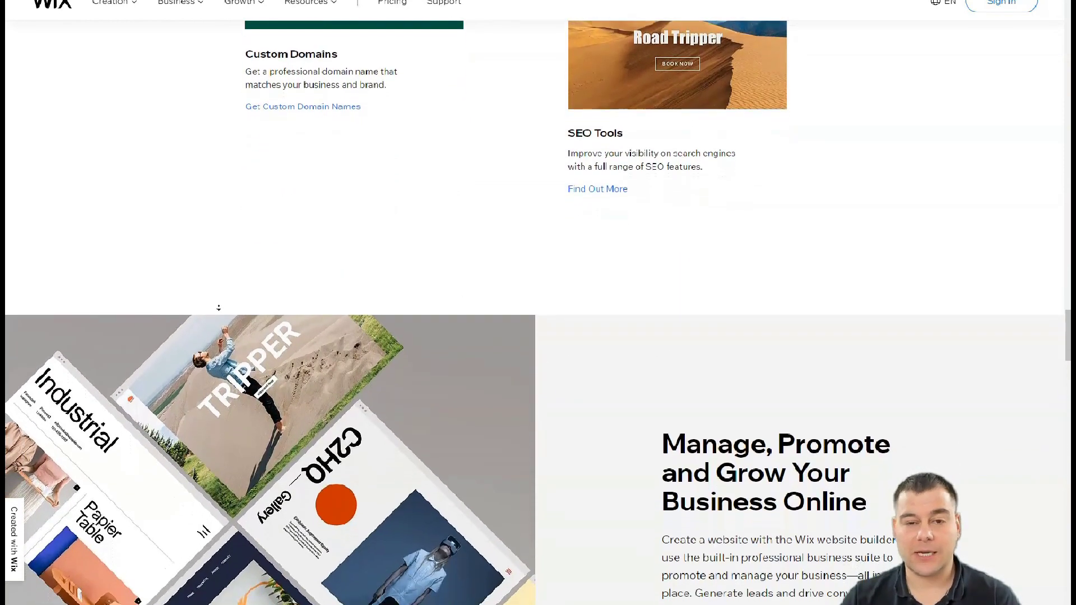
scroll(219, 307, "down", 2)
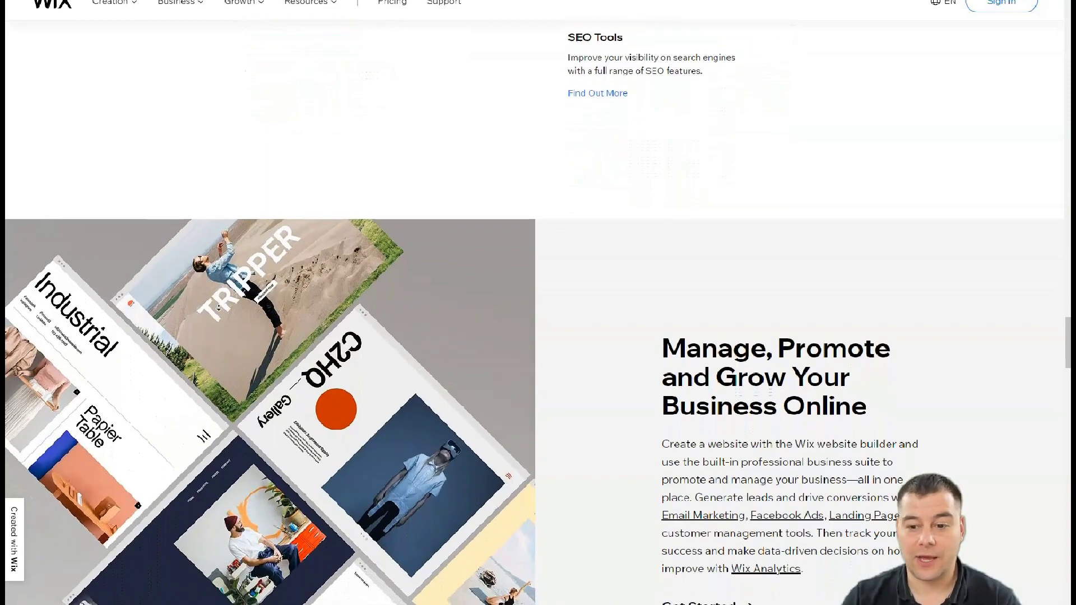
scroll(219, 308, "down", 2)
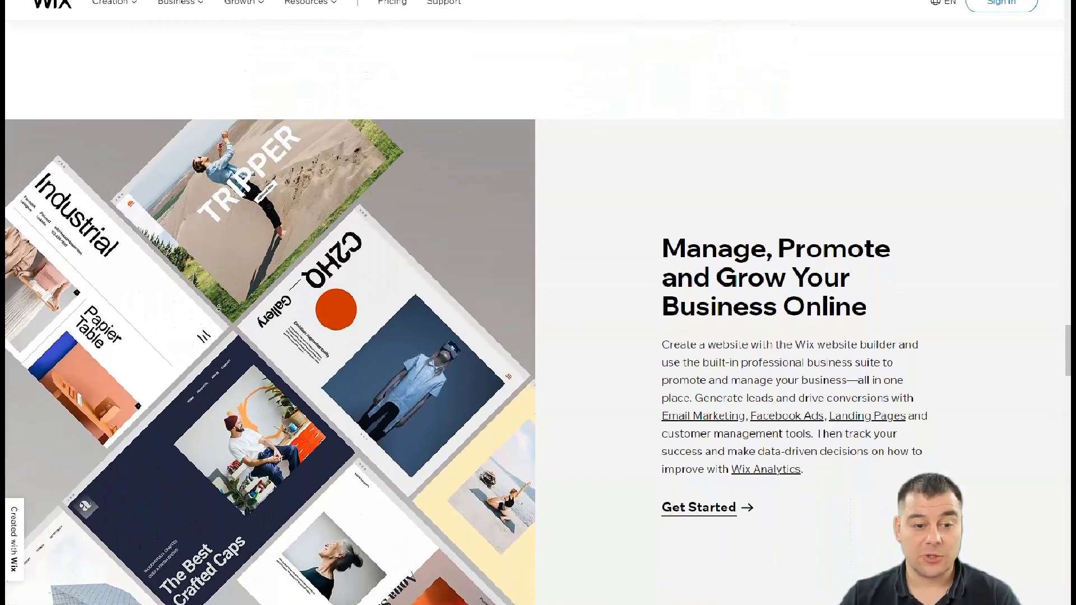
scroll(219, 308, "down", 2)
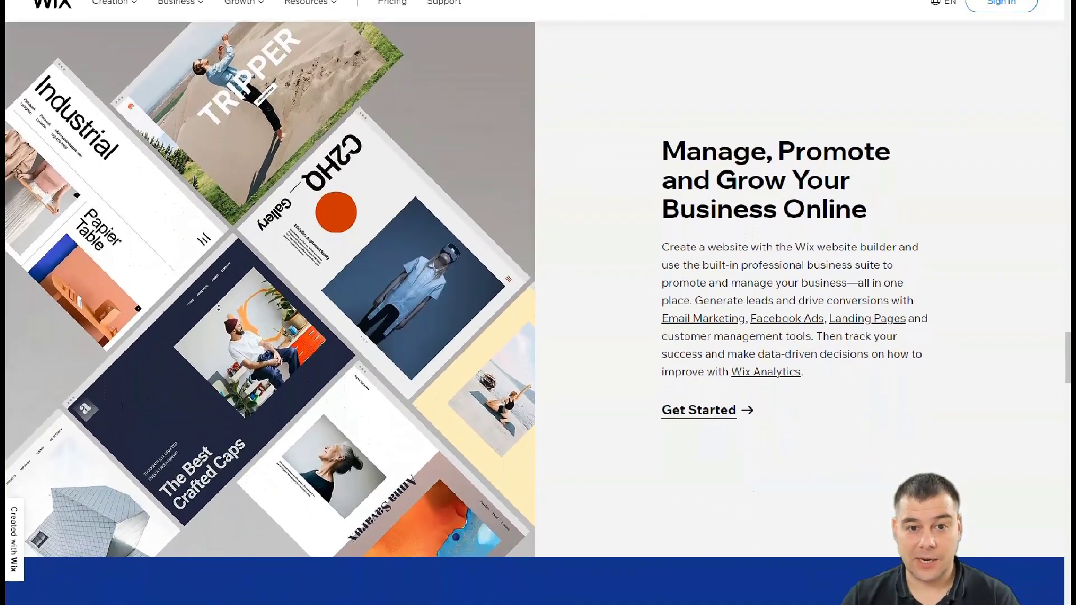
scroll(219, 307, "down", 2)
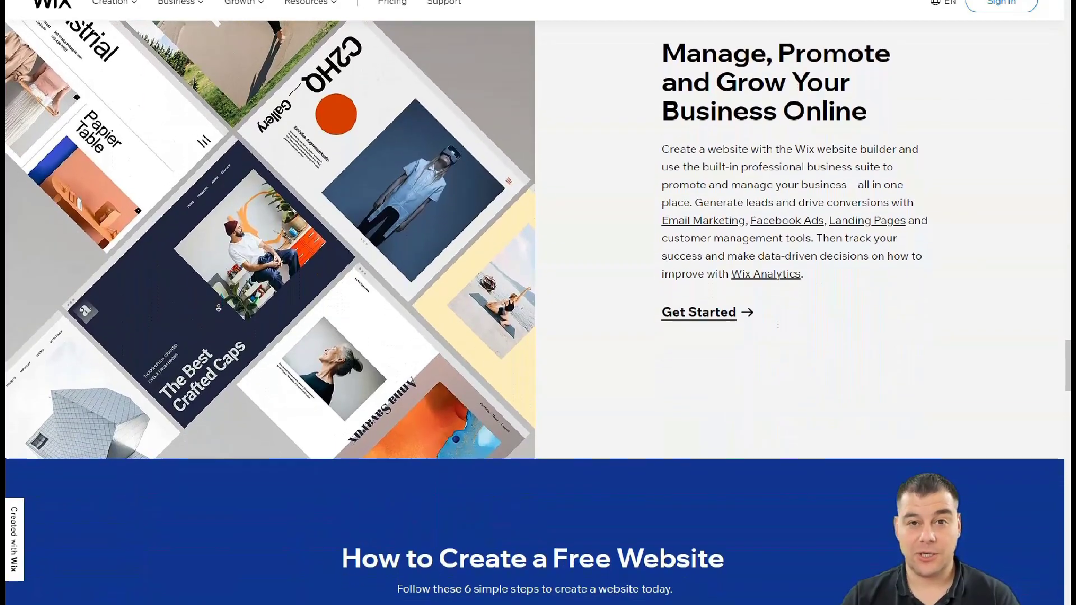
scroll(218, 308, "down", 2)
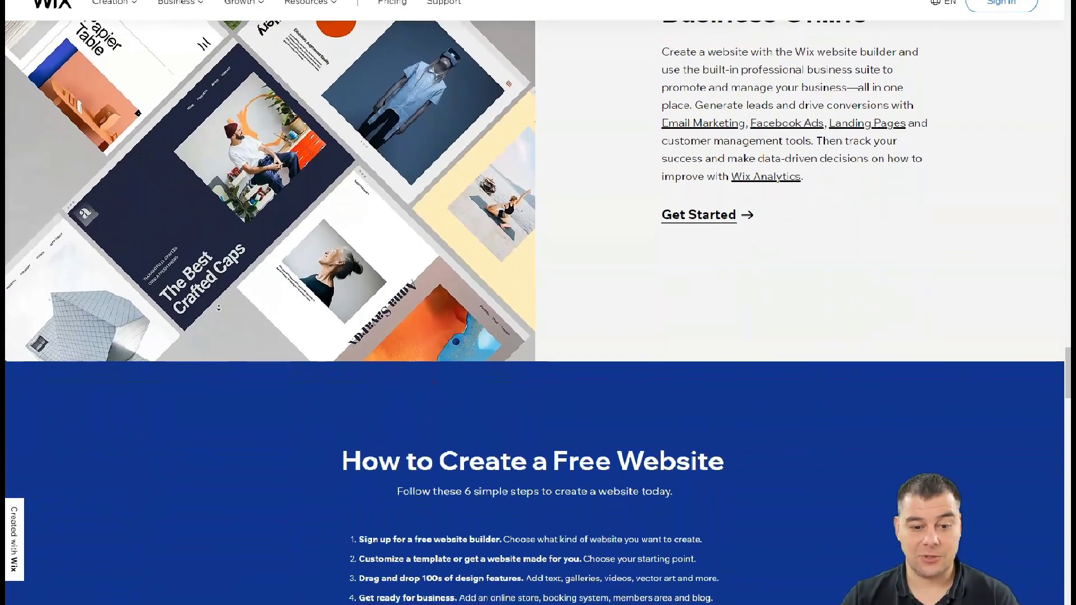
scroll(219, 307, "down", 2)
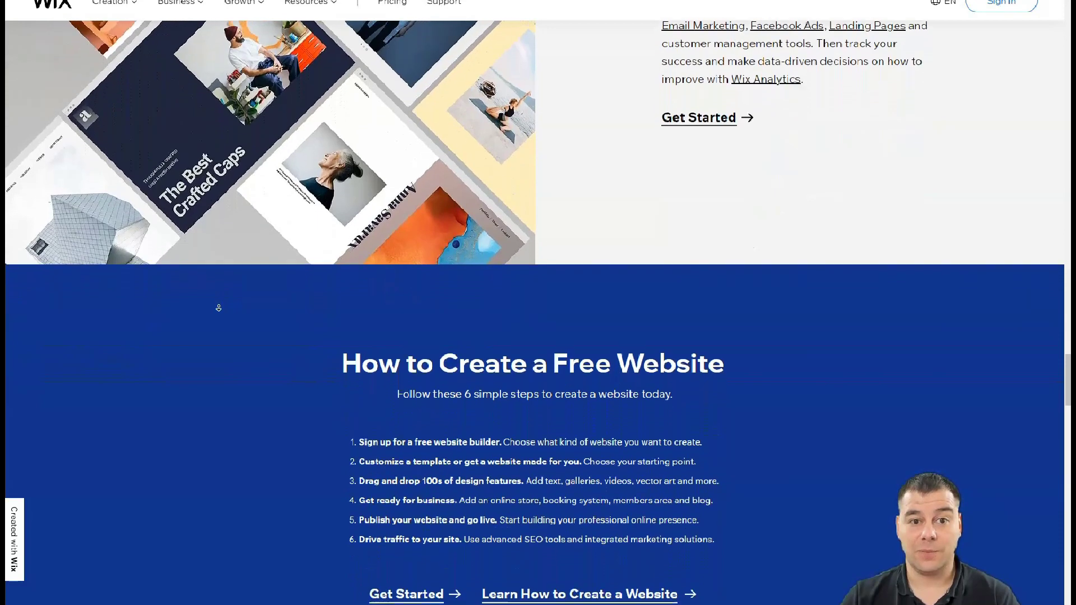
scroll(218, 308, "down", 2)
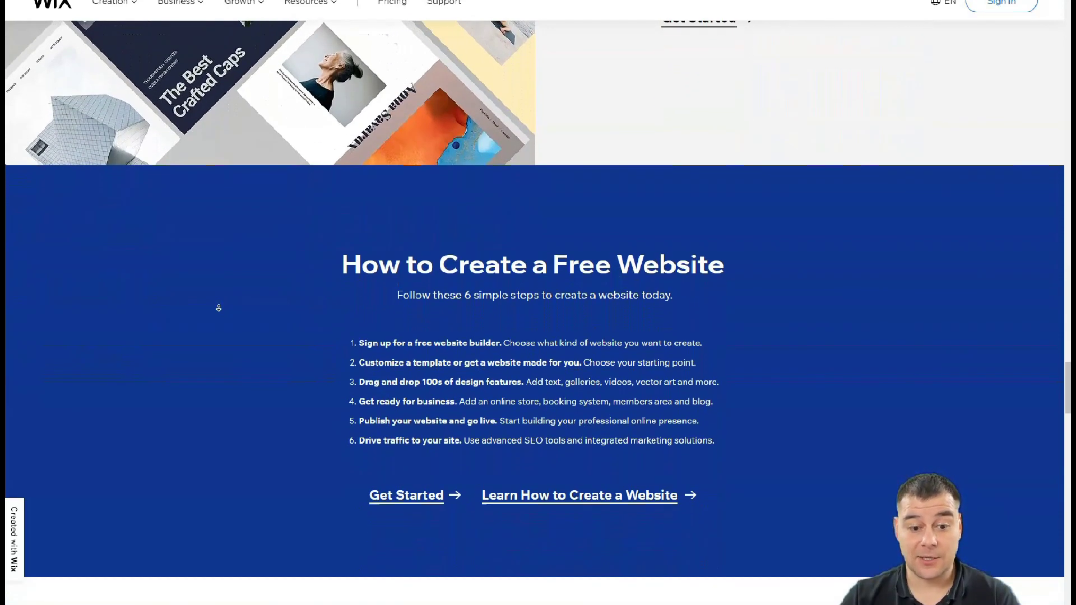
scroll(219, 307, "down", 1)
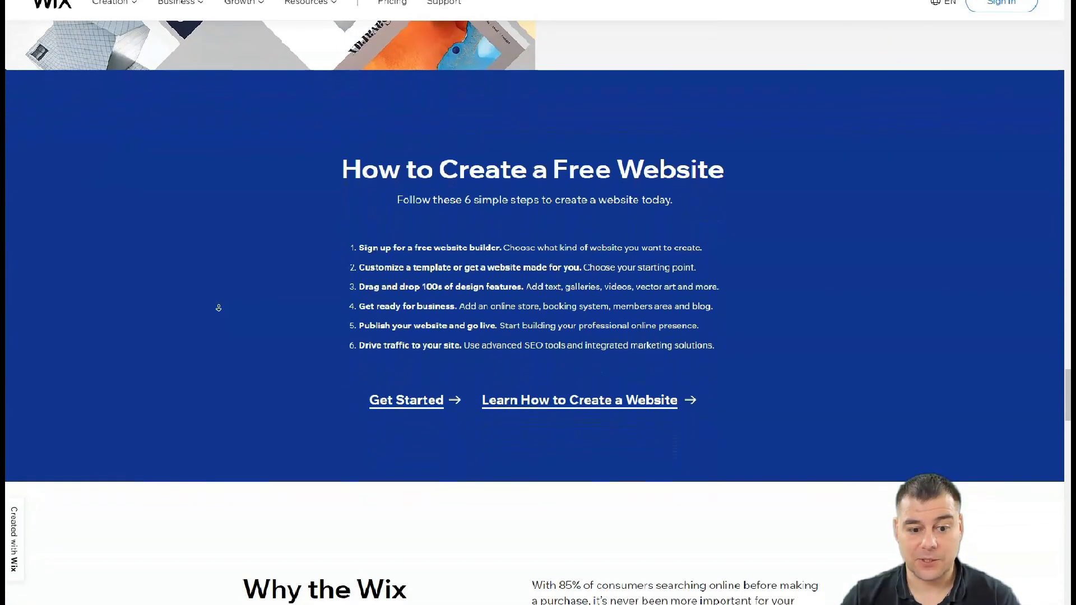
left_click(225, 293)
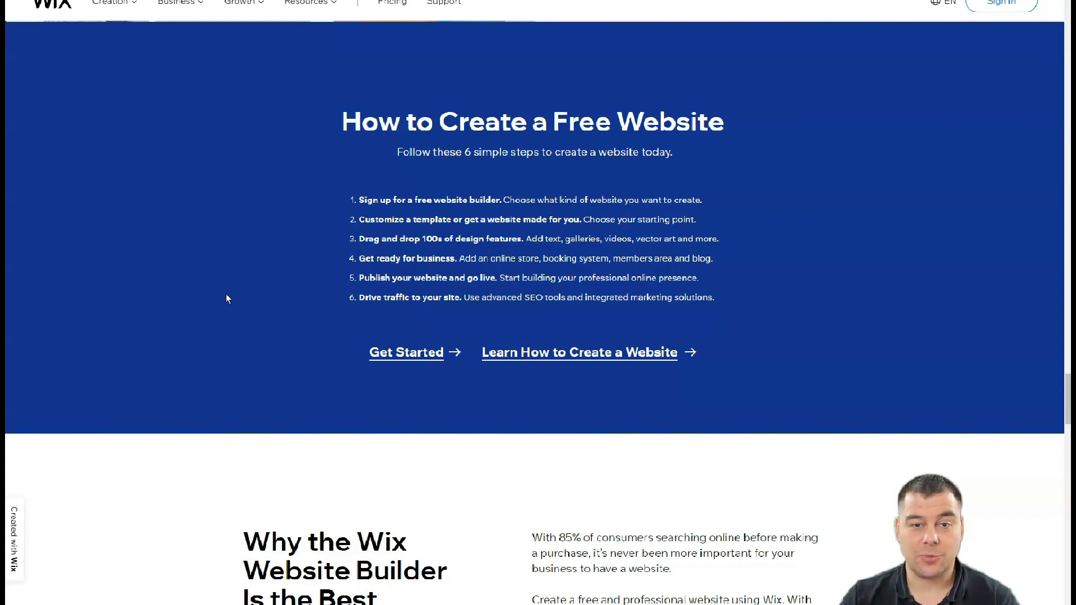
Go to My Sites and choose Create New Site
left_click(754, 174)
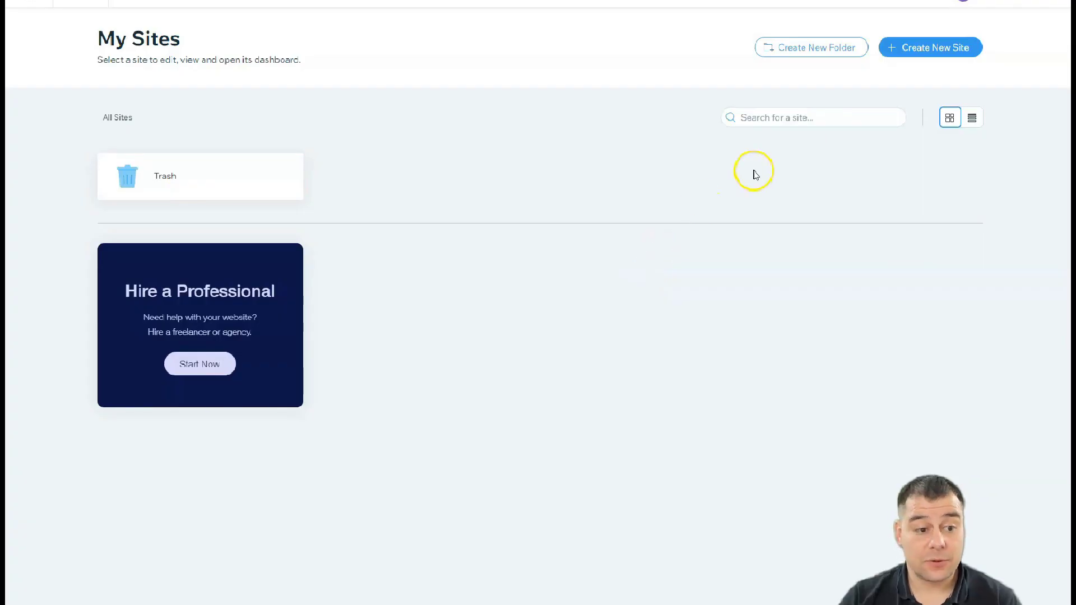
left_click(912, 55)
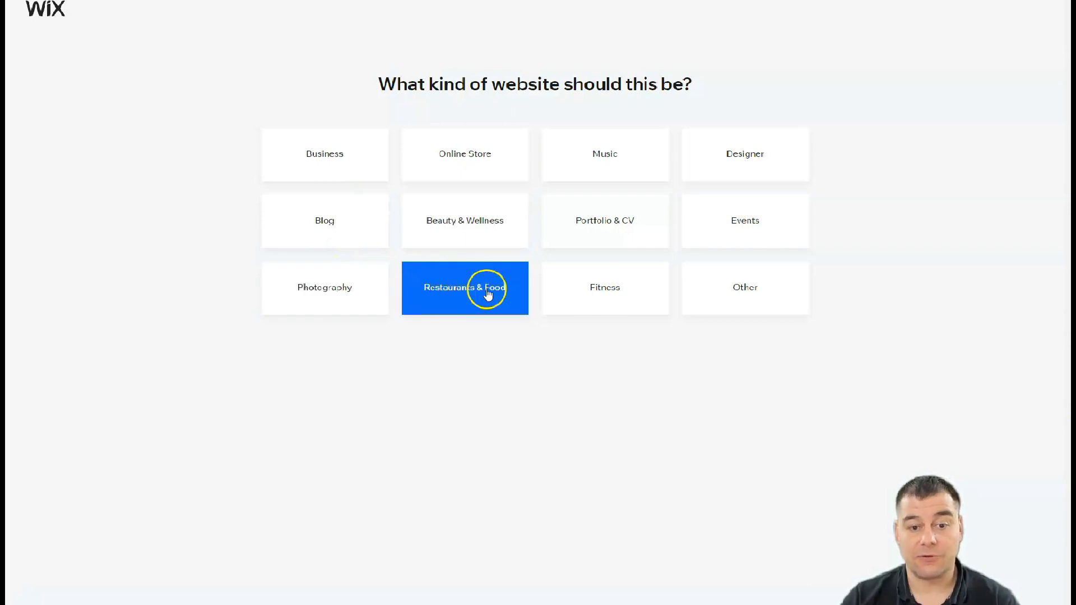
Pick a website category, then choose to start from a template
left_click(744, 290)
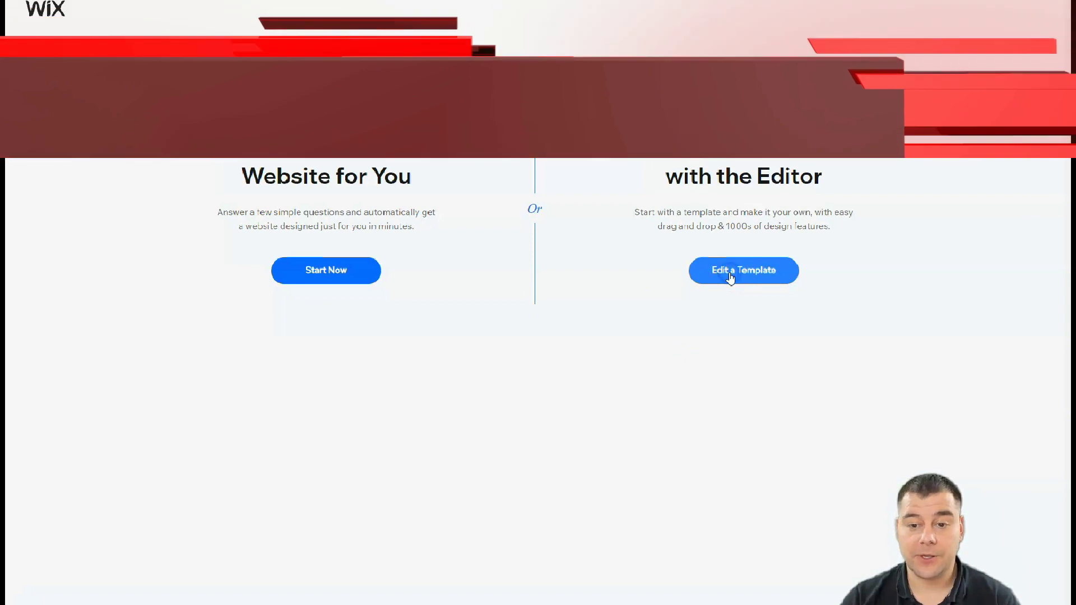
left_click(726, 276)
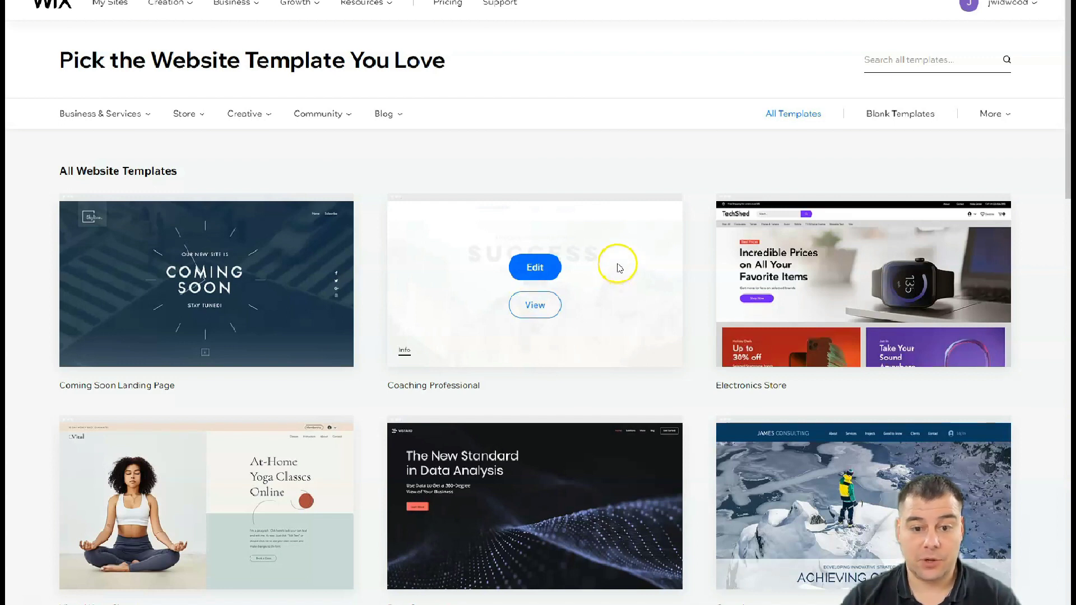
Page the template gallery forward to pages 2 and 3
scroll(580, 234, "down", 8)
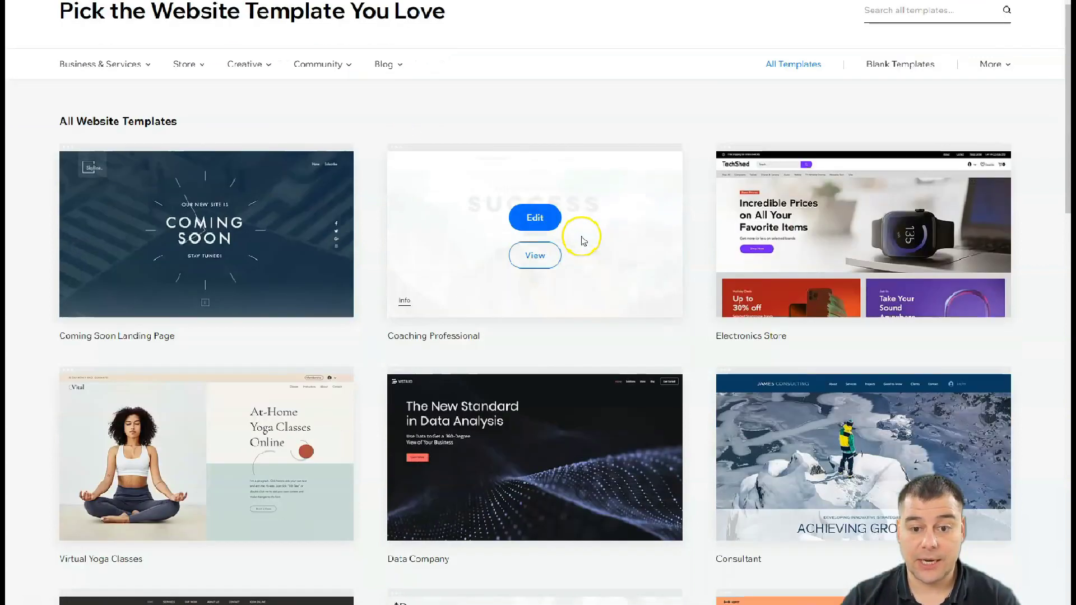
scroll(582, 240, "down", 5)
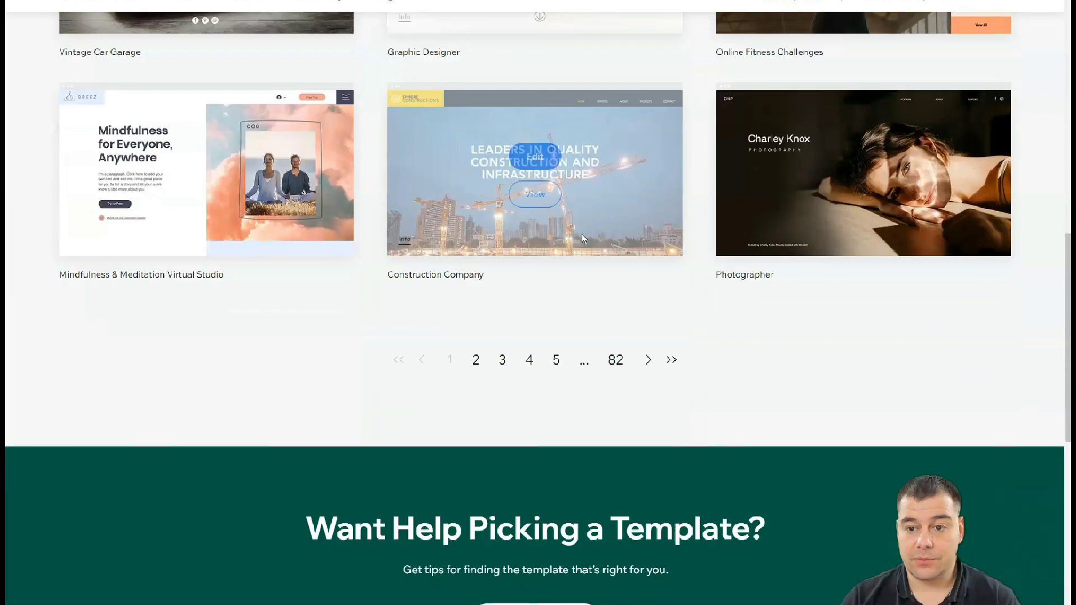
left_click(475, 361)
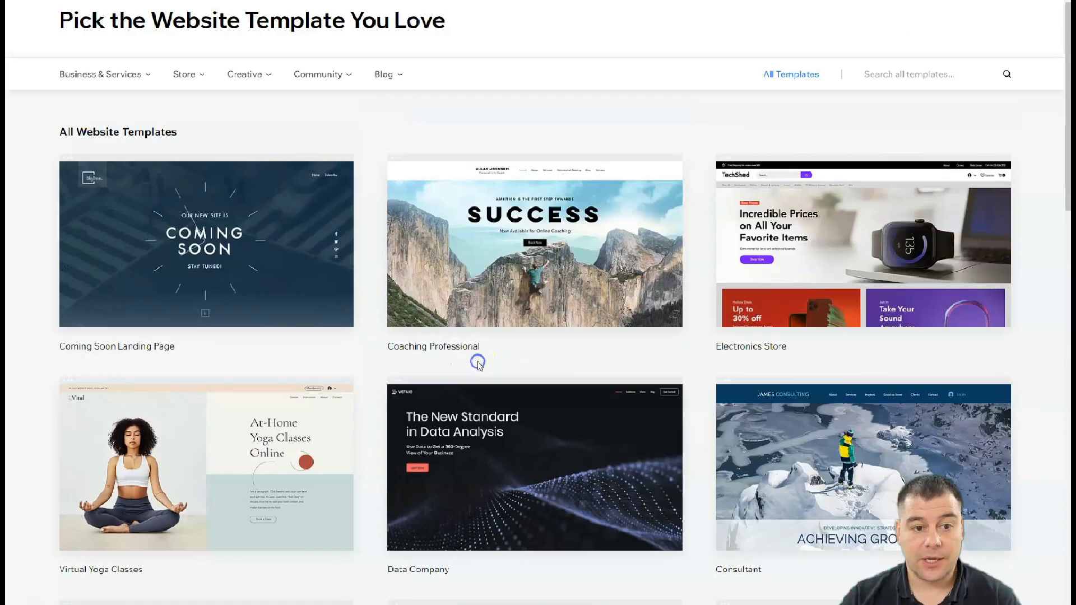
scroll(589, 346, "down", 8)
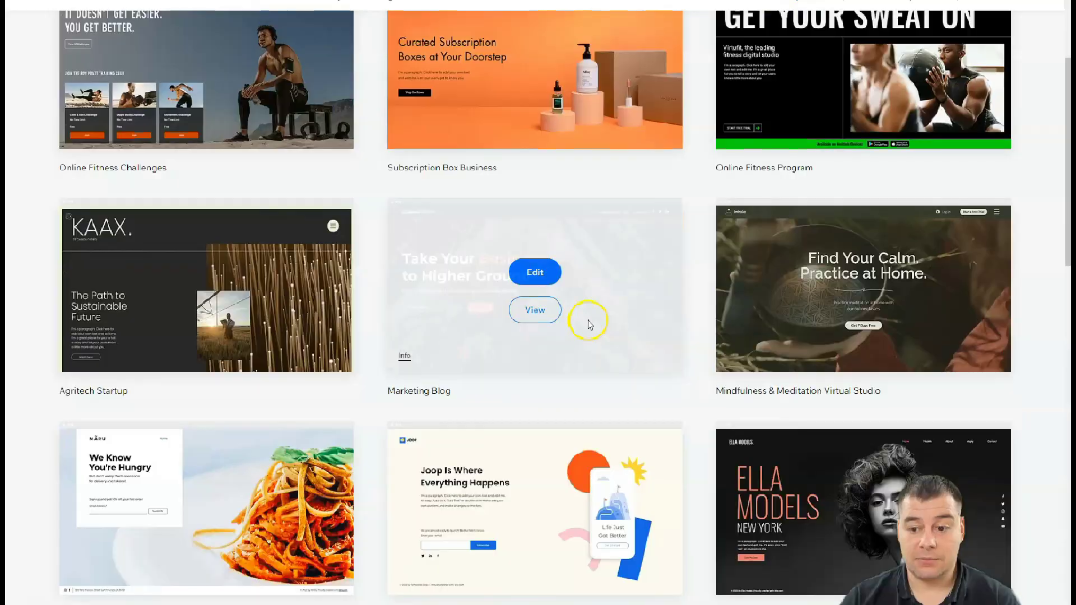
scroll(577, 249, "down", 4)
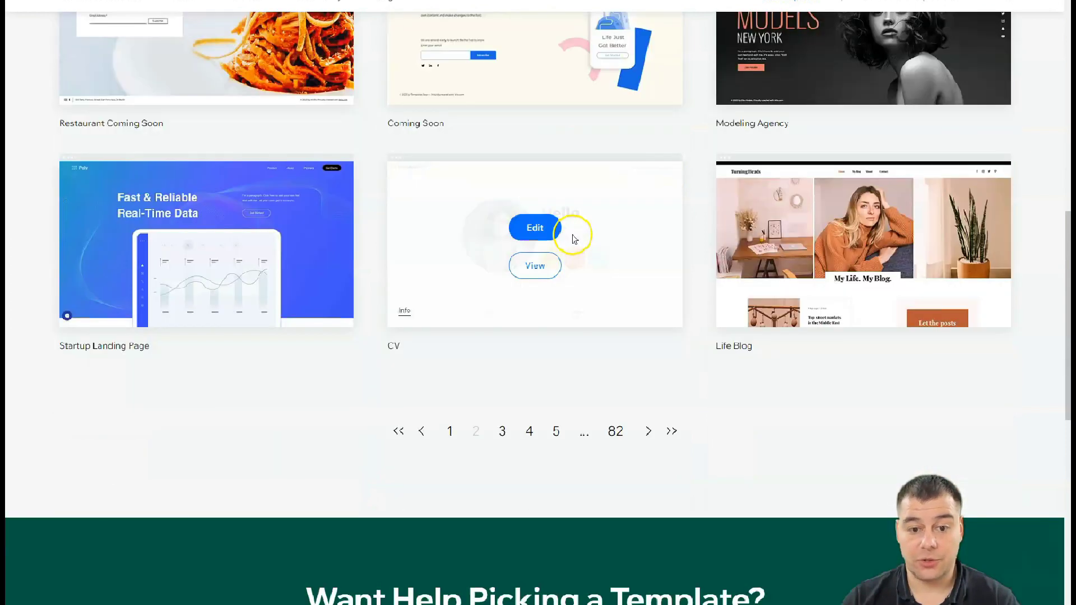
left_click(503, 432)
Continue paging the template gallery to pages 4 and 5
scroll(626, 325, "down", 2)
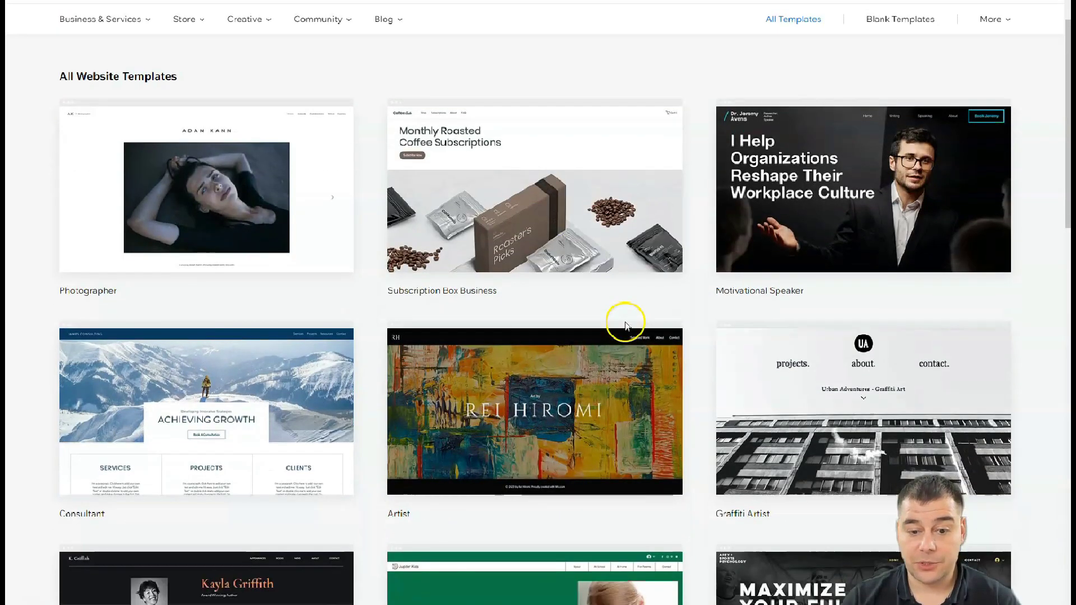
scroll(626, 325, "down", 6)
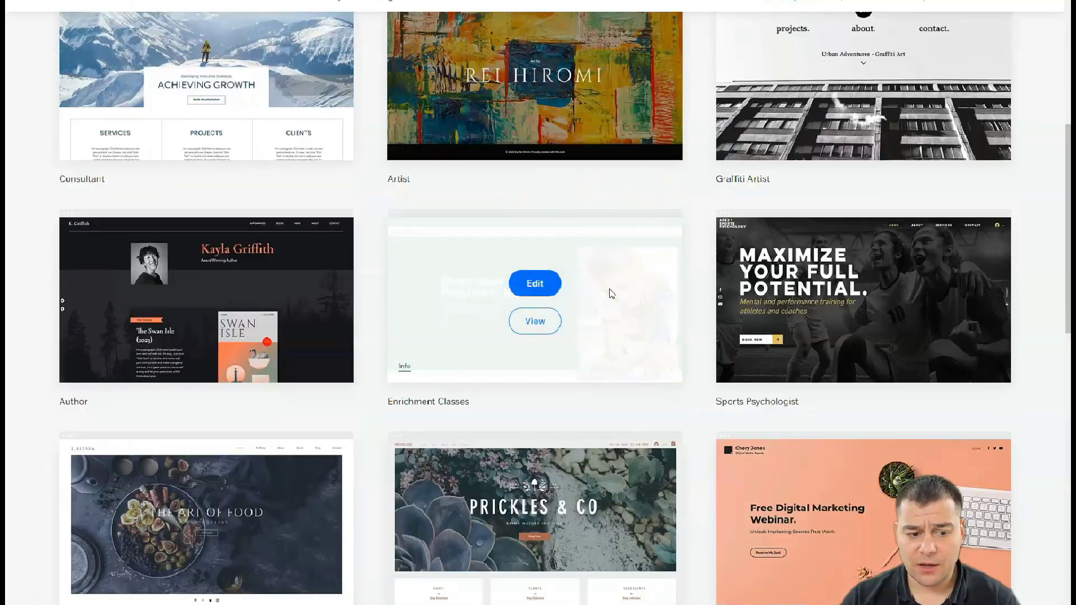
scroll(610, 290, "down", 4)
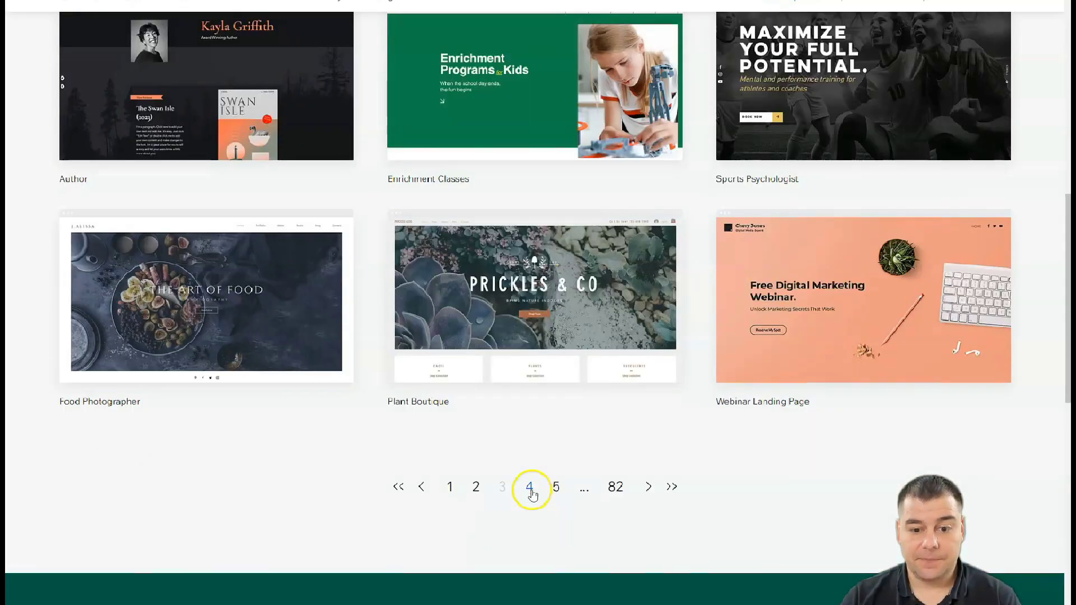
left_click(532, 490)
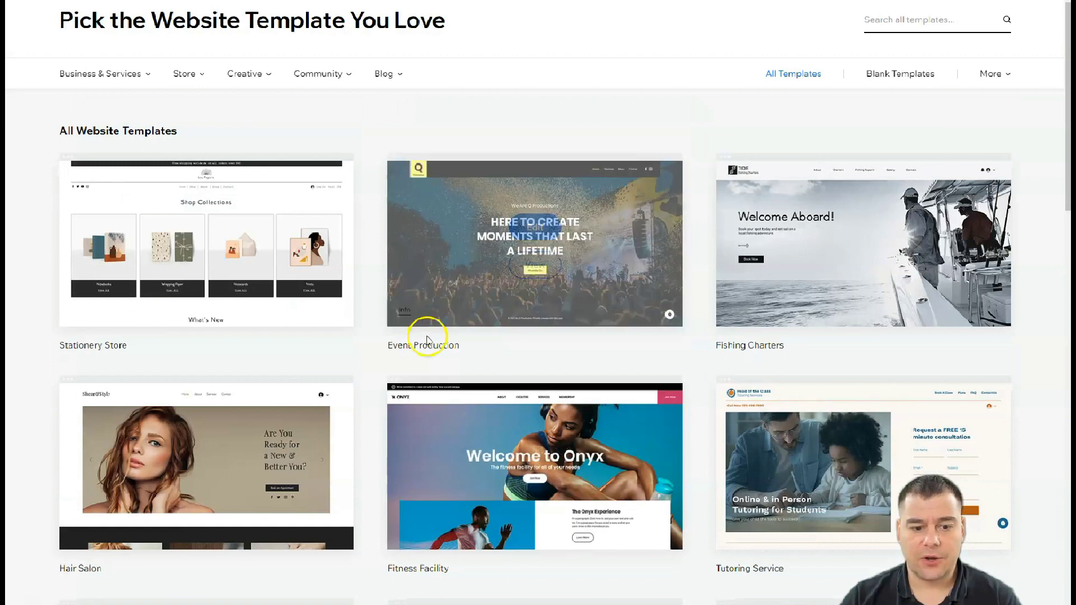
scroll(515, 364, "down", 7)
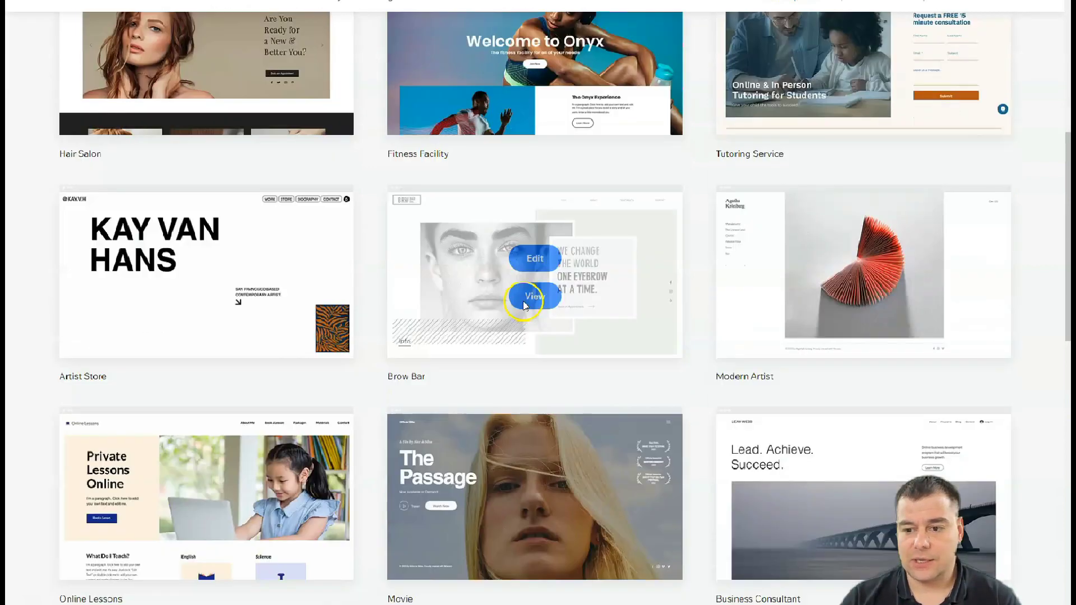
scroll(522, 307, "down", 3)
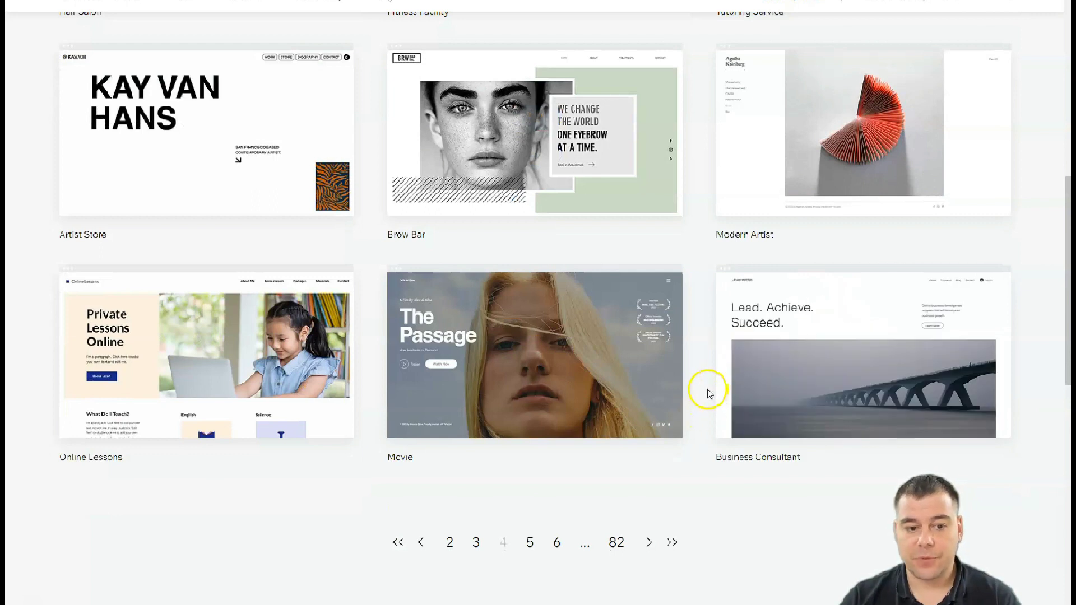
scroll(708, 393, "down", 2)
left_click(538, 431)
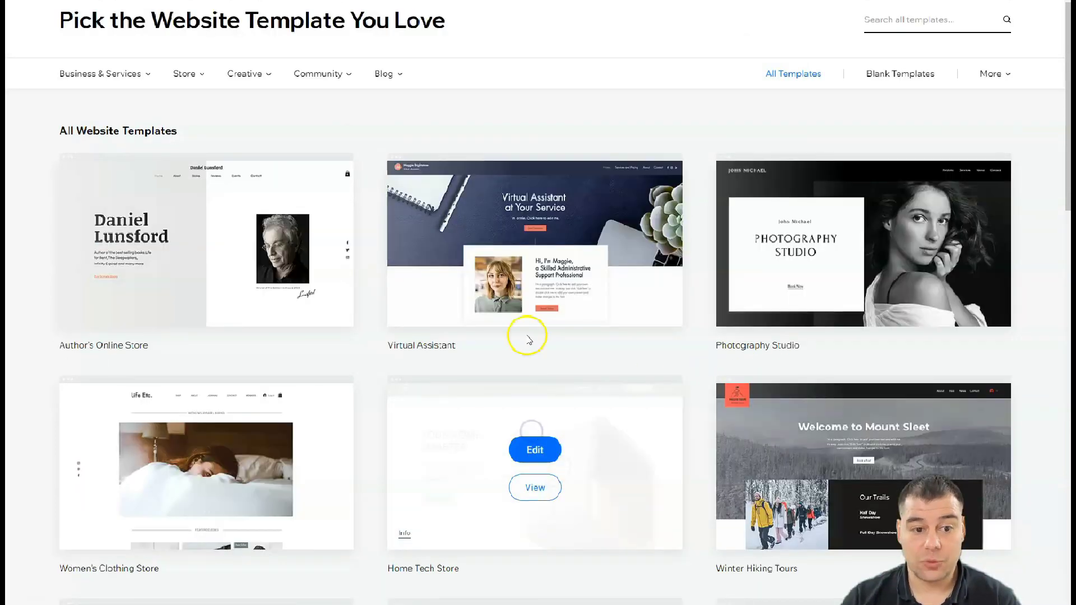
scroll(572, 224, "down", 9)
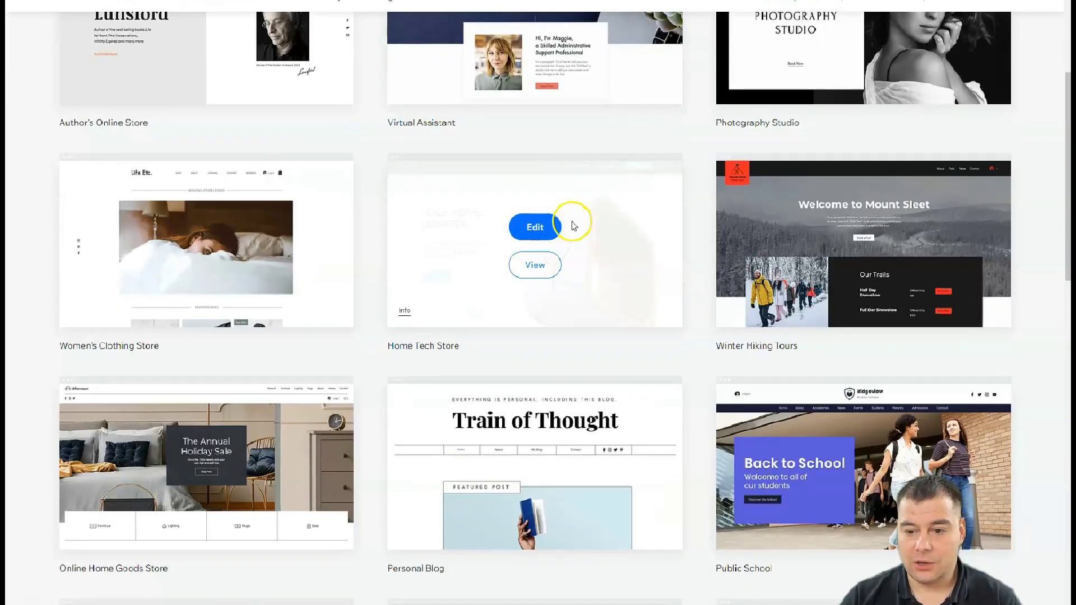
scroll(572, 227, "down", 5)
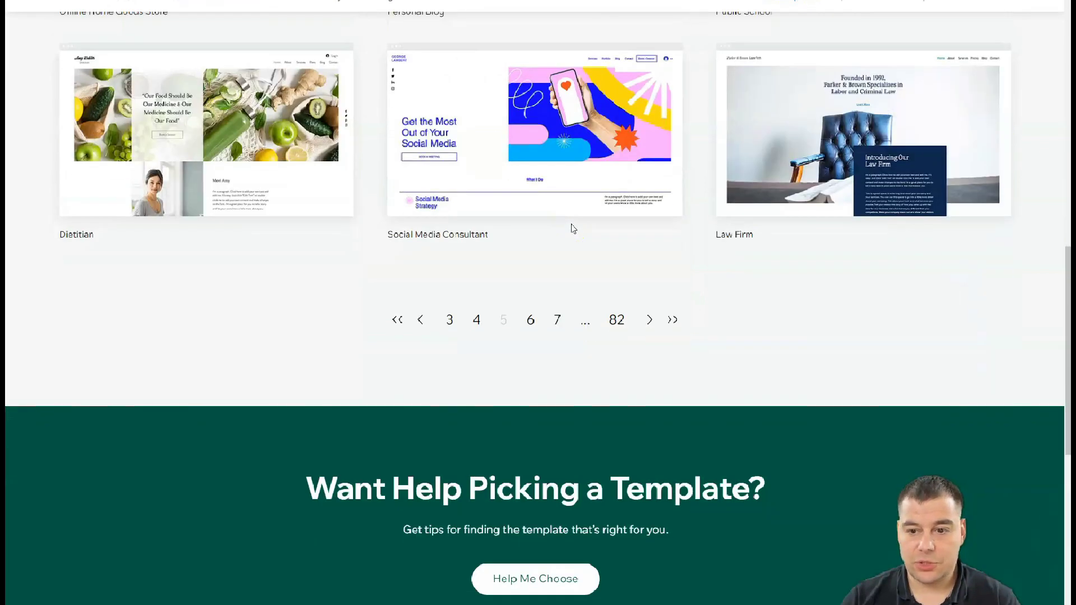
Open the Stanford Elementary template from page 7 and switch to Zoom Out & Reorder view
left_click(563, 320)
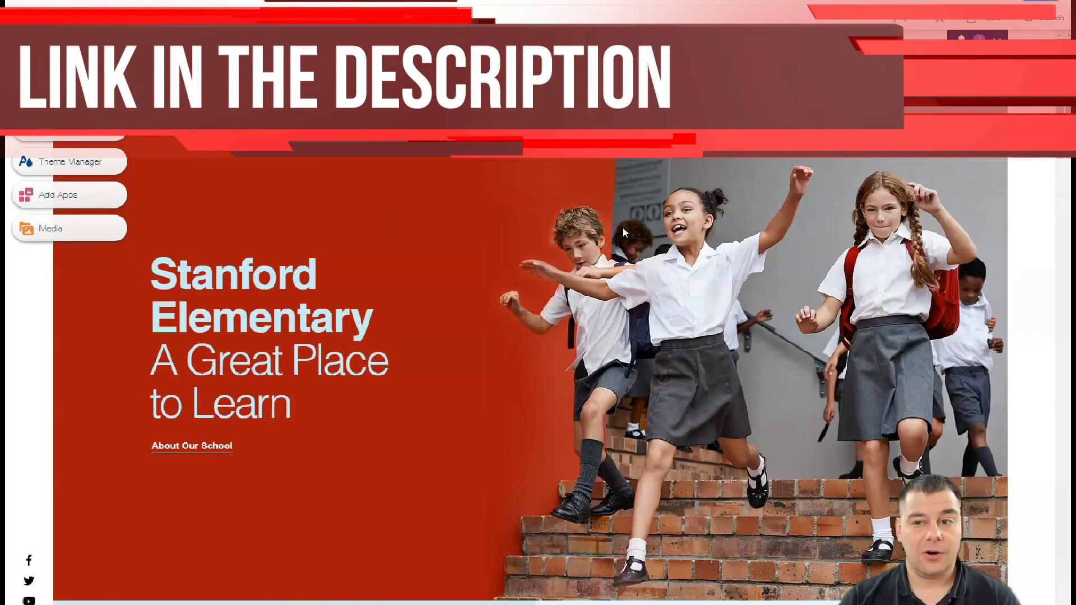
left_click(624, 217)
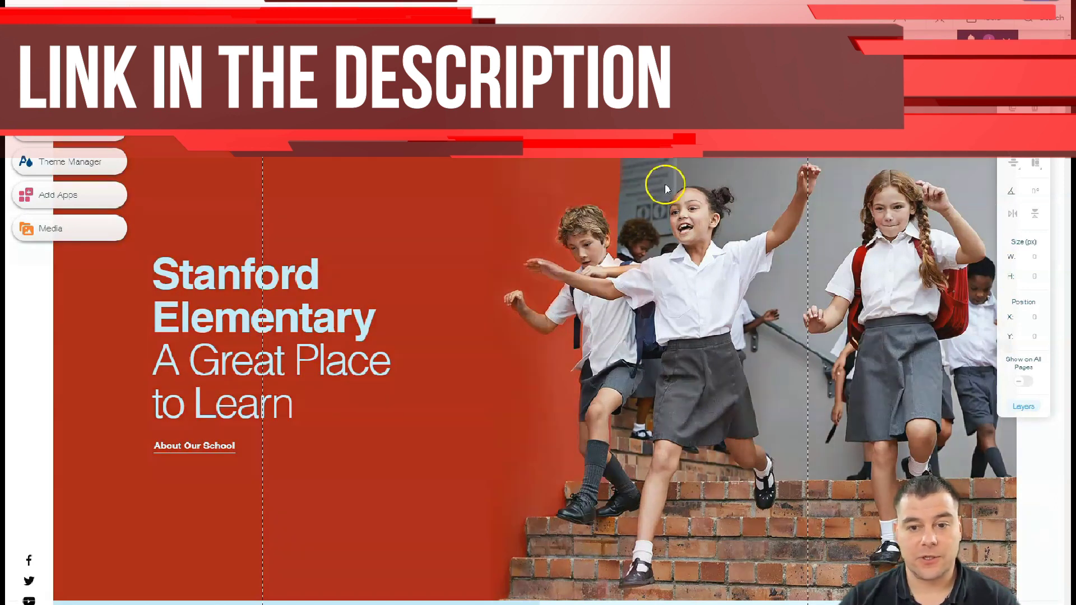
scroll(666, 218, "down", 4)
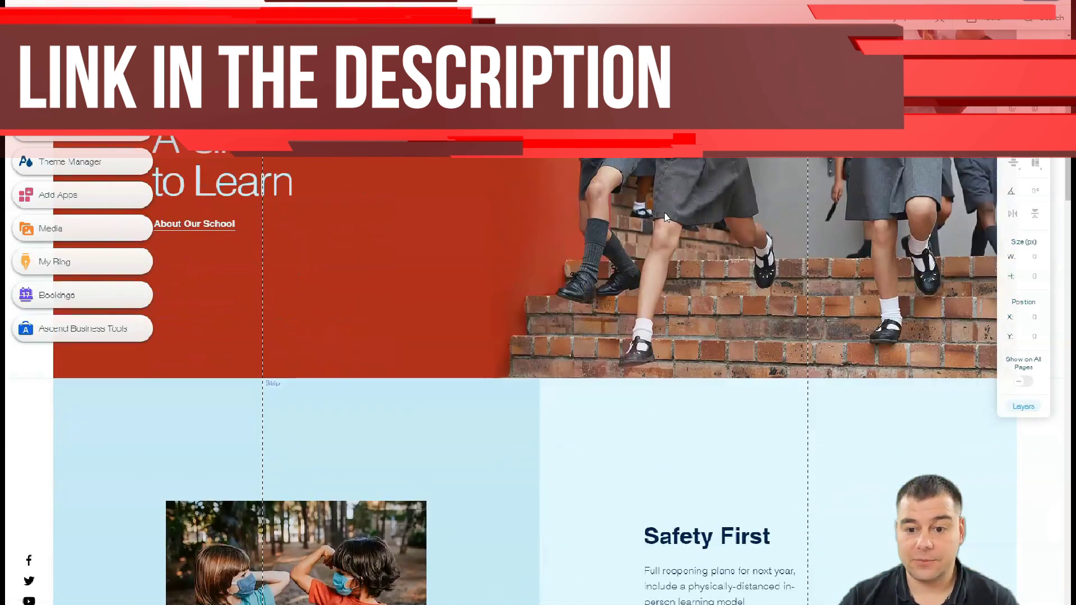
scroll(665, 217, "down", 8)
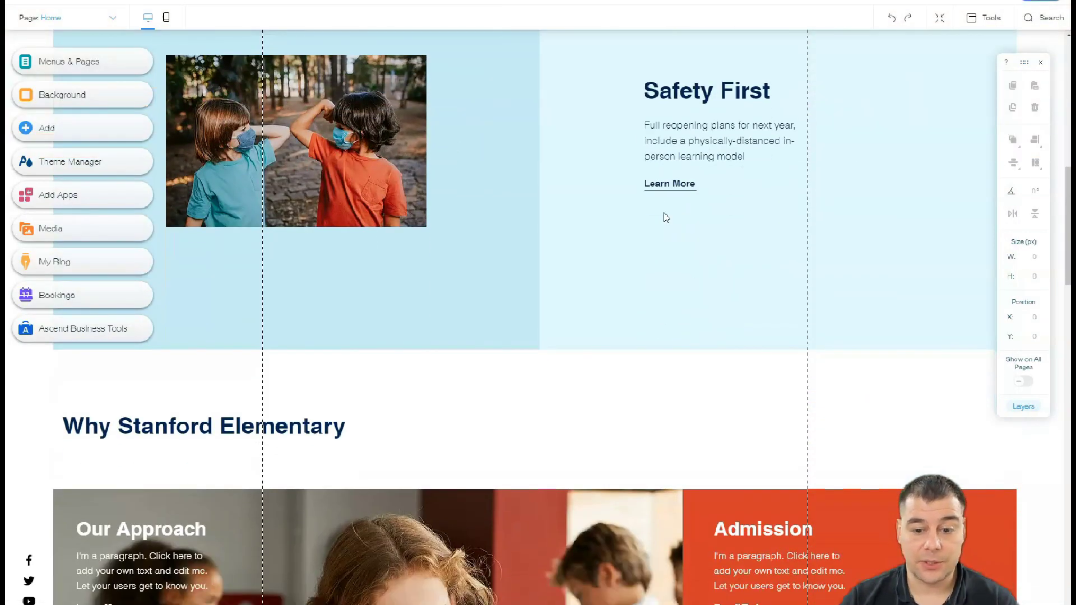
scroll(665, 217, "down", 4)
scroll(672, 214, "up", 12)
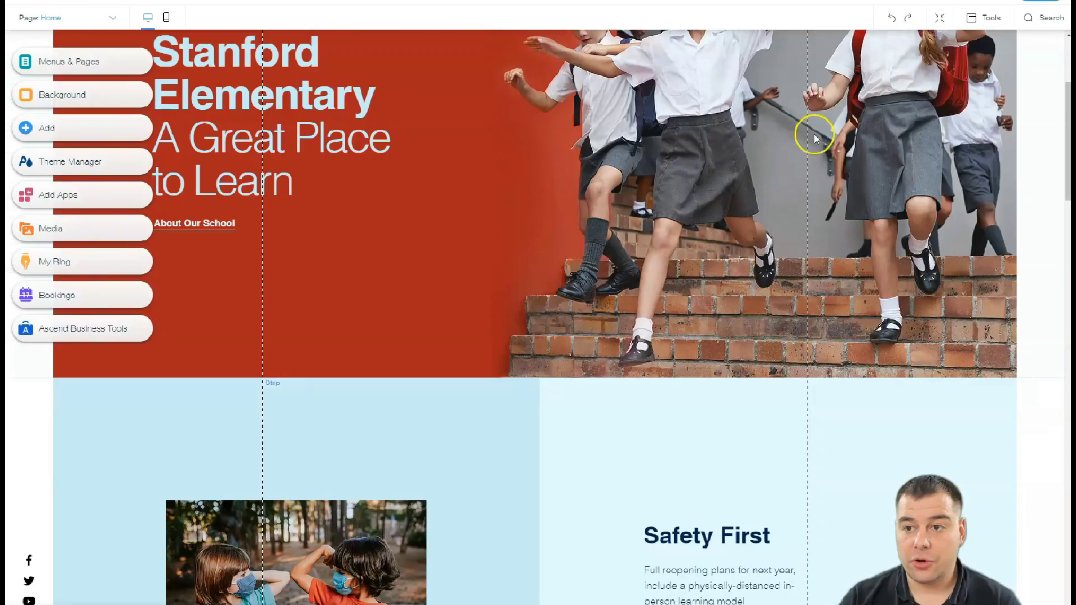
left_click(940, 20)
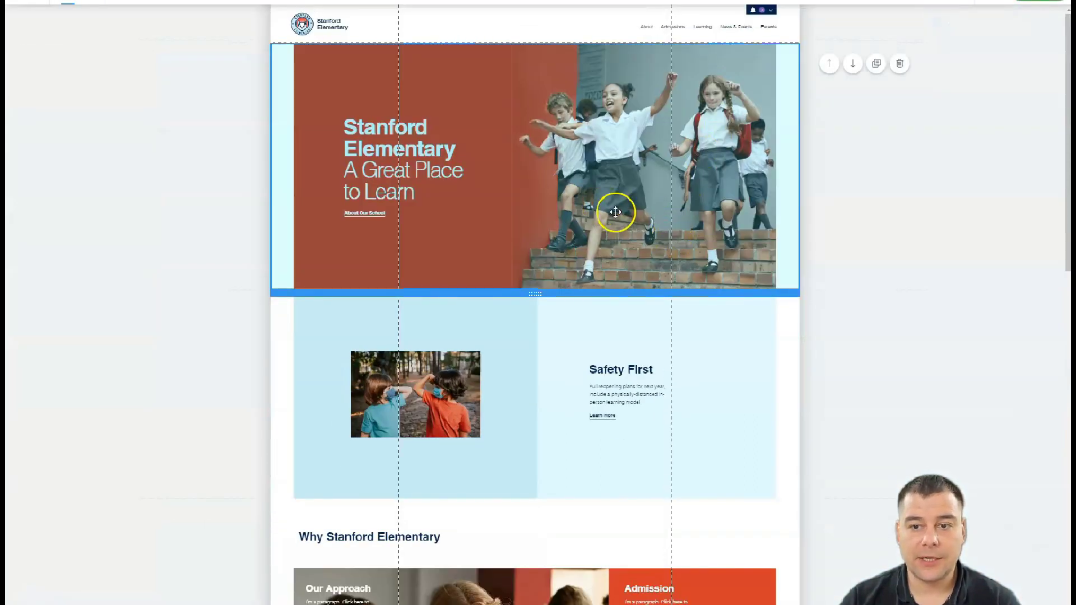
Reorder the home page sections so For the Parents sits above Enhance Learning
scroll(572, 379, "down", 8)
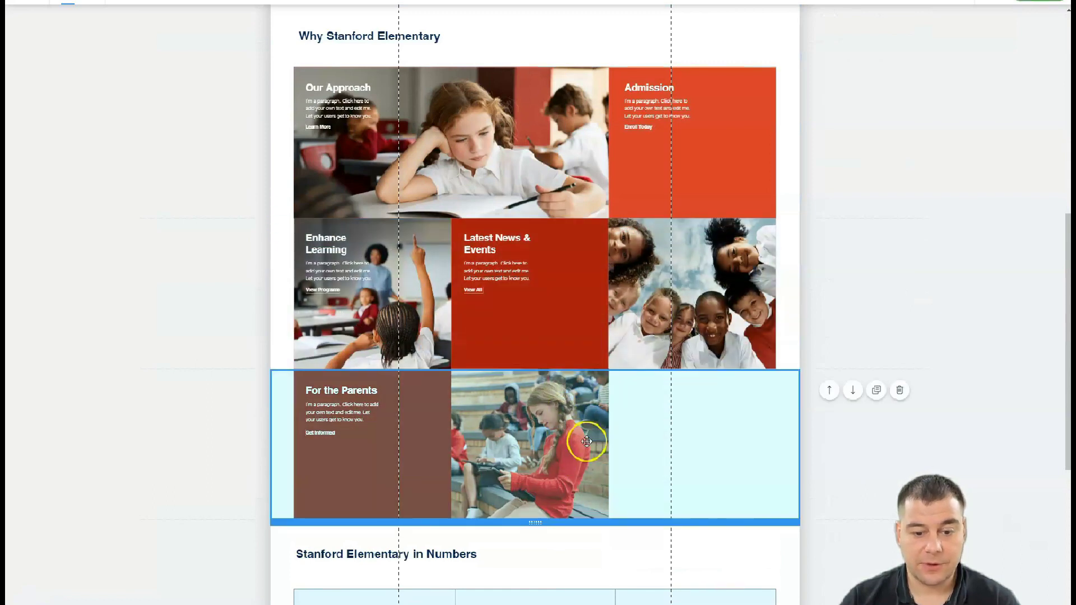
scroll(566, 359, "down", 4)
scroll(569, 376, "down", 4)
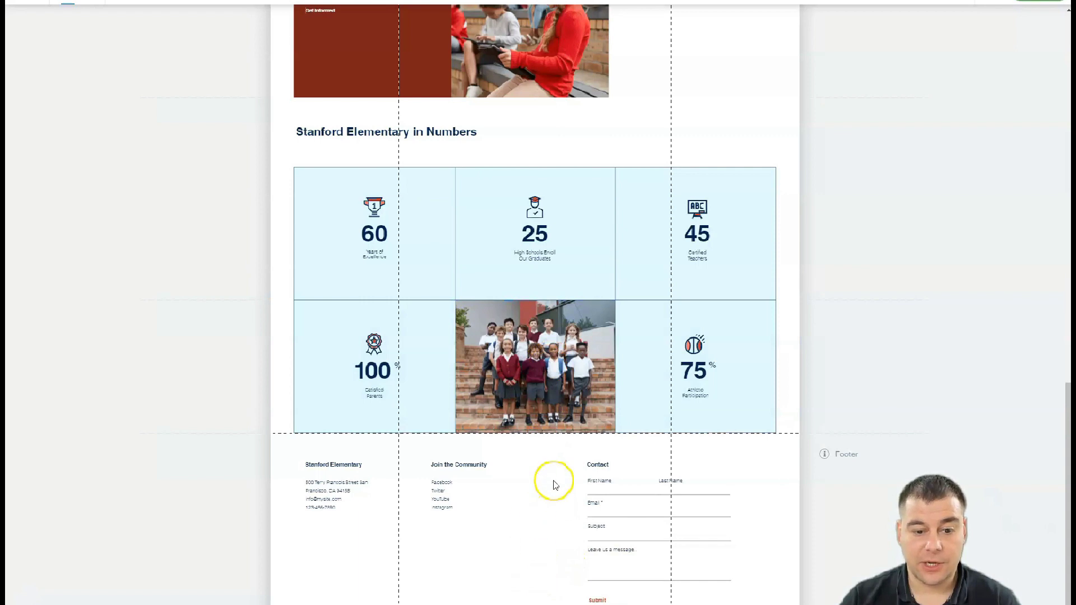
scroll(560, 374, "up", 1)
scroll(560, 374, "up", 5)
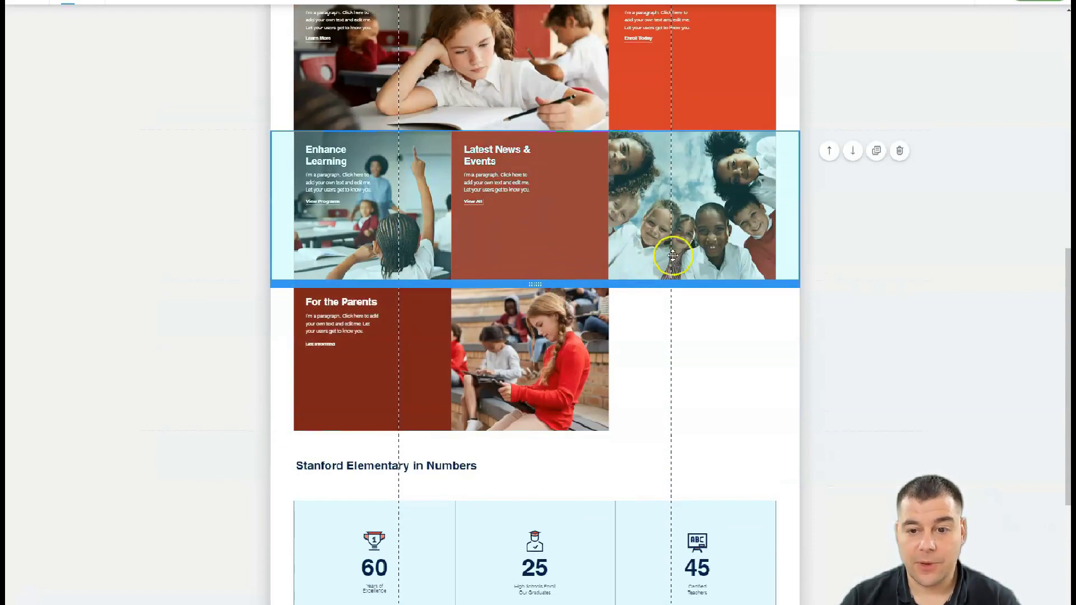
left_click(853, 152)
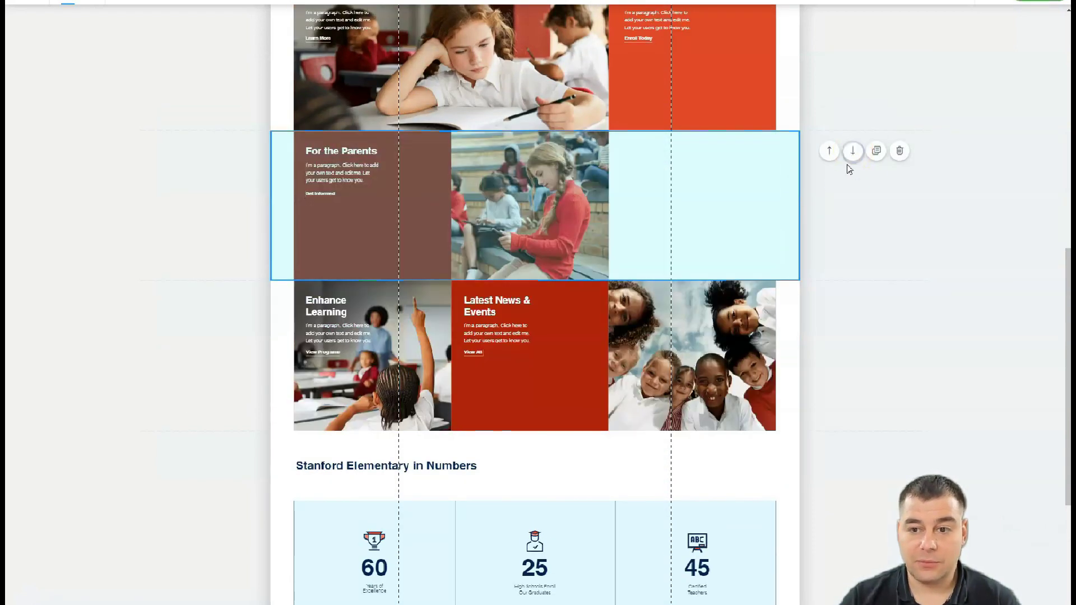
left_click(829, 151)
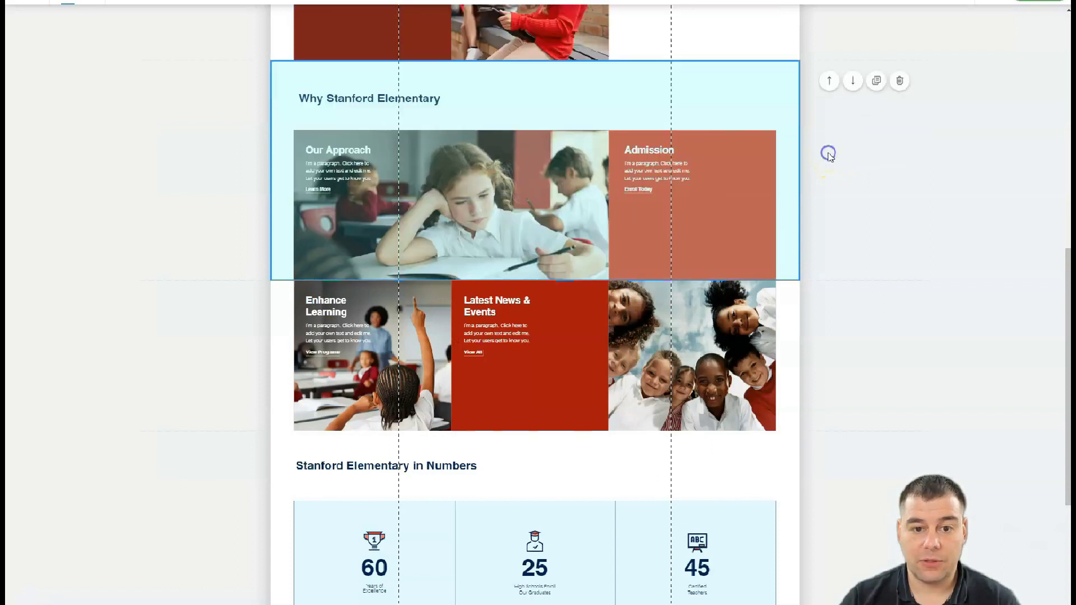
left_click(854, 82)
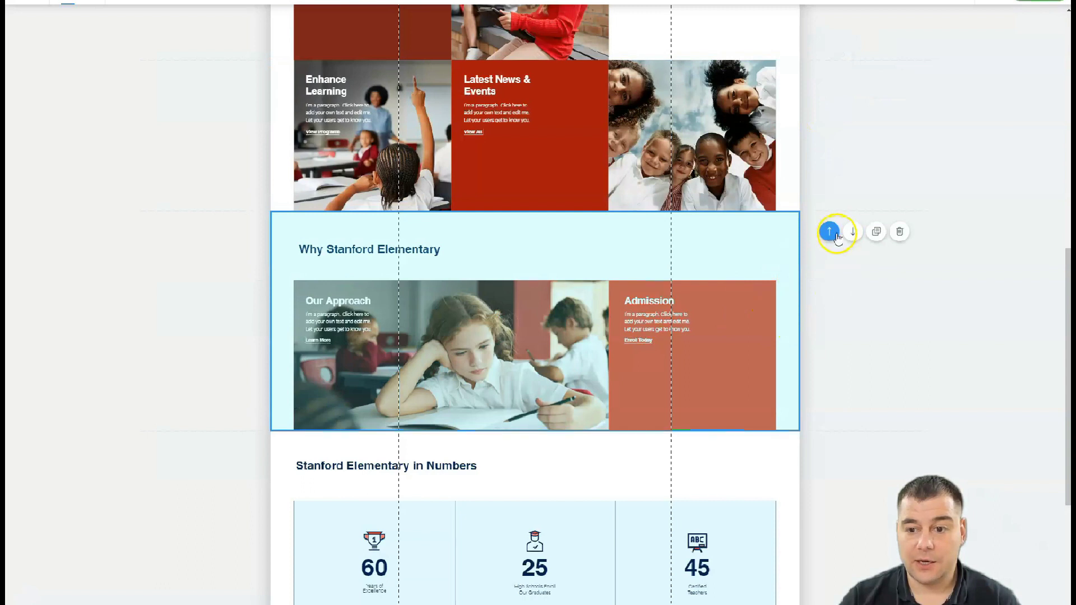
left_click(829, 232)
left_click(830, 79)
left_click(770, 234)
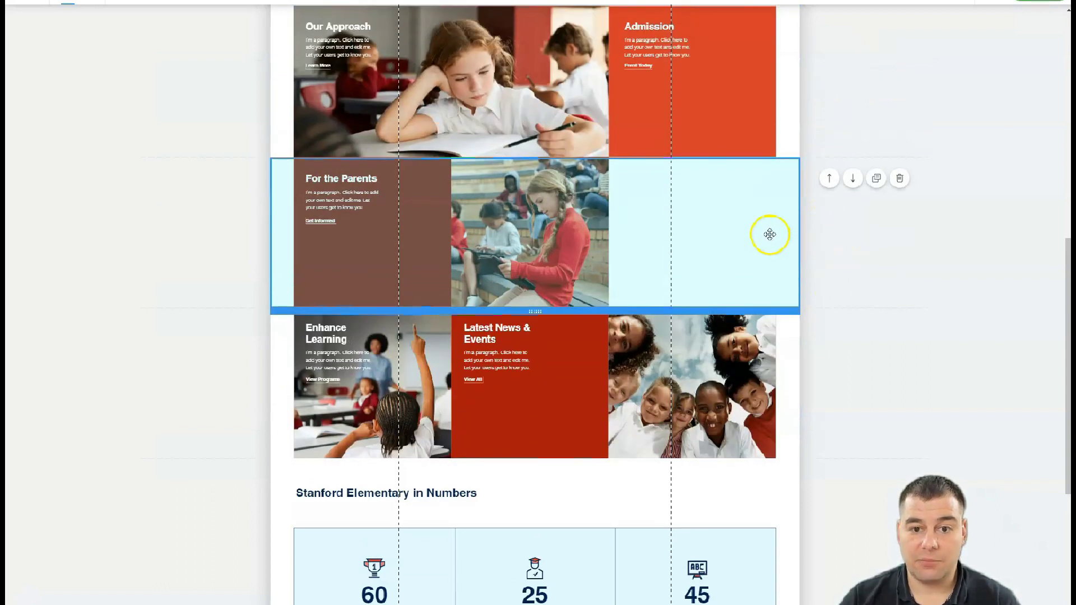
Scroll back up and exit the Zoom Out & Reorder view
scroll(770, 234, "up", 5)
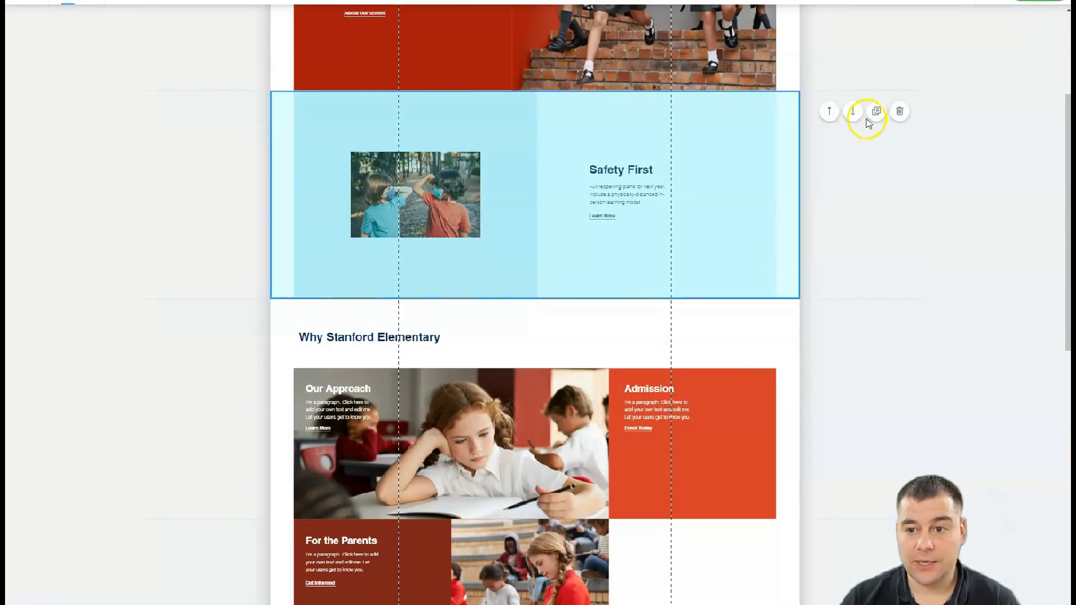
scroll(677, 233, "up", 3)
mouse_move(842, 26)
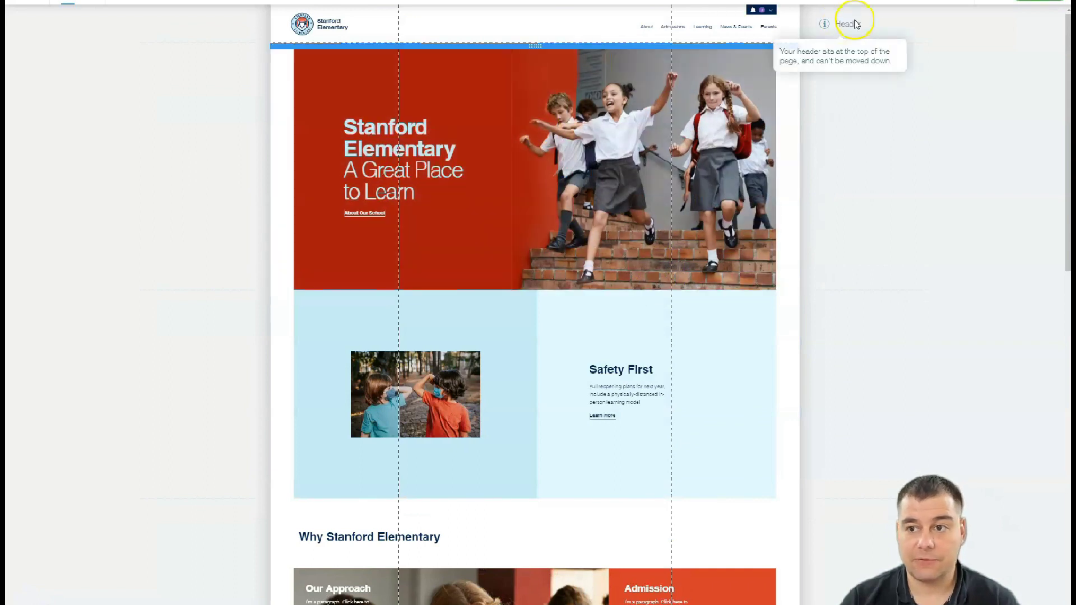
left_click(1020, 6)
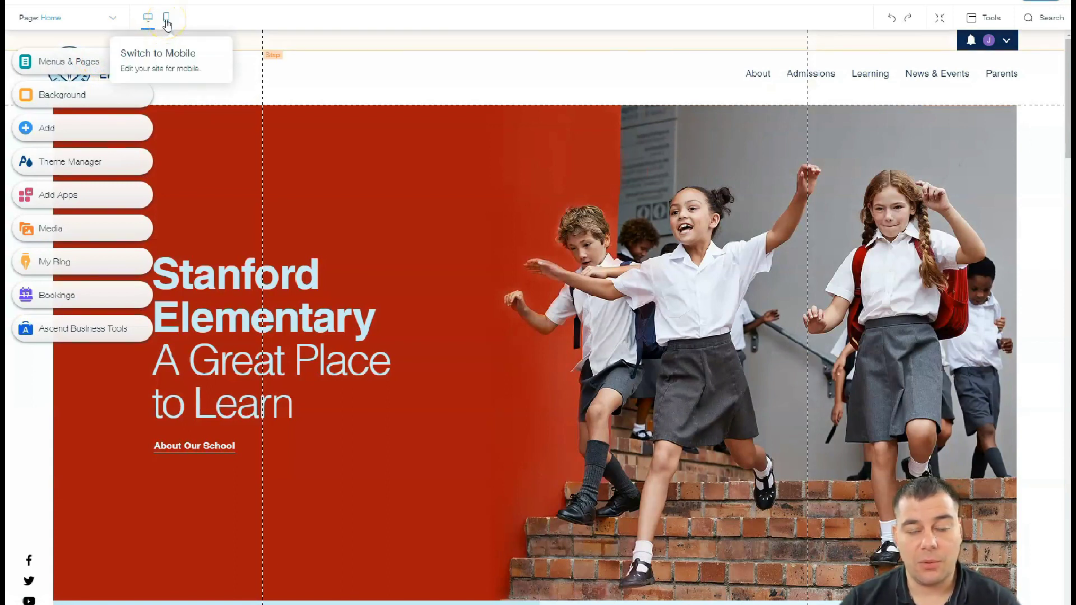
left_click(166, 21)
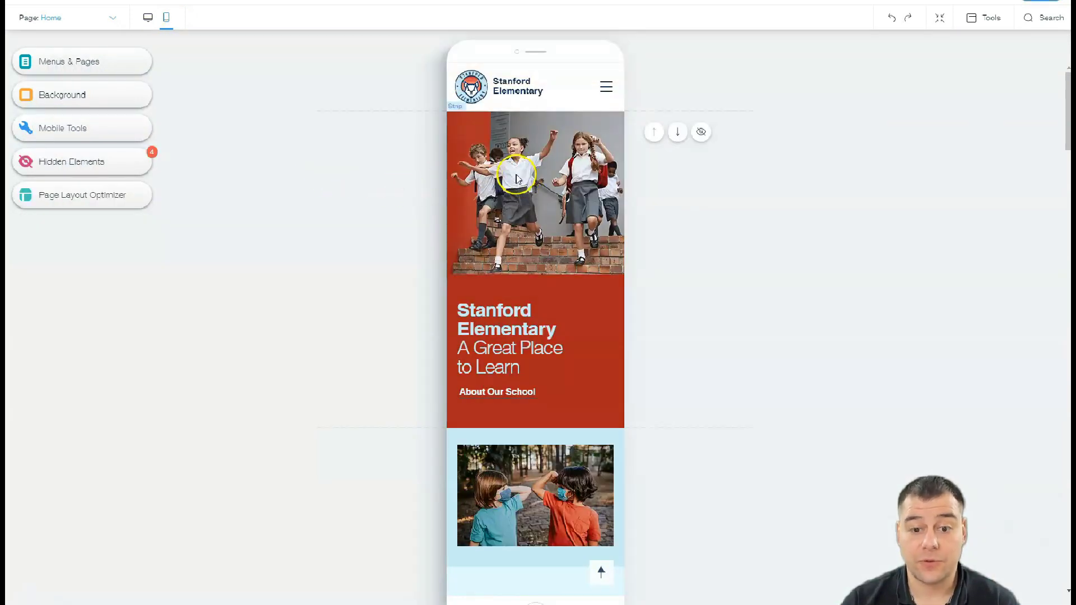
scroll(514, 178, "down", 10)
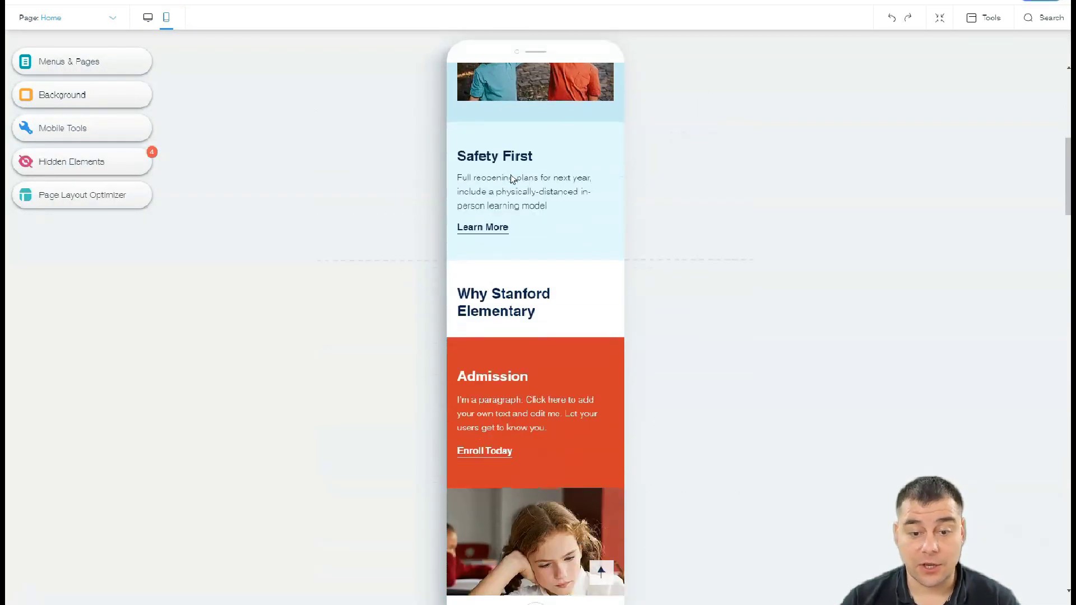
scroll(511, 178, "down", 8)
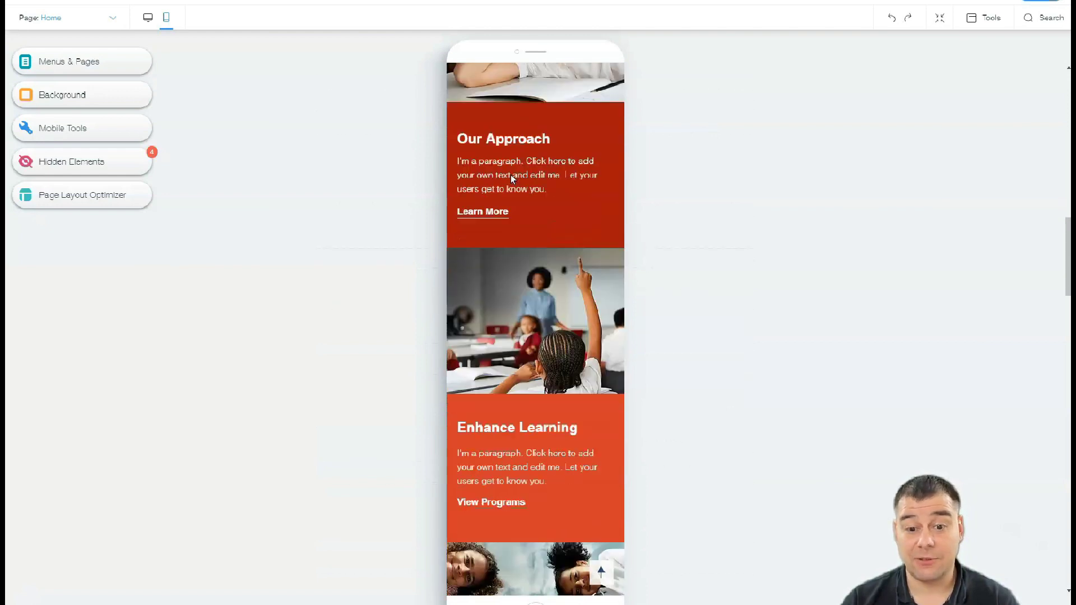
scroll(512, 179, "down", 10)
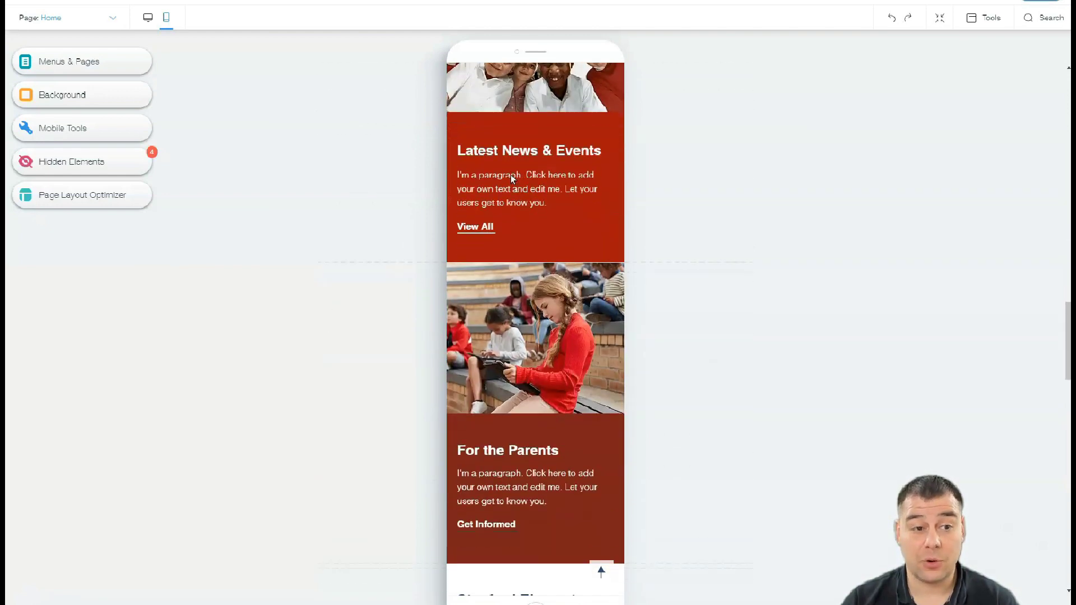
scroll(511, 179, "down", 10)
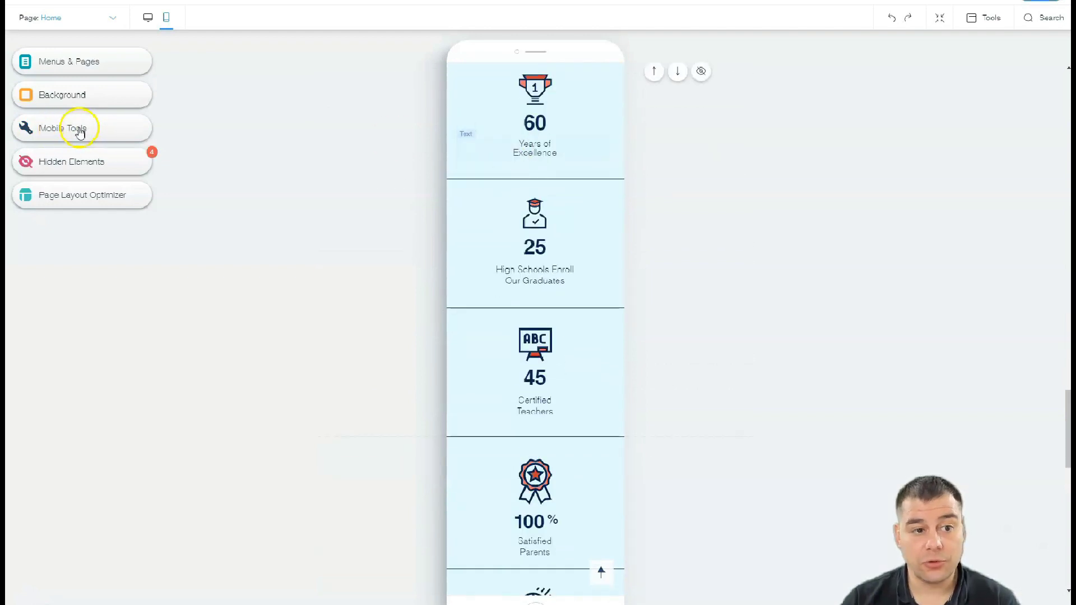
left_click(147, 20)
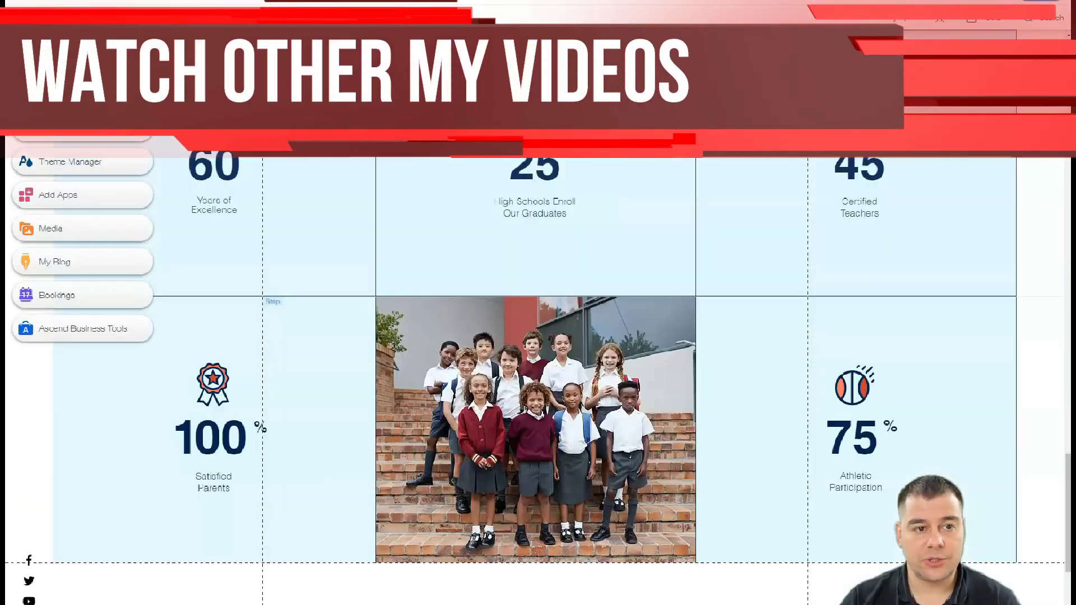
scroll(306, 160, "up", 15)
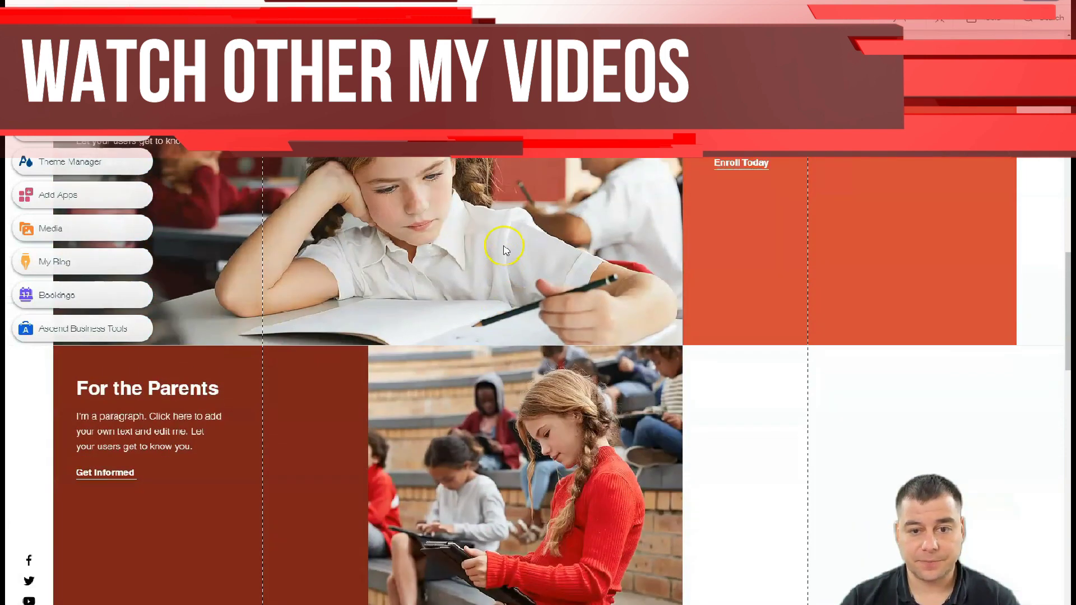
scroll(504, 250, "up", 10)
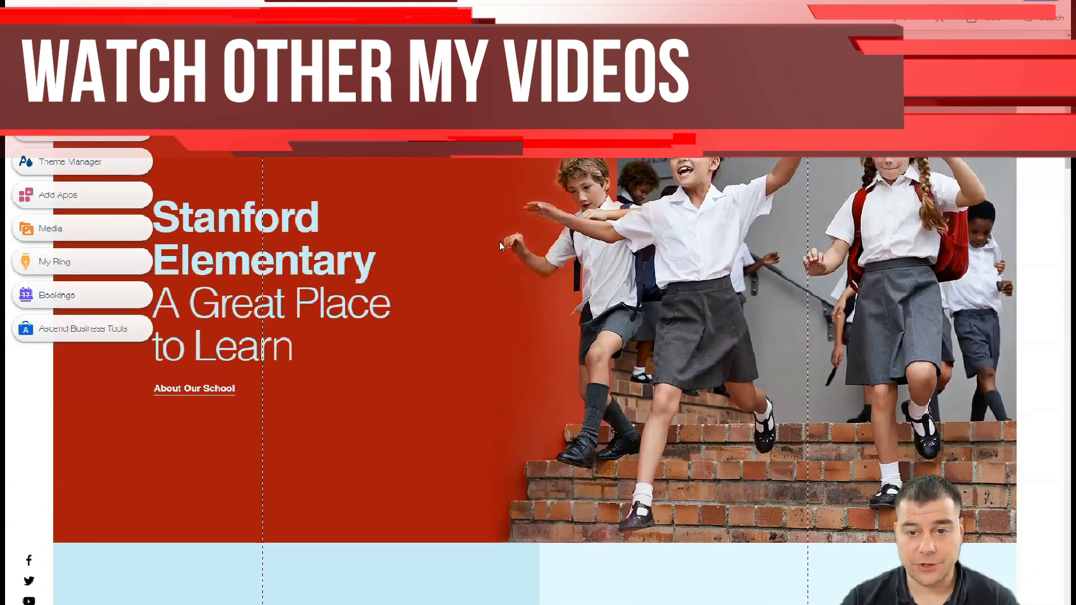
scroll(499, 241, "up", 2)
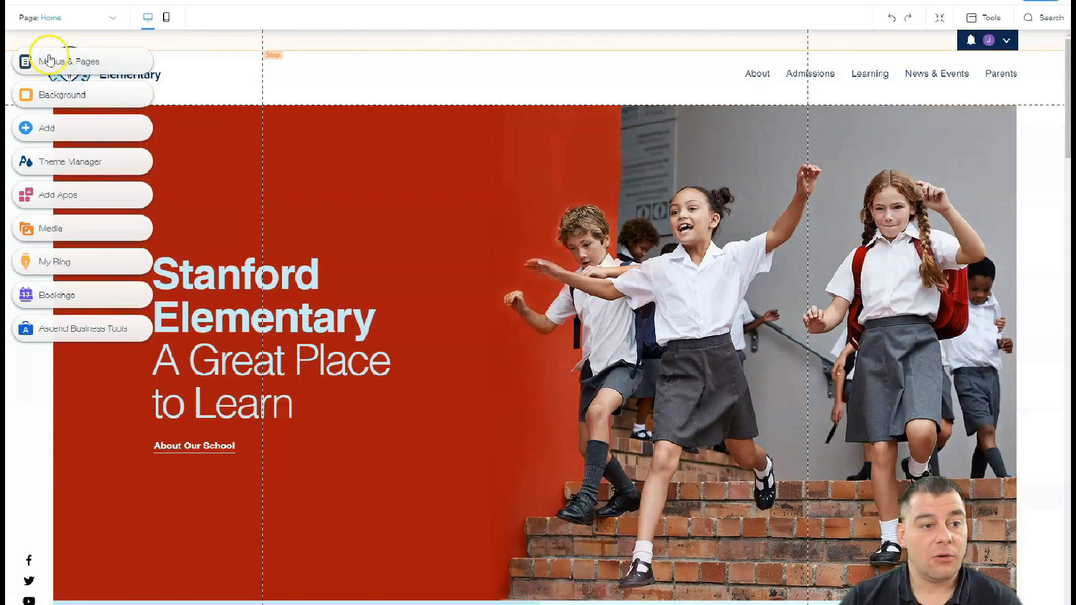
Open Menus & Pages and bring up the Admissions page's options menu
left_click(52, 63)
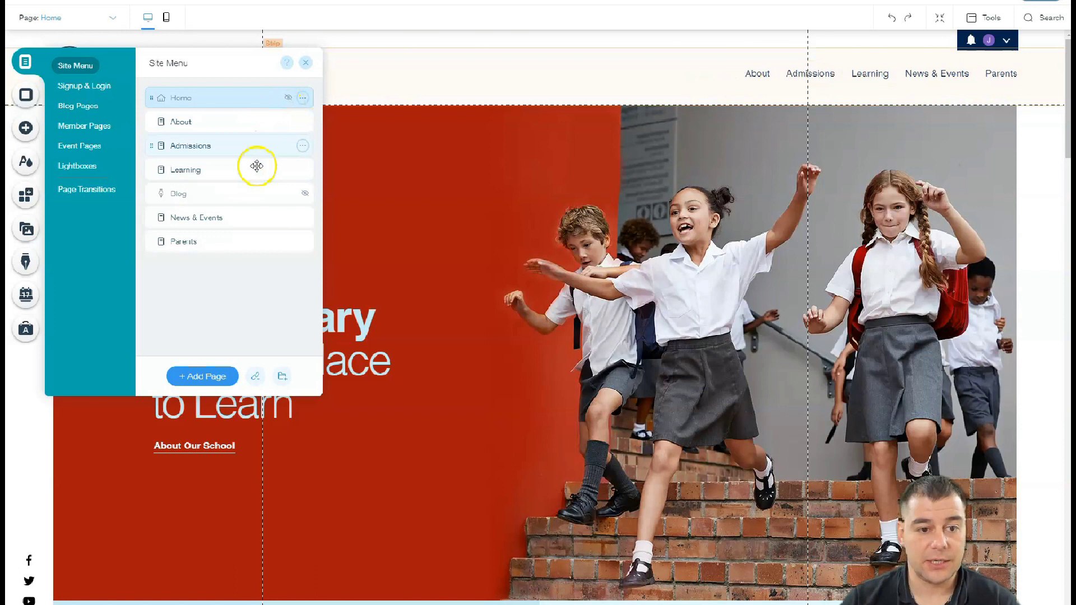
left_click(303, 146)
Delete the Admissions page, confirm it, and bring up the Home page's options
left_click(344, 303)
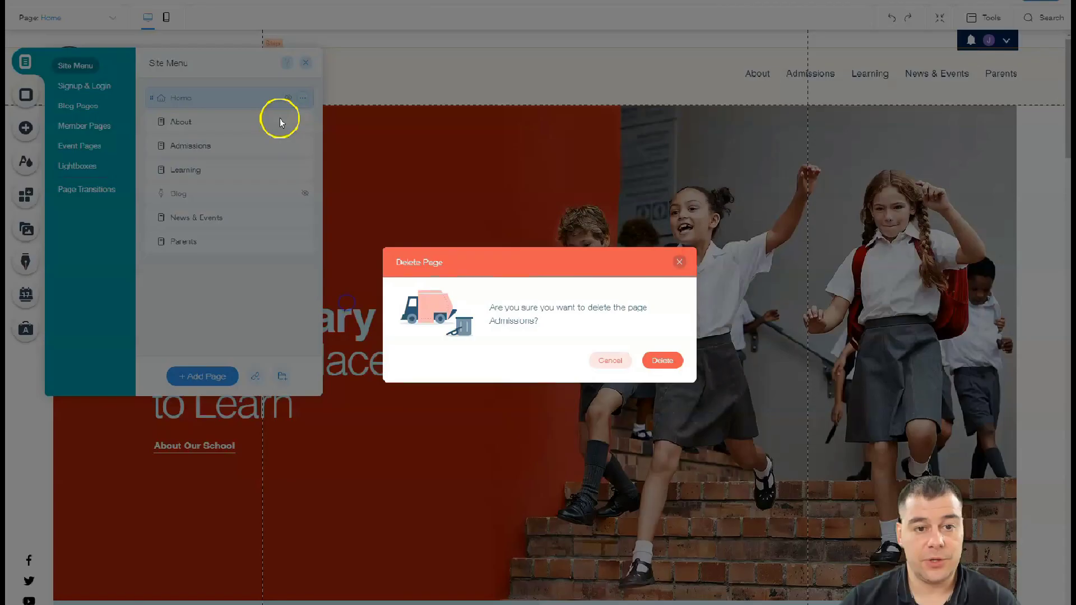
left_click(662, 361)
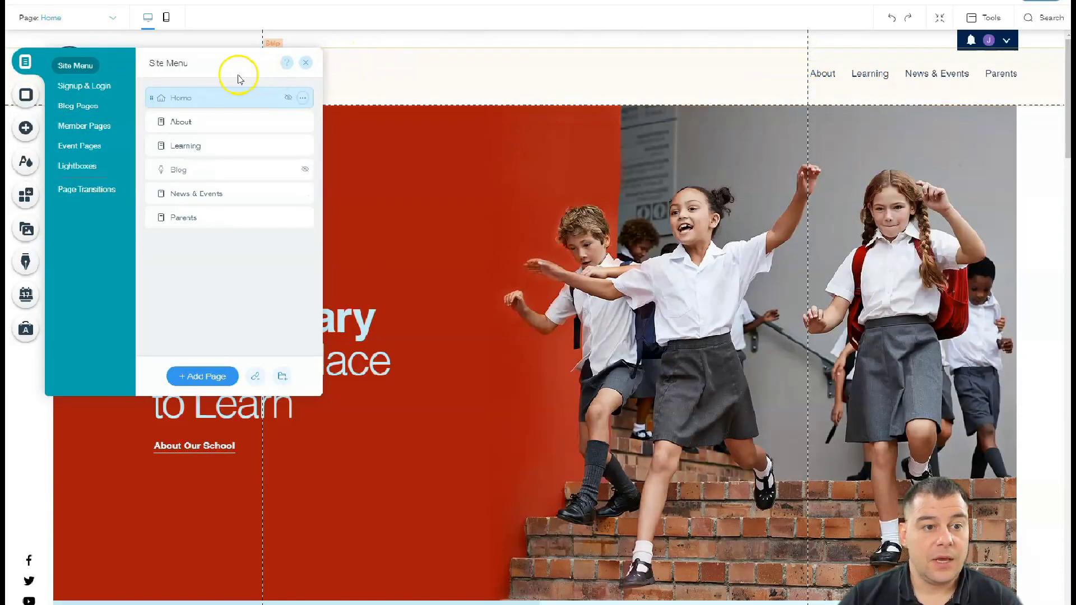
left_click(302, 99)
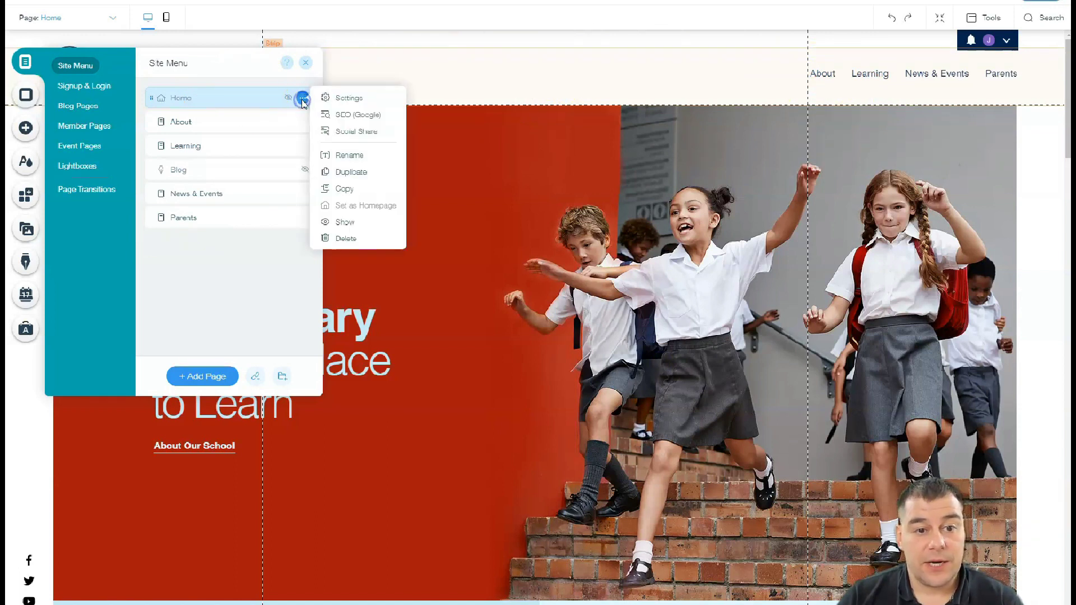
Review the Home page's Layouts, Permissions, SEO and Social Share settings, then close them
left_click(332, 100)
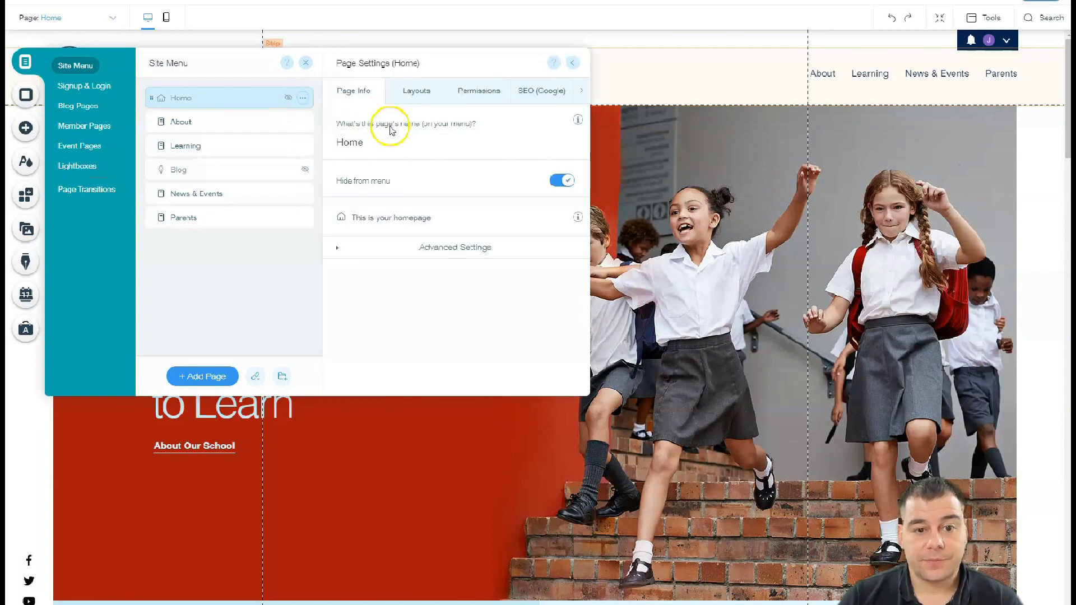
left_click(417, 96)
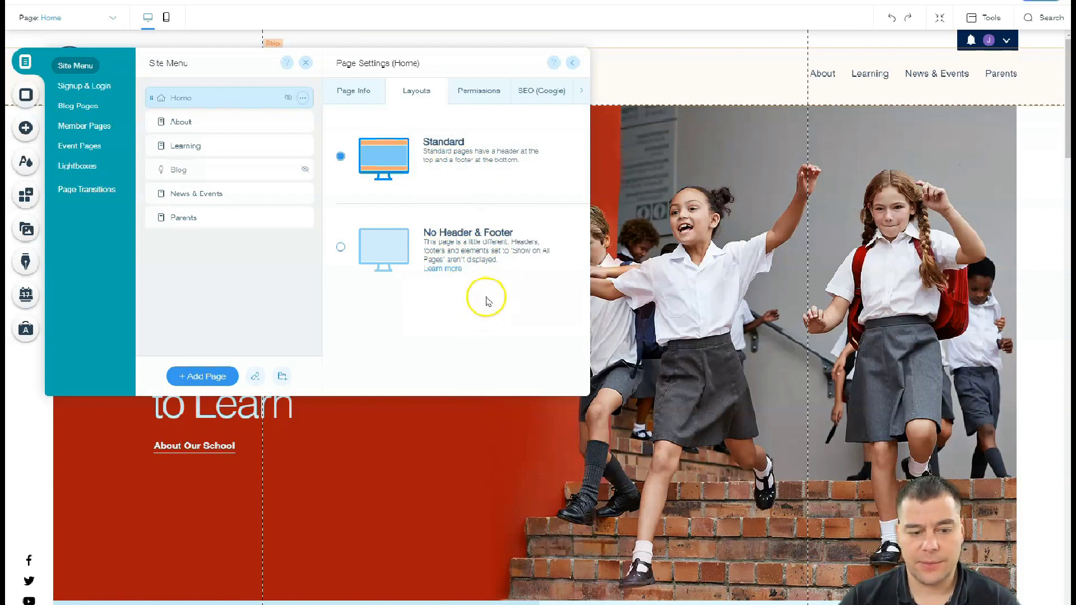
left_click(472, 92)
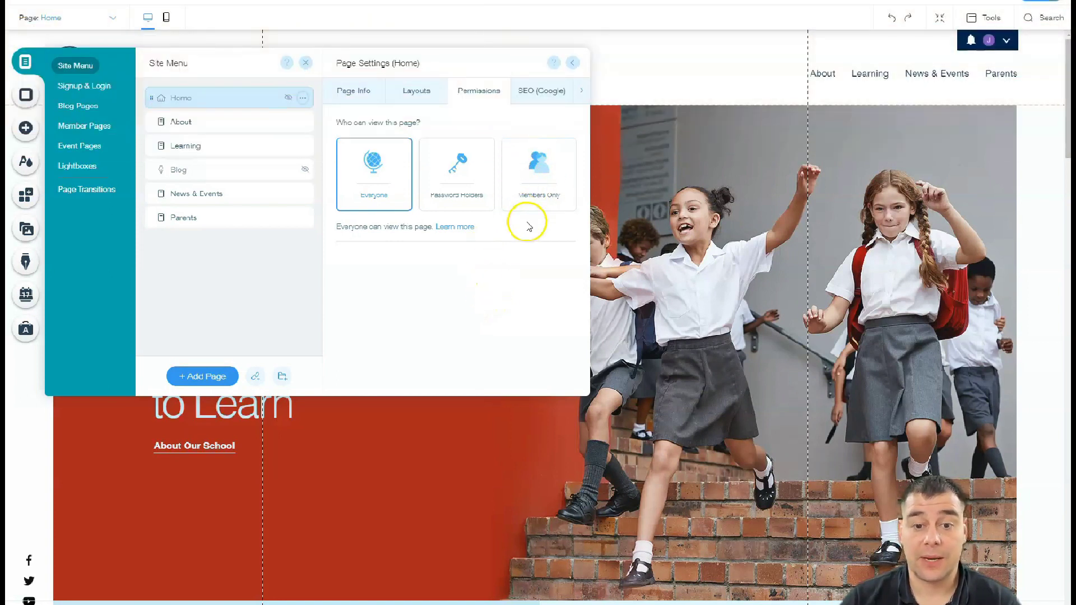
left_click(538, 96)
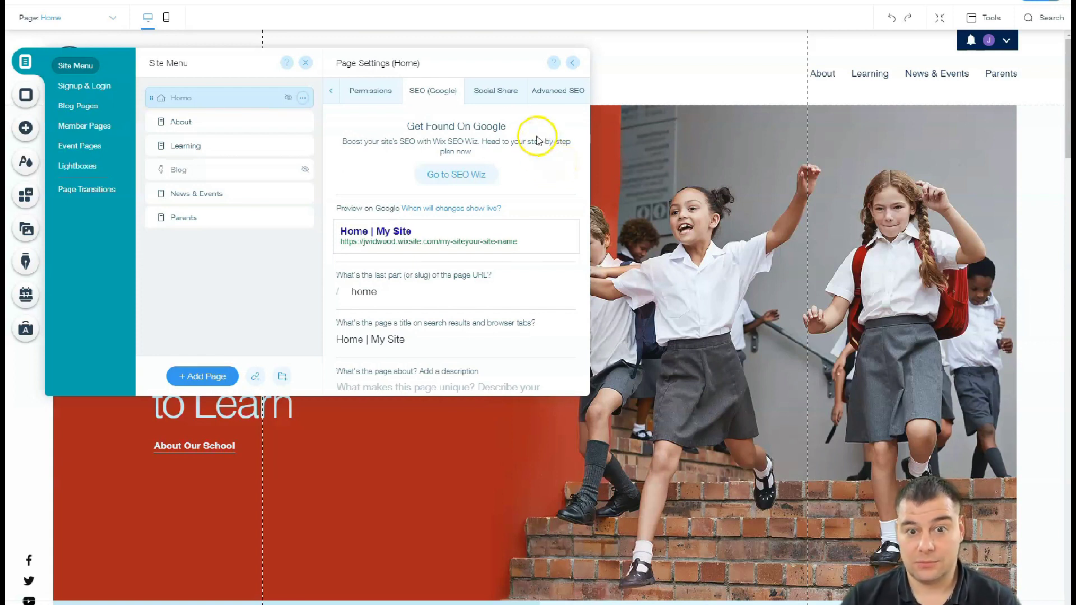
left_click(491, 97)
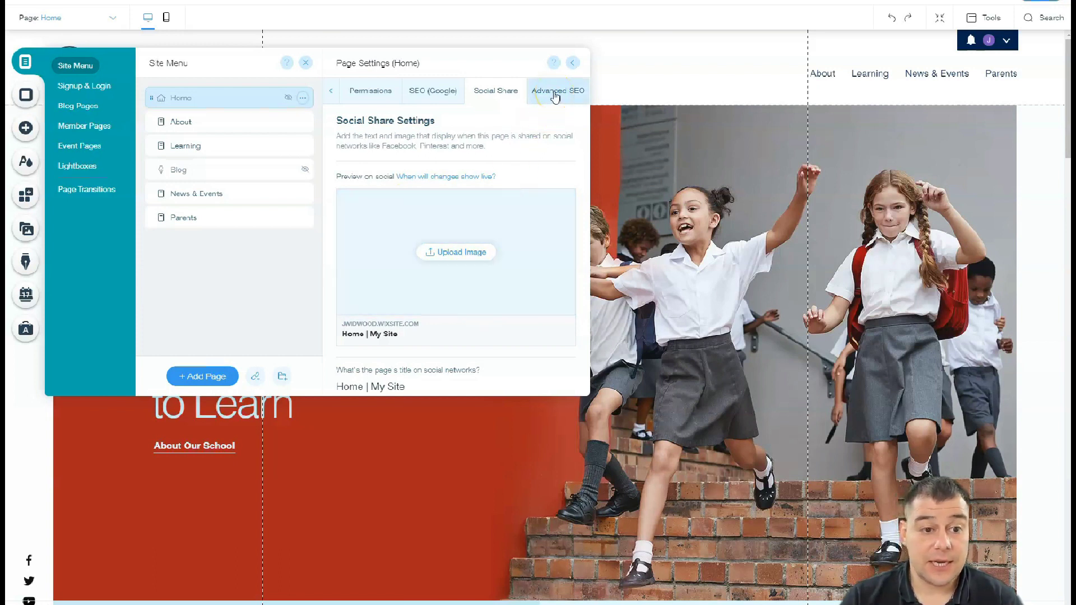
left_click(304, 65)
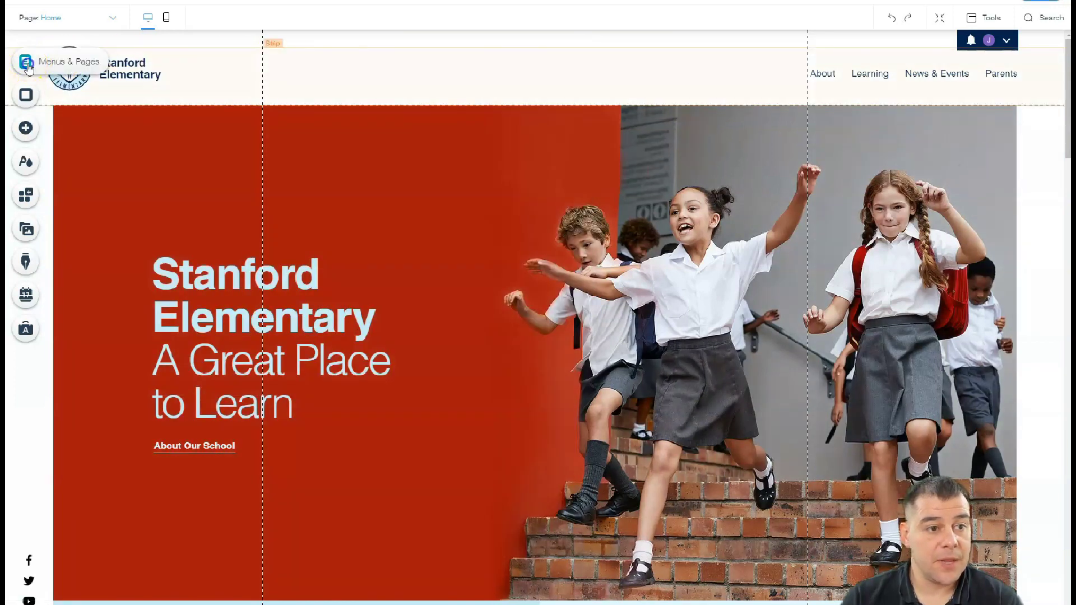
Open the Page Background panel for the Home page from the left toolbar
left_click(27, 63)
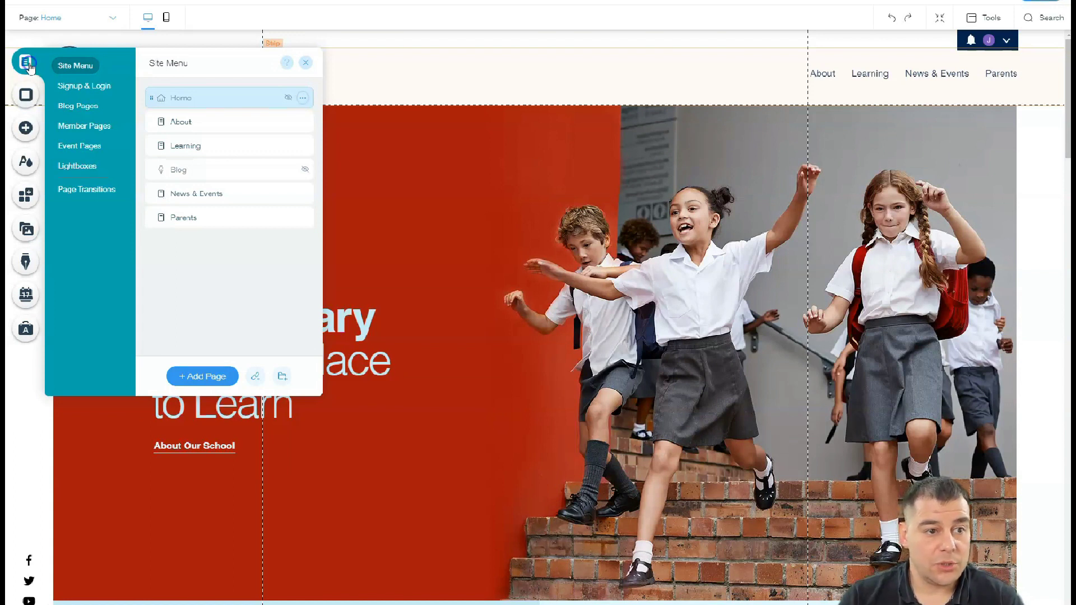
left_click(26, 96)
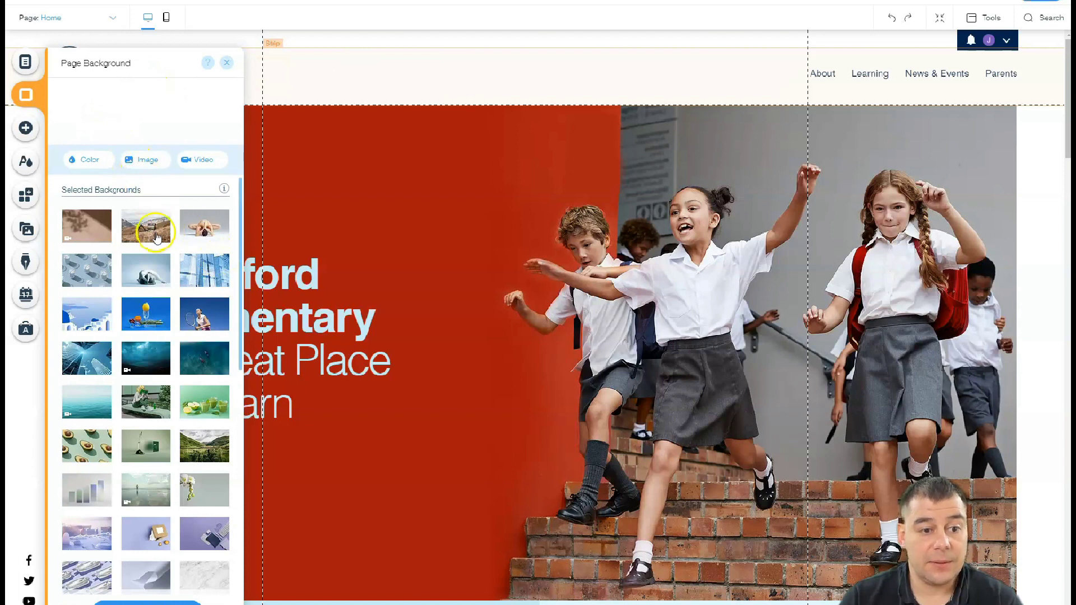
Apply the yoga photo as the page background, then undo it
left_click(189, 241)
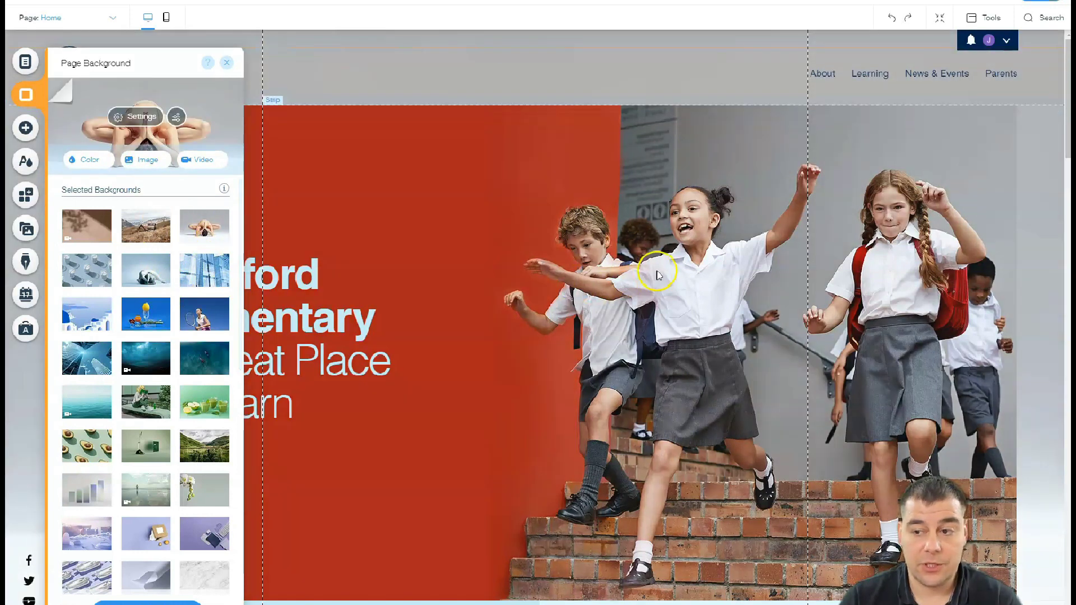
scroll(650, 271, "down", 8)
scroll(618, 243, "down", 10)
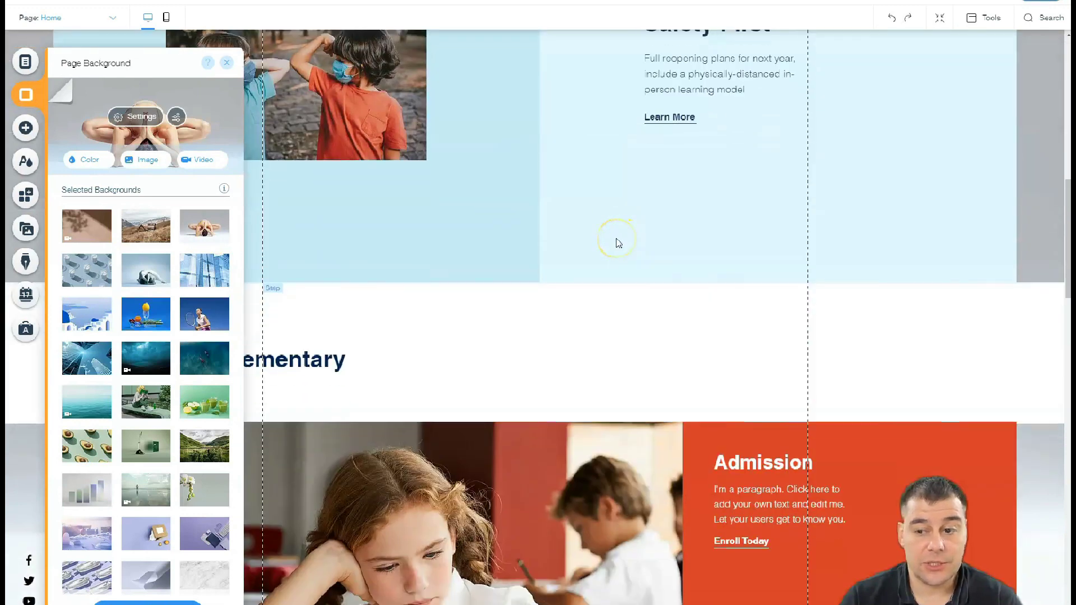
scroll(616, 238, "down", 15)
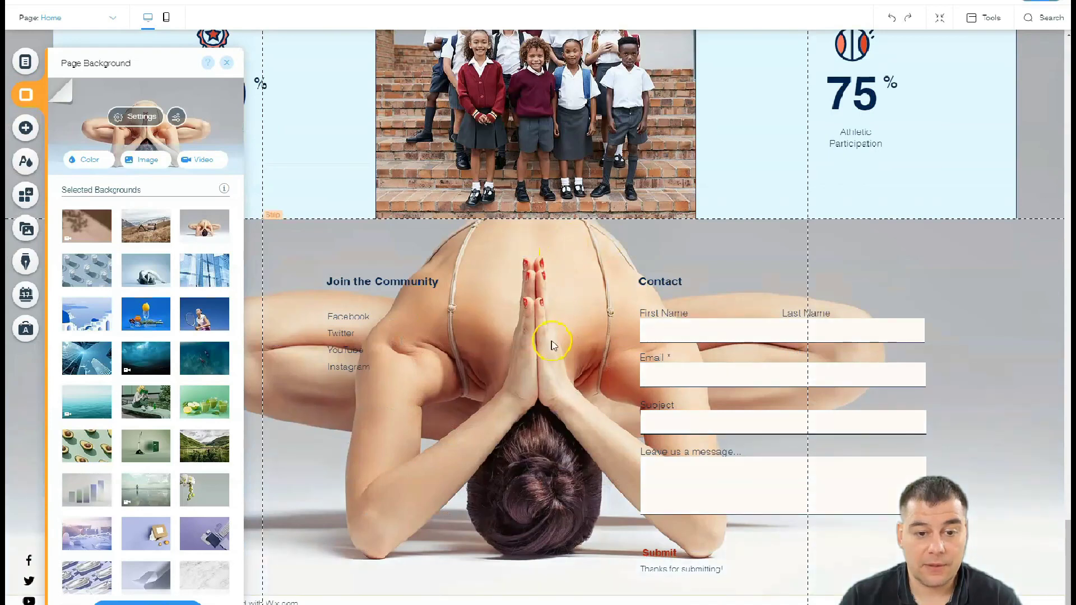
scroll(554, 351, "up", 3)
scroll(558, 356, "down", 3)
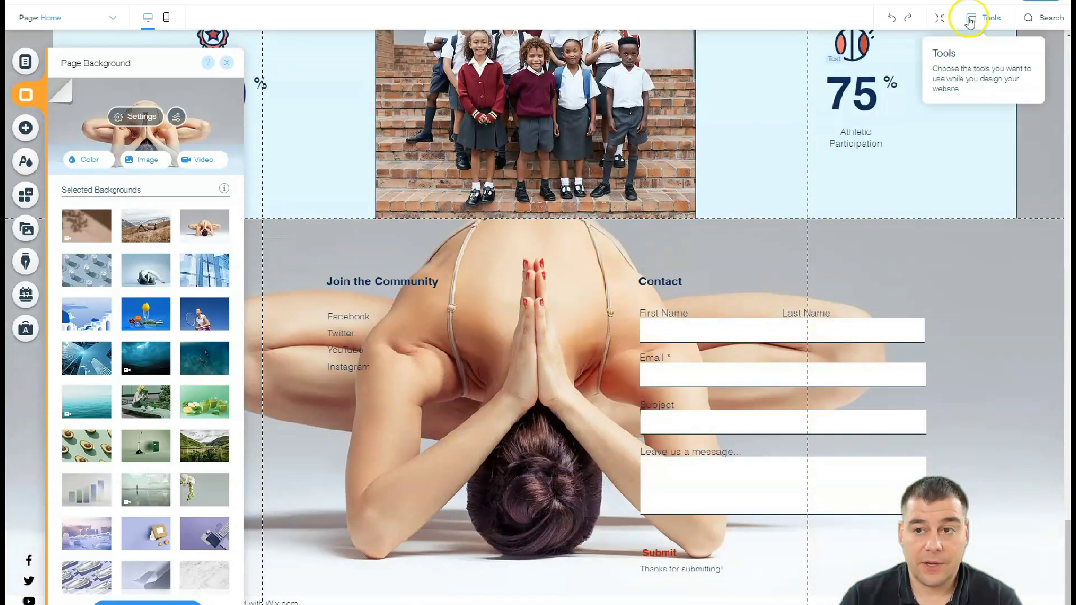
left_click(890, 25)
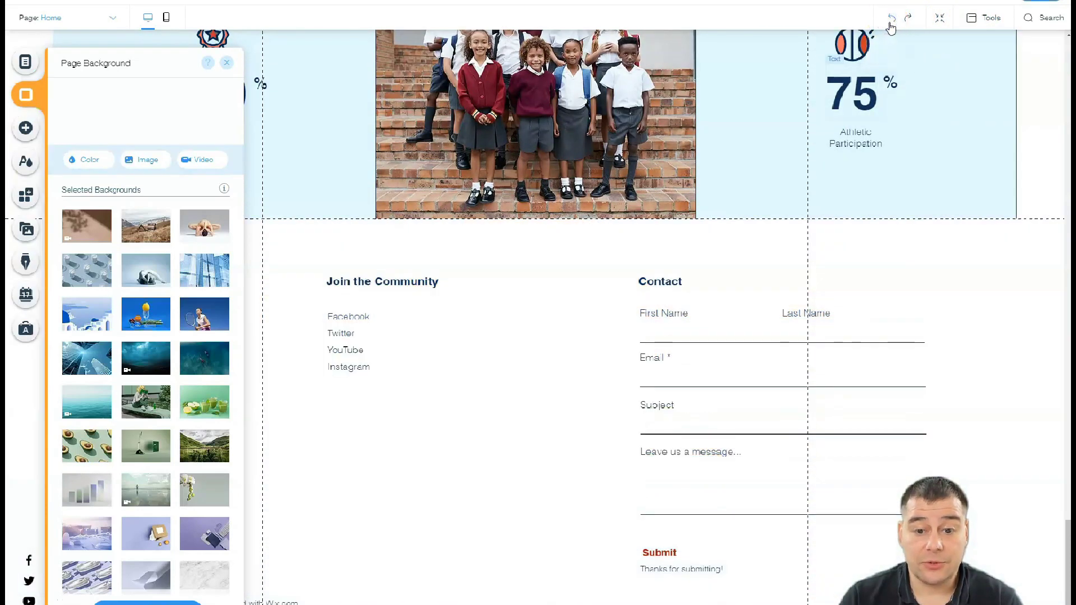
Try light blue, dark red, dark green and salmon backgrounds, then revert to white and close the panel
left_click(92, 165)
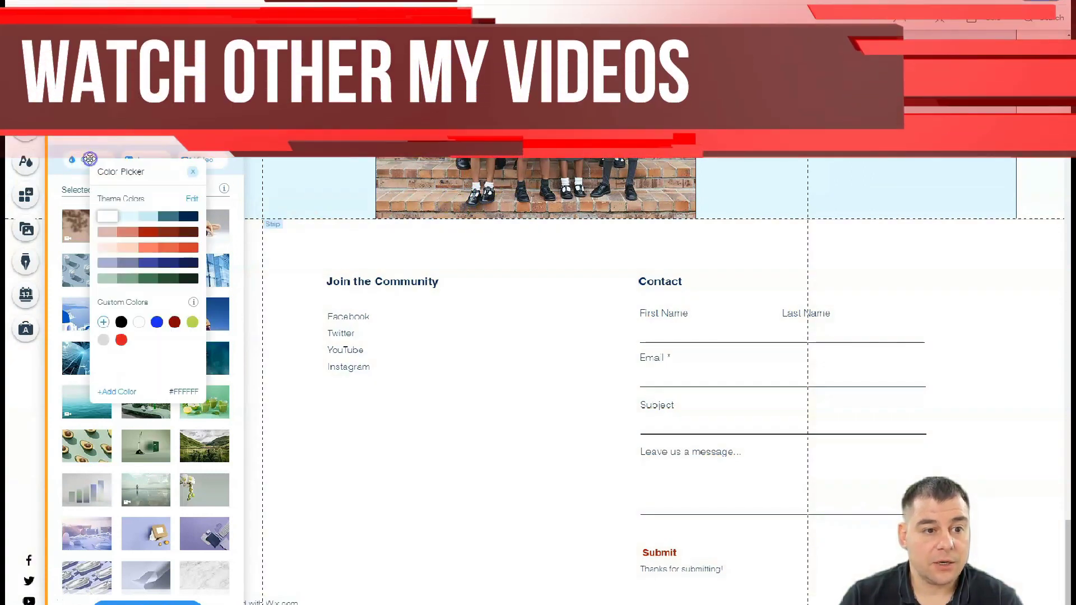
left_click(147, 220)
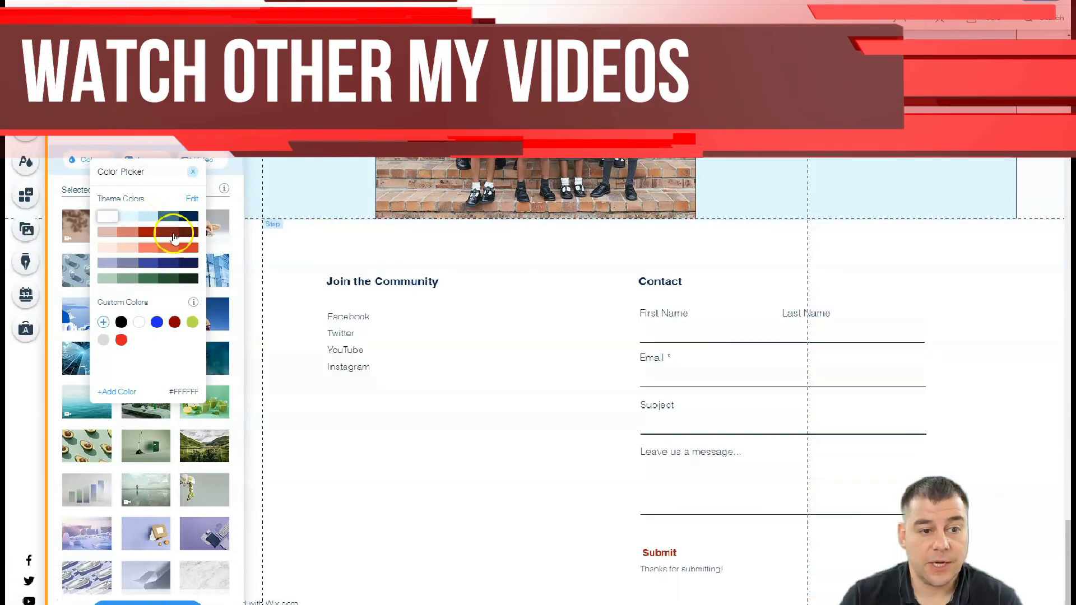
left_click(168, 231)
left_click(148, 278)
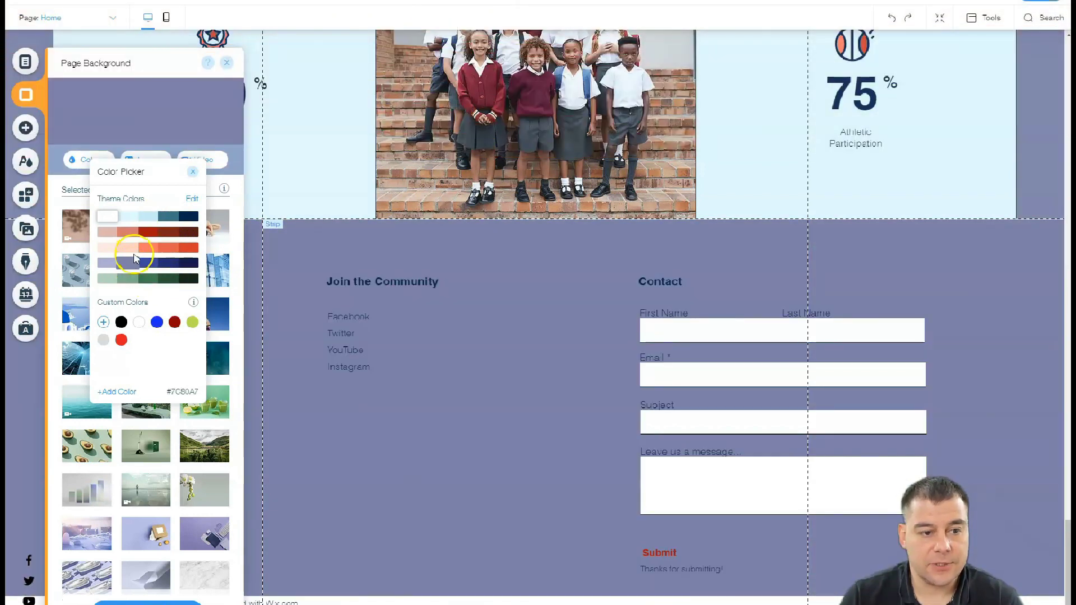
left_click(118, 232)
left_click(107, 216)
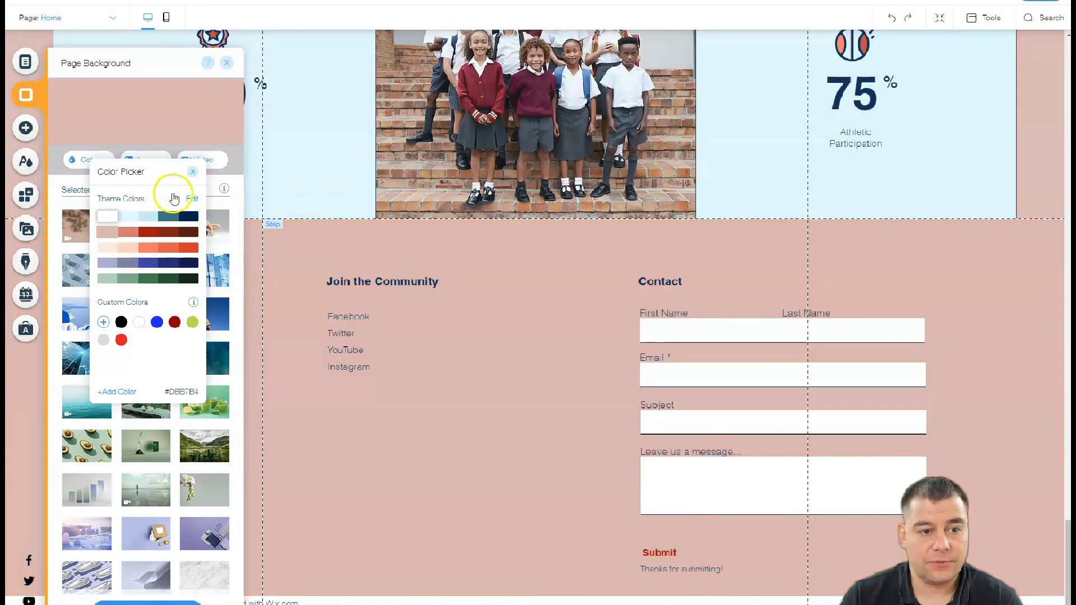
left_click(192, 172)
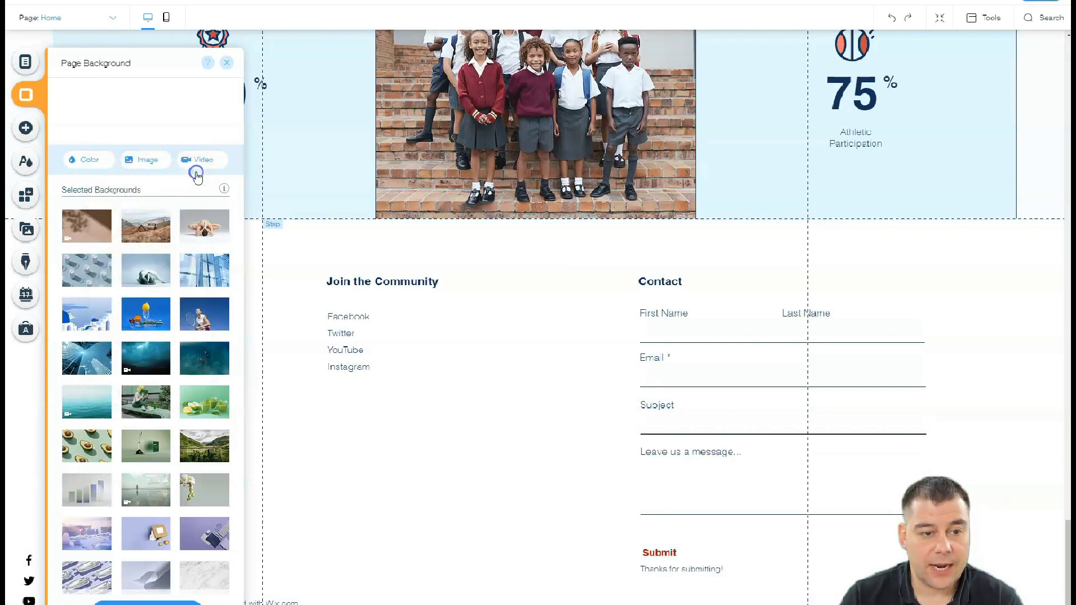
left_click(229, 65)
scroll(420, 247, "up", 15)
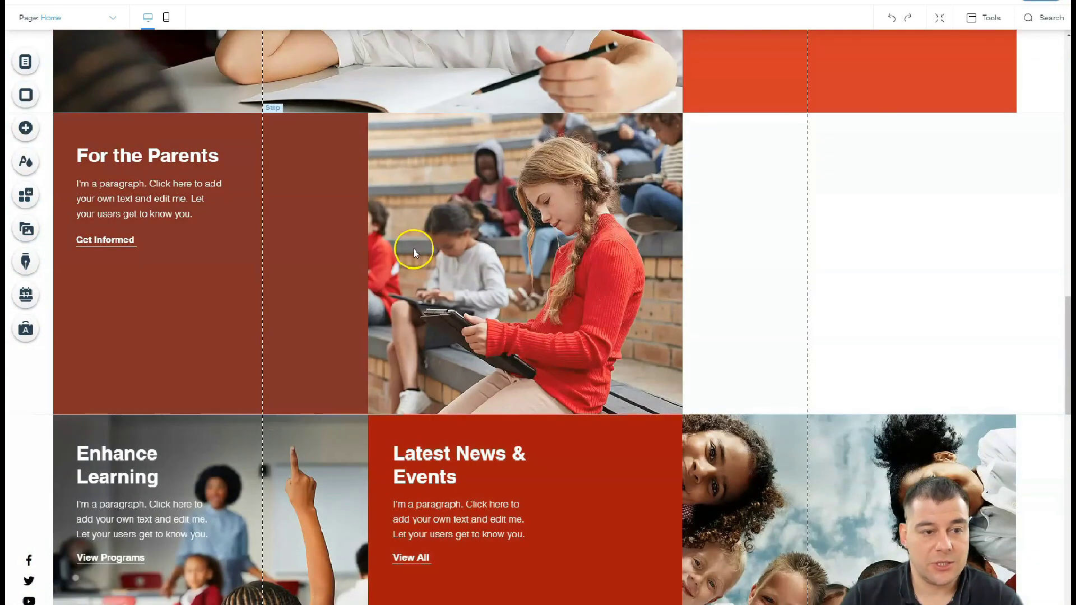
In Site Colors, preview the second, third and fourth featured colour themes
scroll(414, 250, "up", 3)
left_click(26, 164)
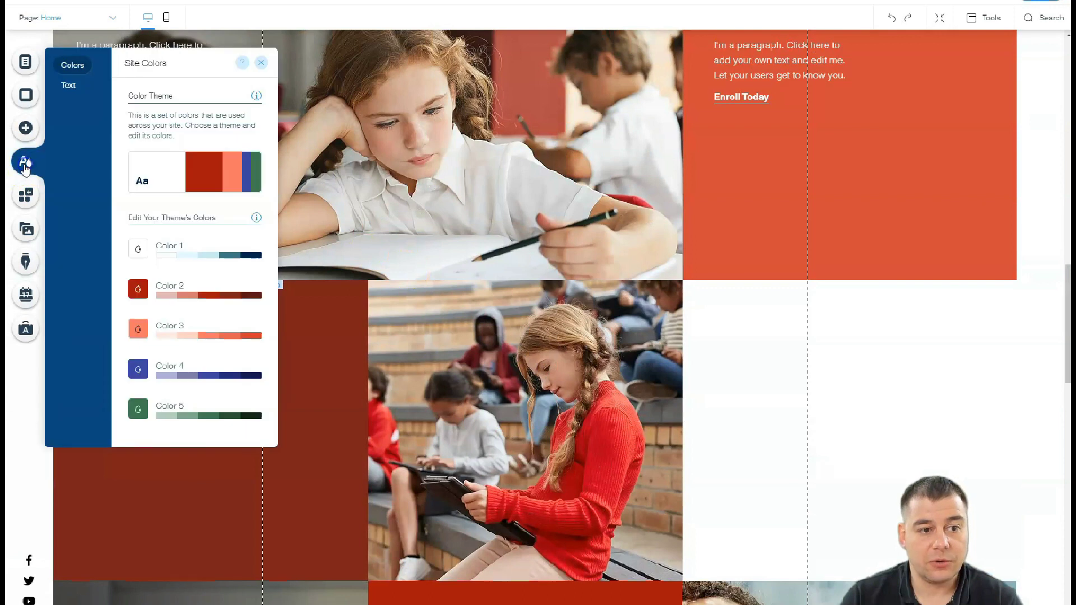
mouse_move(170, 180)
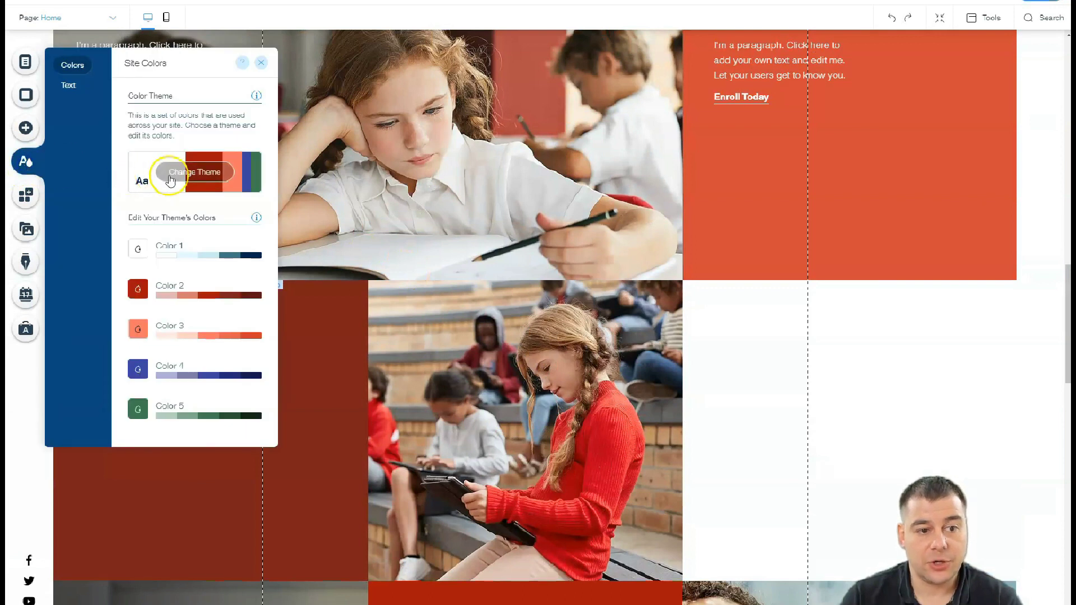
left_click(199, 174)
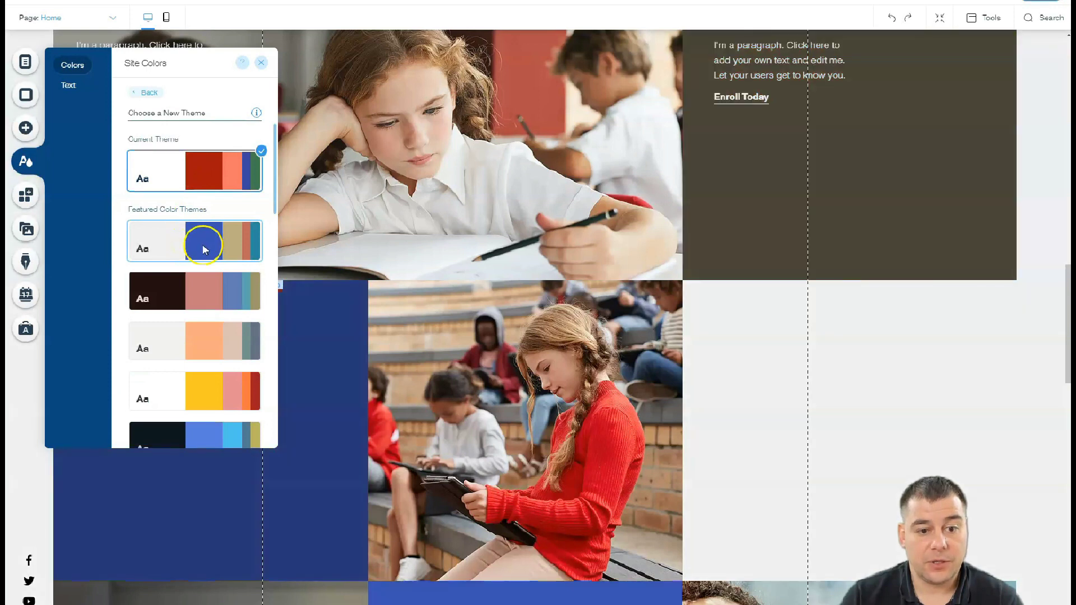
left_click(200, 292)
left_click(207, 334)
left_click(200, 379)
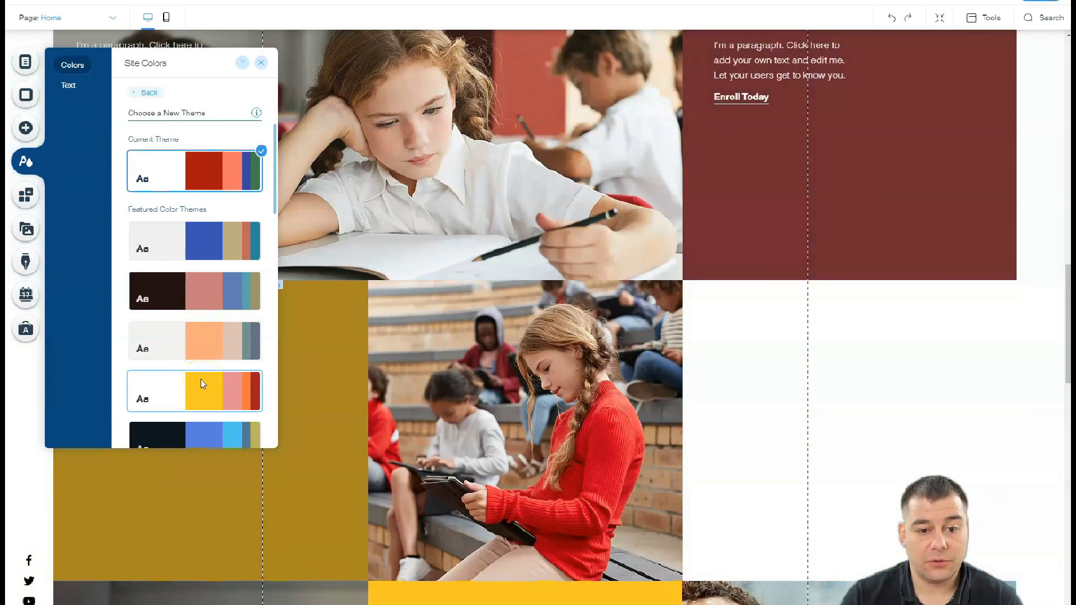
Try the dark, blue-orange and grey-slate themes, keep the slate-grey palette and close Site Colors
scroll(202, 314, "down", 3)
left_click(204, 277)
left_click(200, 321)
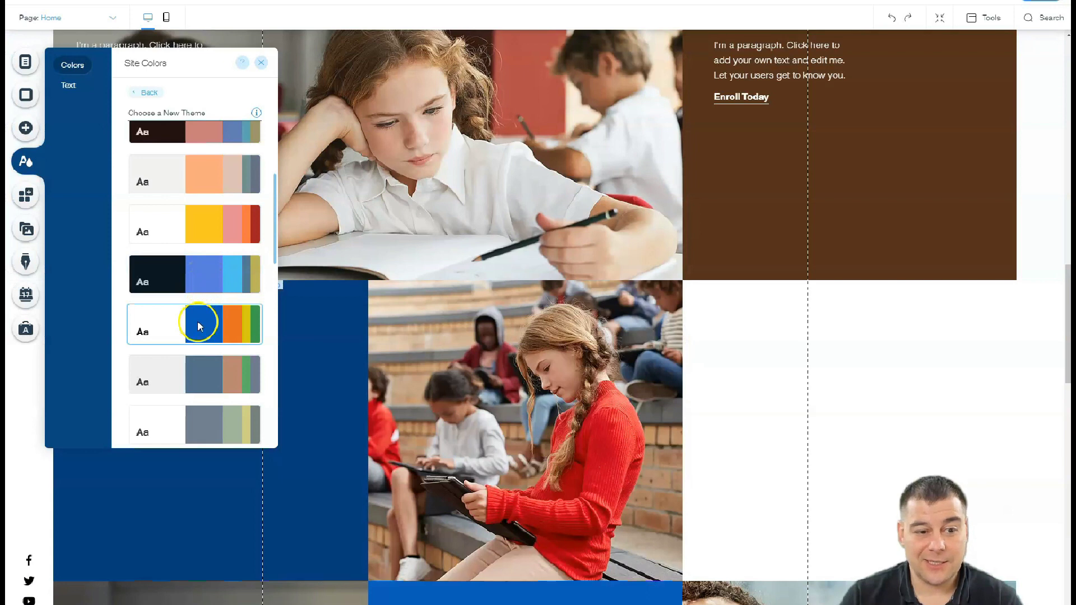
left_click(201, 366)
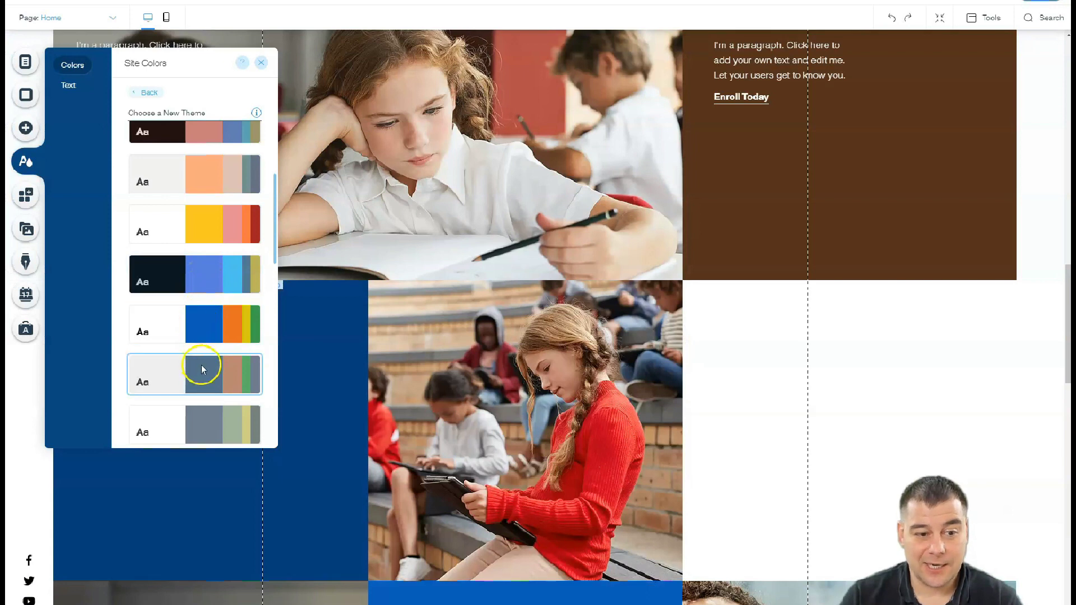
left_click(196, 413)
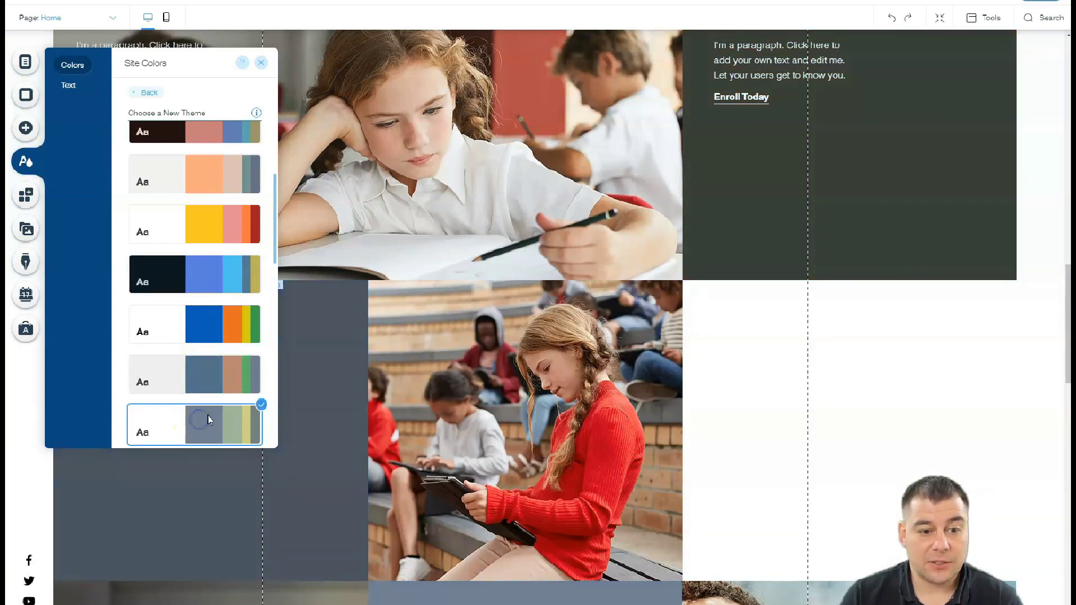
left_click(264, 62)
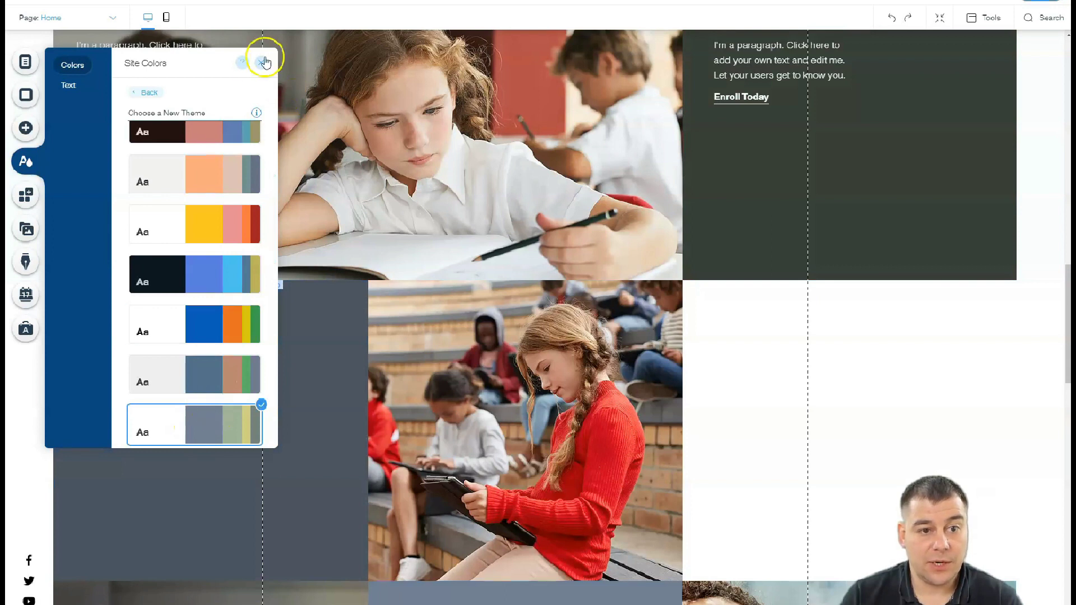
scroll(673, 224, "up", 20)
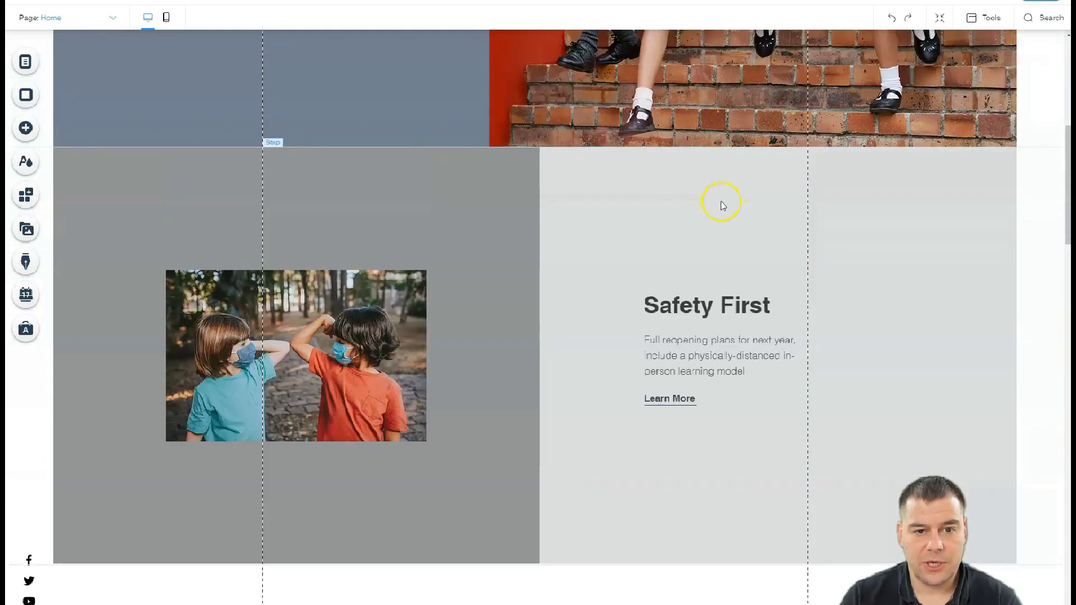
Select the home page hero strip and bring up its Manage Columns panel
scroll(717, 197, "up", 1)
scroll(688, 173, "down", 3)
scroll(688, 174, "up", 3)
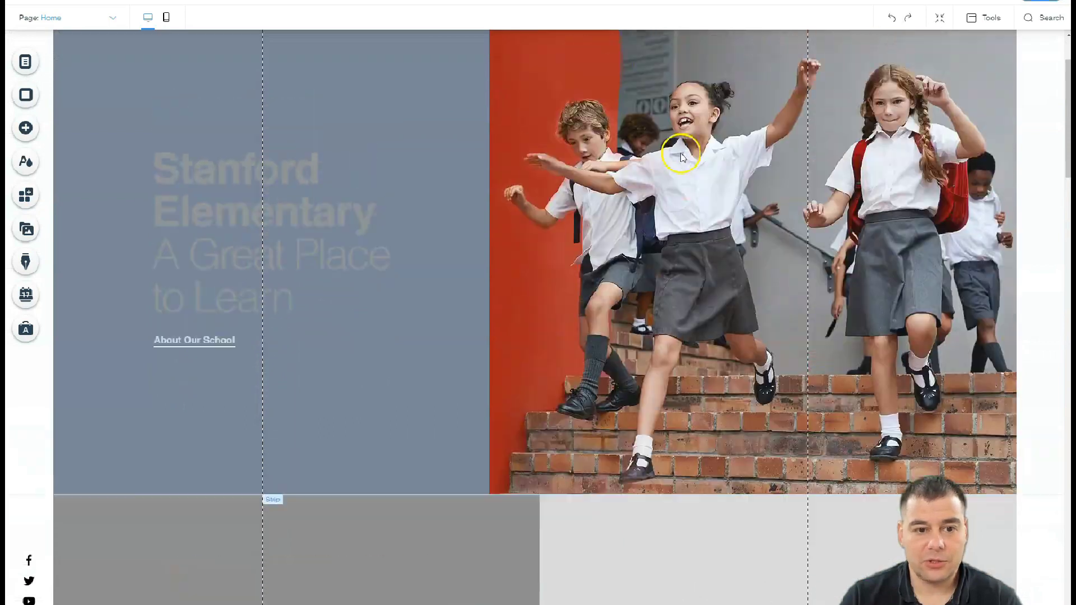
left_click(705, 295)
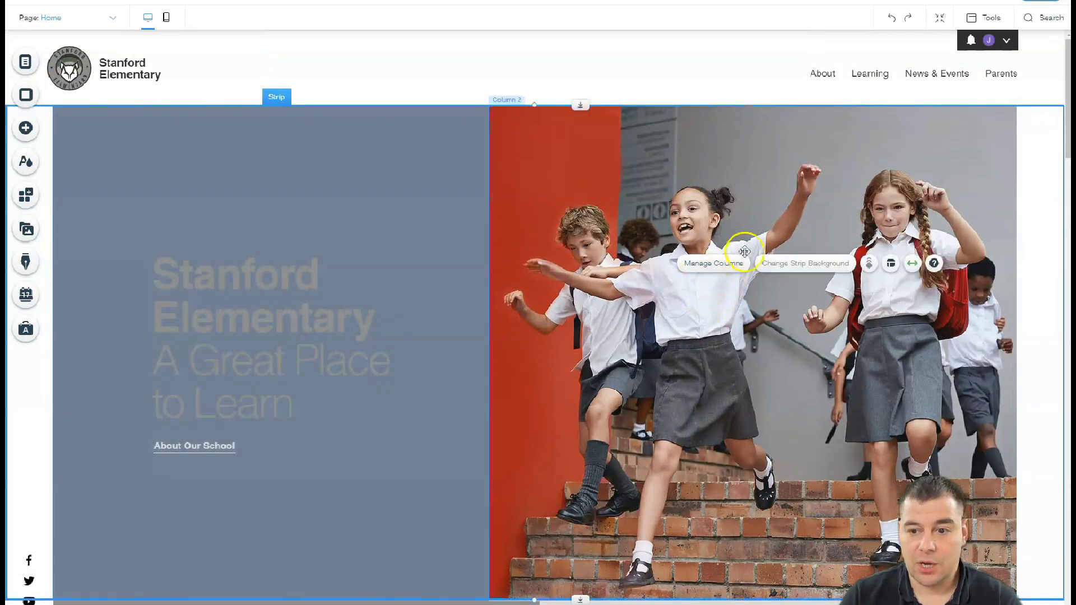
left_click(806, 268)
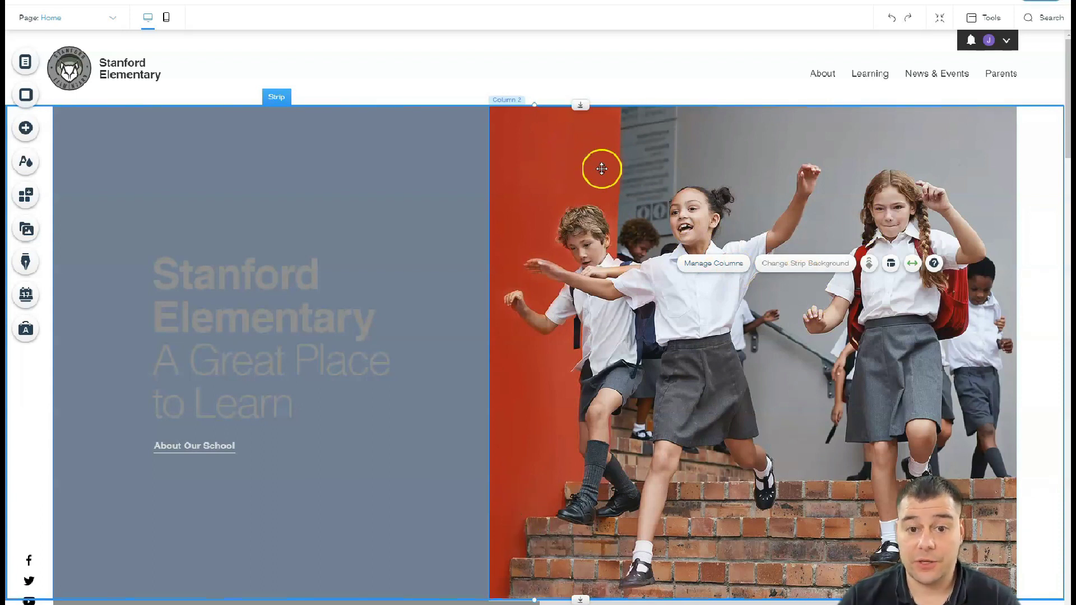
left_click(728, 264)
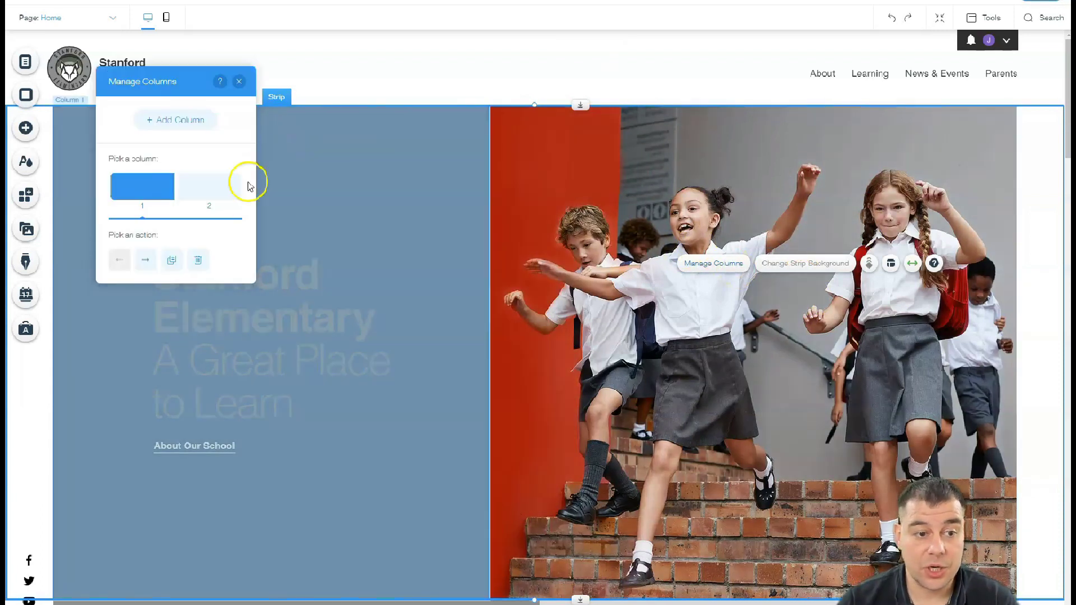
Select the hero strip's two columns and try swapping their order
left_click(205, 192)
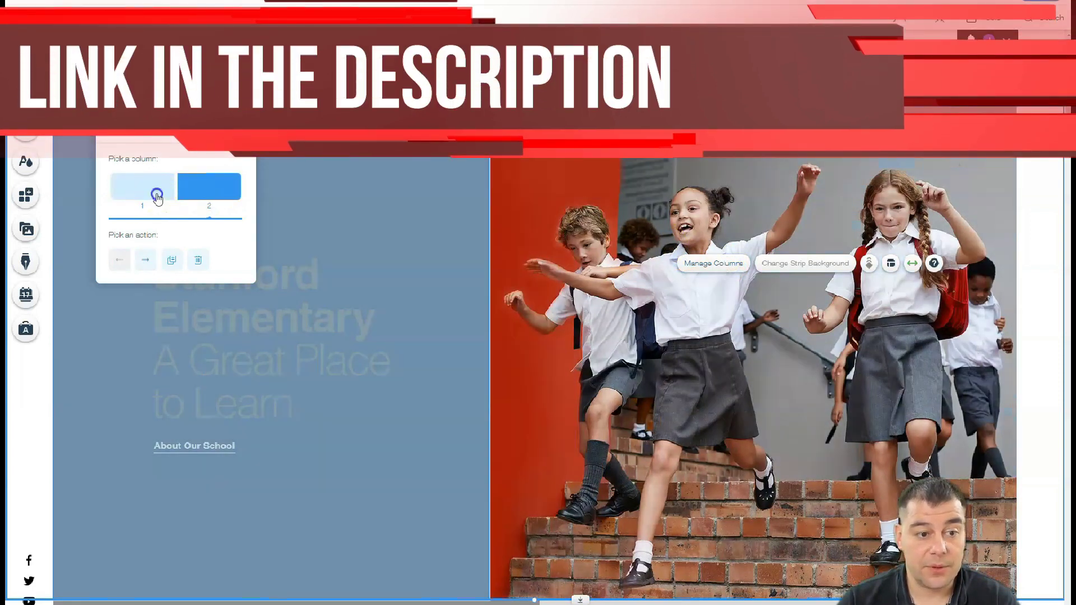
left_click(156, 192)
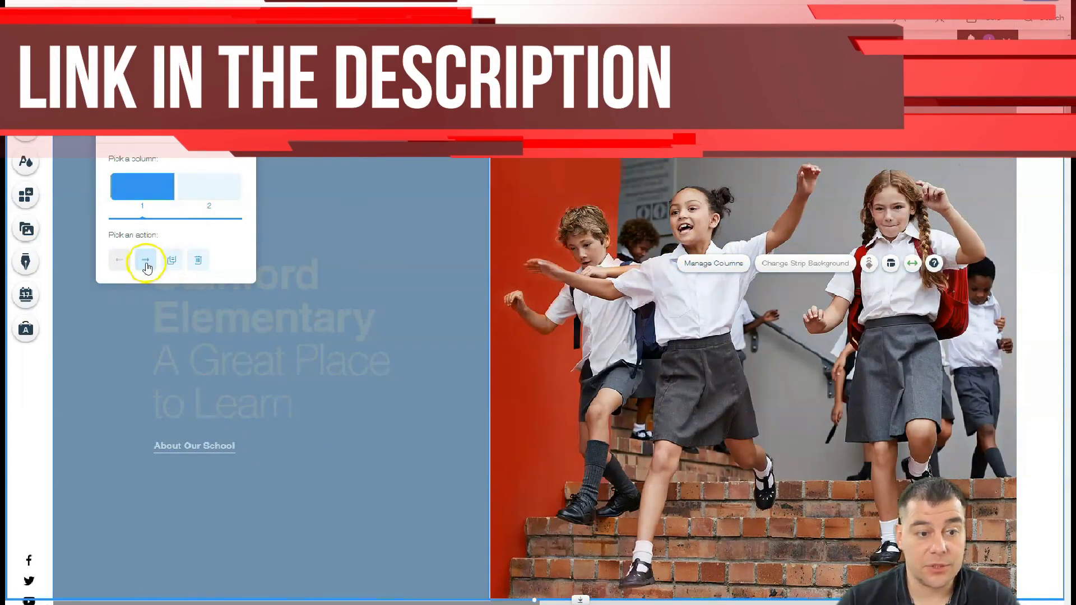
left_click(145, 261)
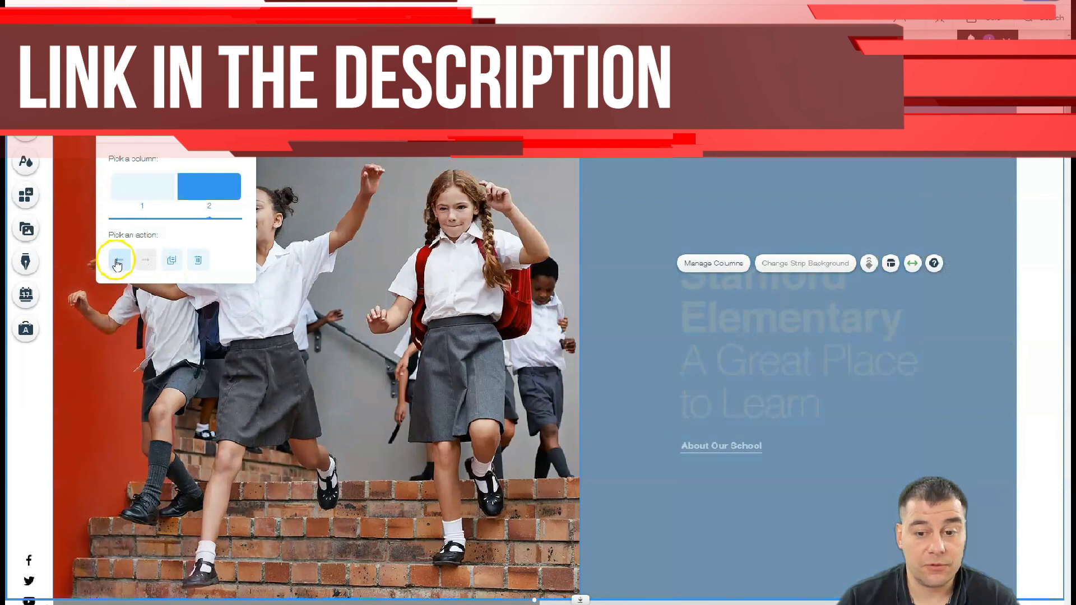
left_click(120, 261)
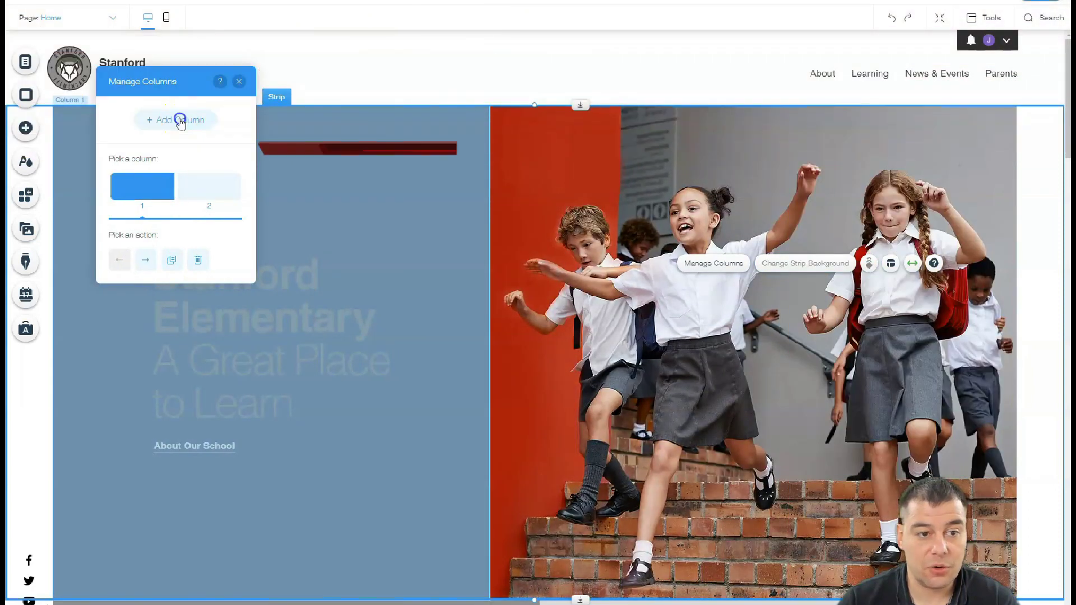
Add a third column to the hero strip, select column 3, and close the panel
left_click(179, 121)
left_click(584, 391)
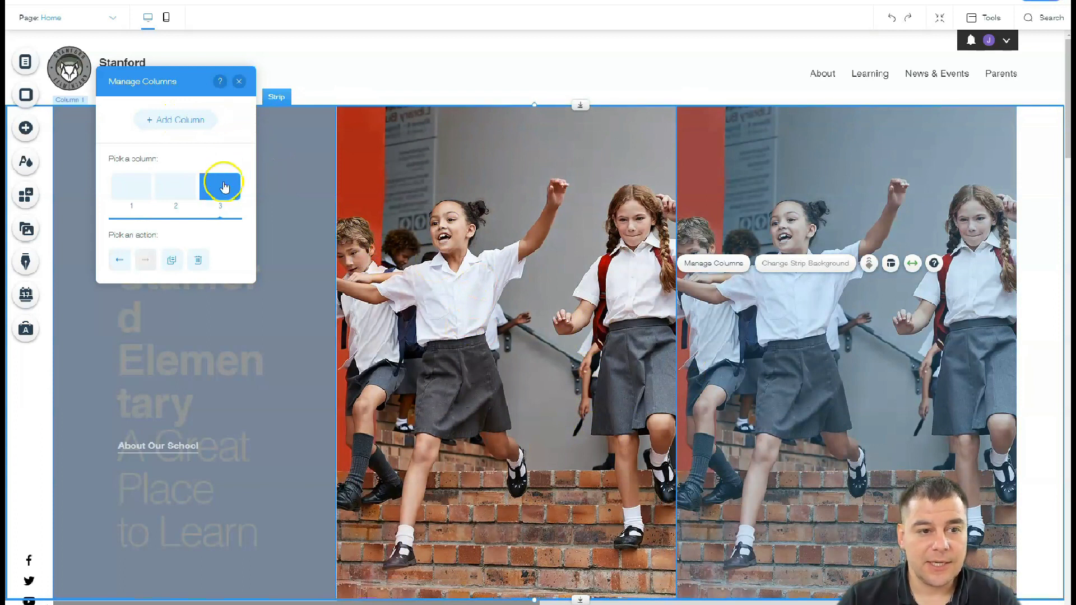
left_click(716, 207)
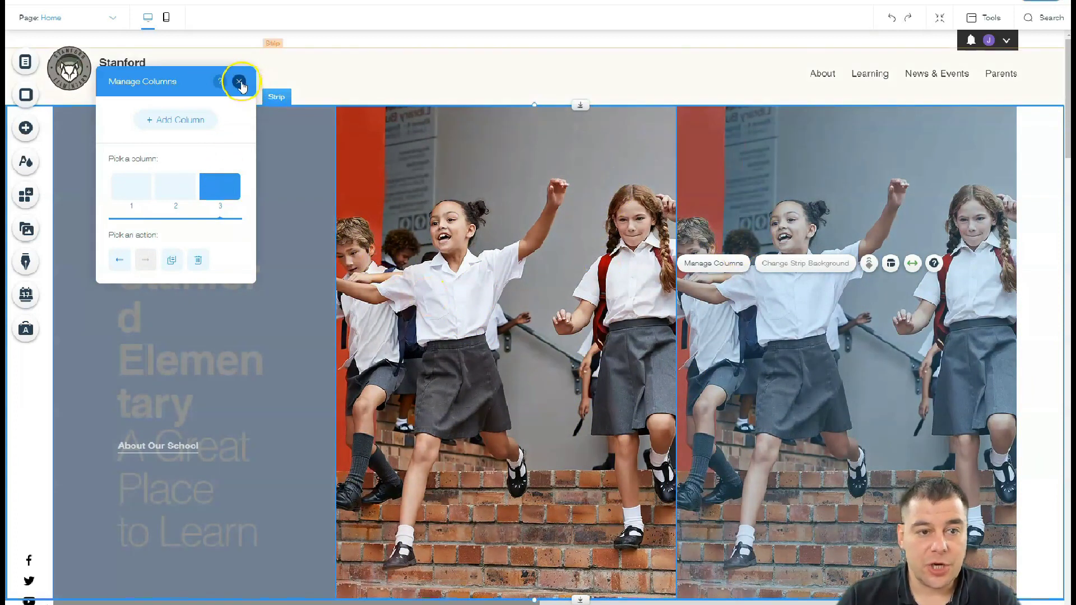
left_click(239, 81)
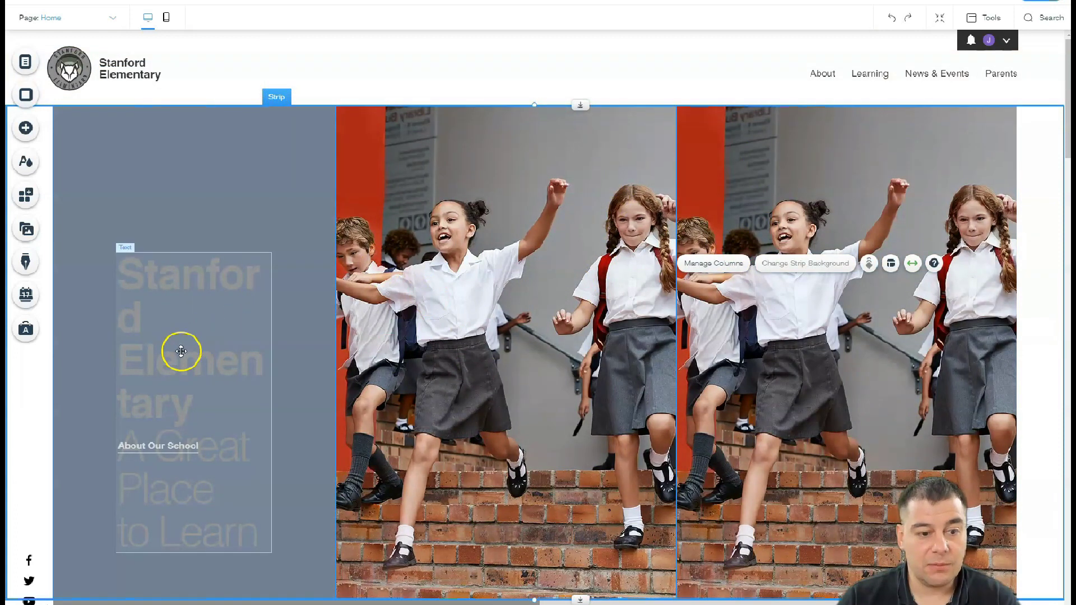
Drag the 'Stanford Elementary' heading to the top of column 1, then select column 2
left_click_drag(349, 309, 185, 234)
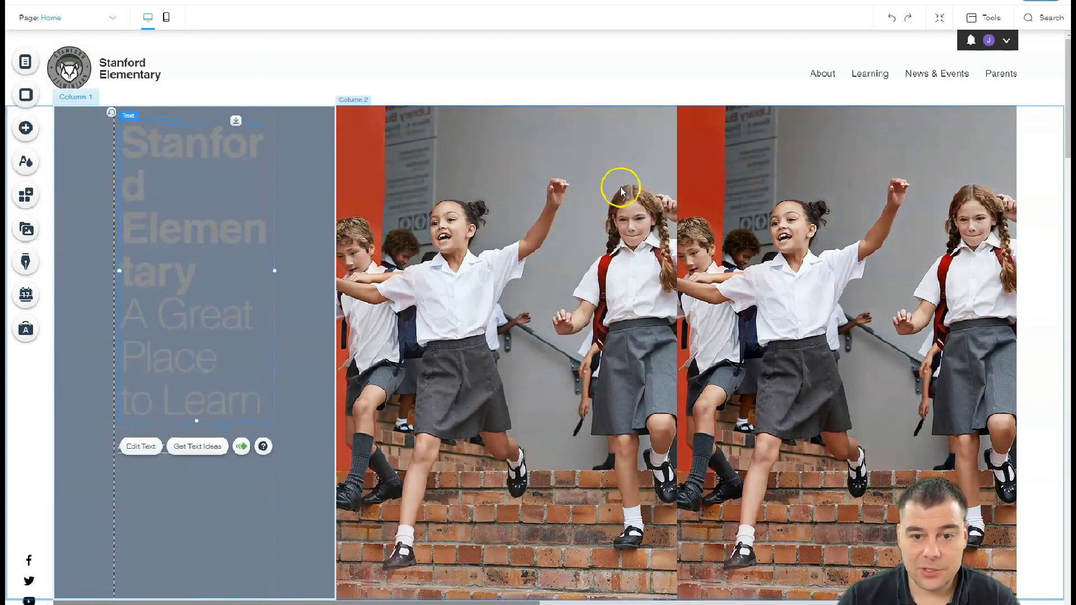
left_click(416, 179)
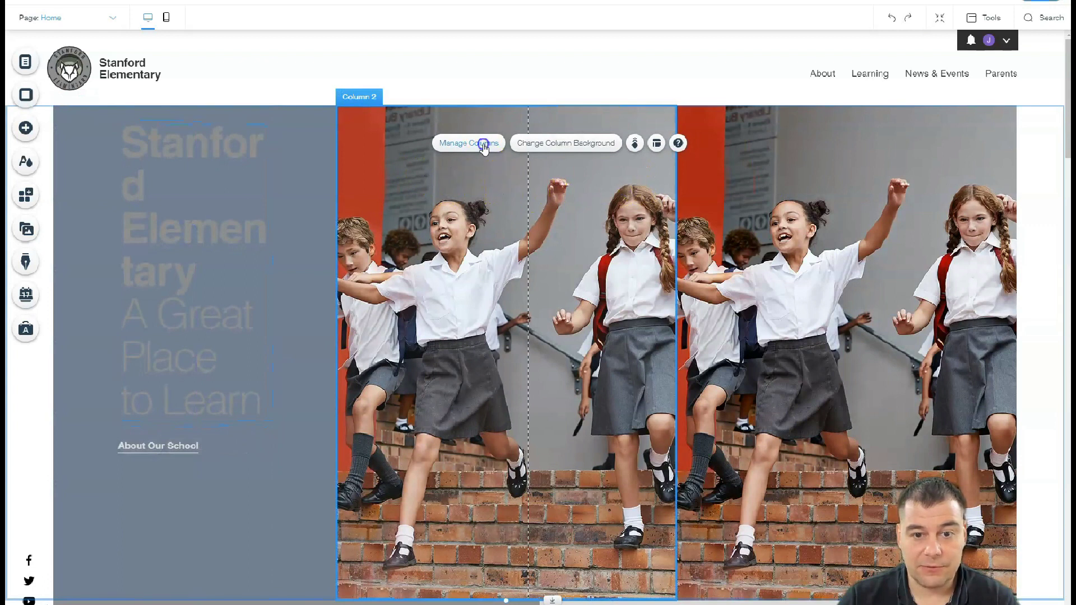
Delete column 3 from the hero strip in Manage Columns
left_click(484, 144)
left_click(229, 186)
left_click(195, 265)
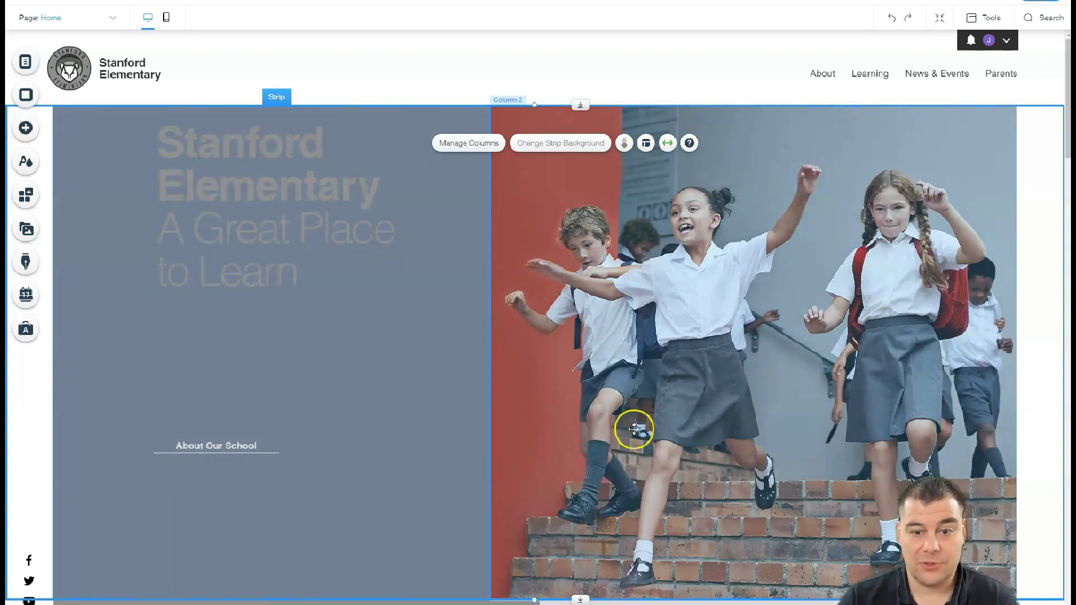
Check the remaining photo and text columns, then scroll down to Safety First
left_click(550, 468)
left_click(401, 378)
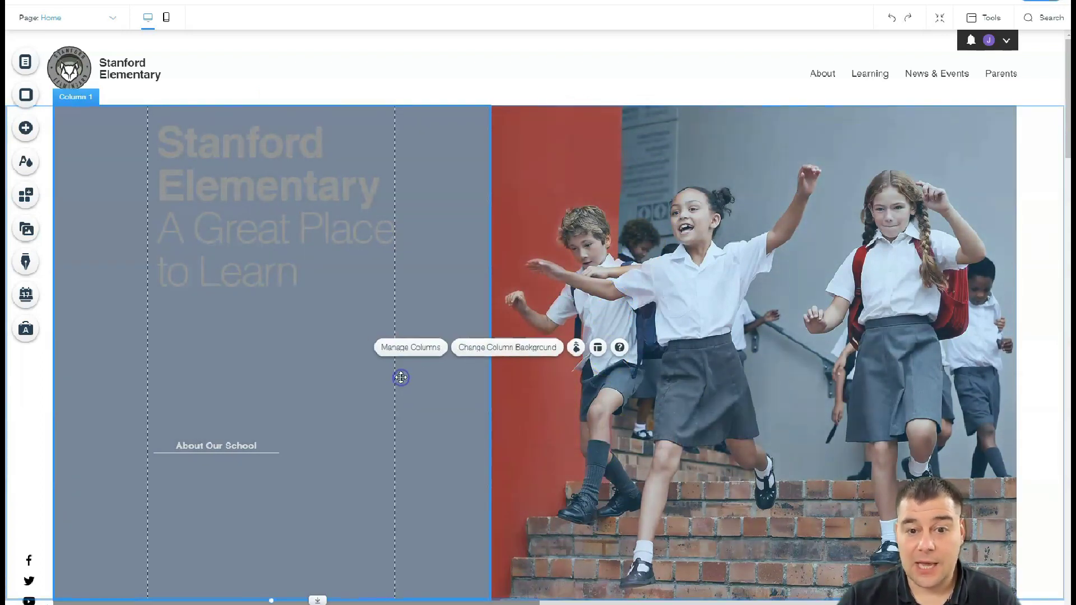
scroll(469, 364, "down", 5)
scroll(470, 364, "up", 4)
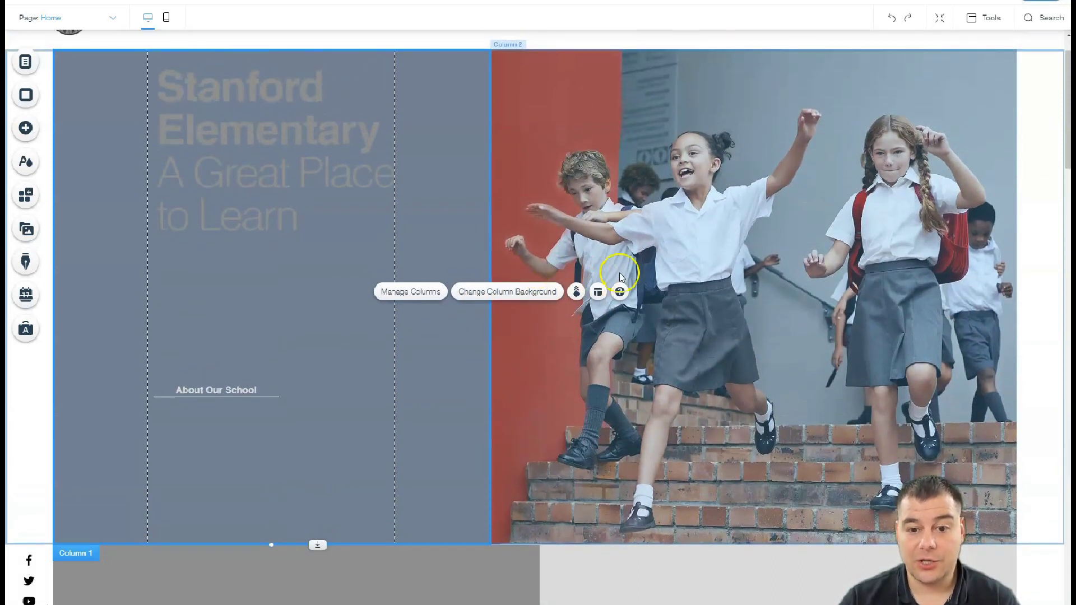
left_click(666, 177)
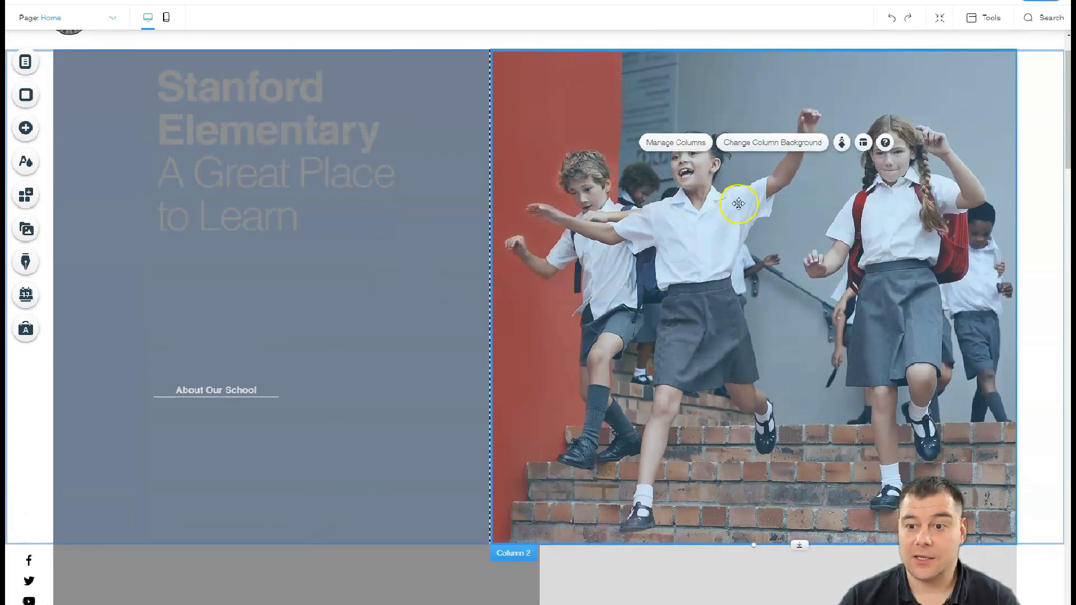
scroll(560, 263, "down", 5)
scroll(504, 337, "down", 3)
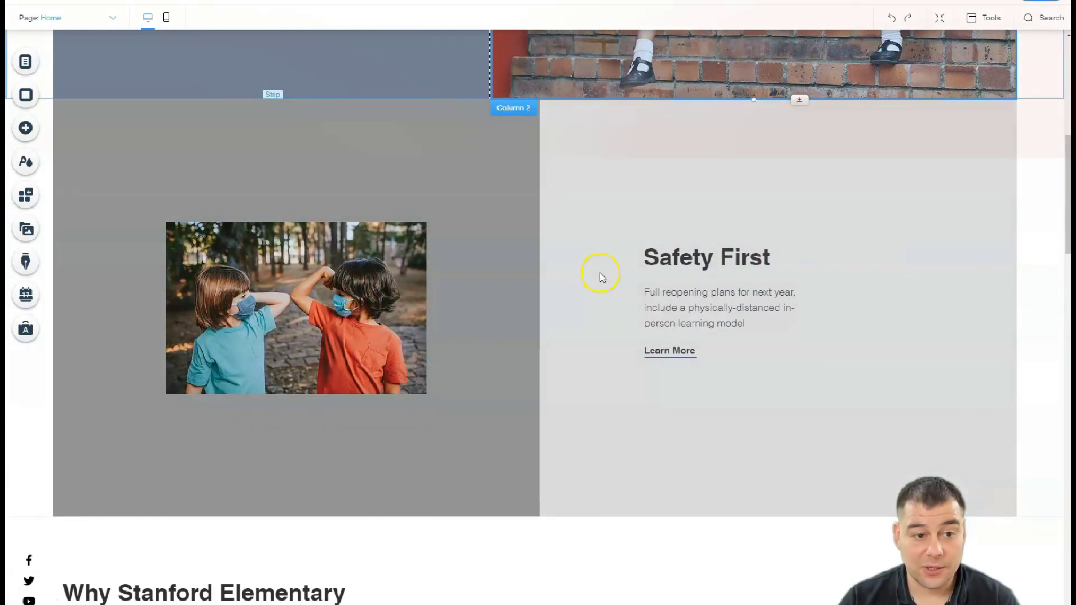
scroll(575, 282, "down", 3)
scroll(577, 284, "up", 2)
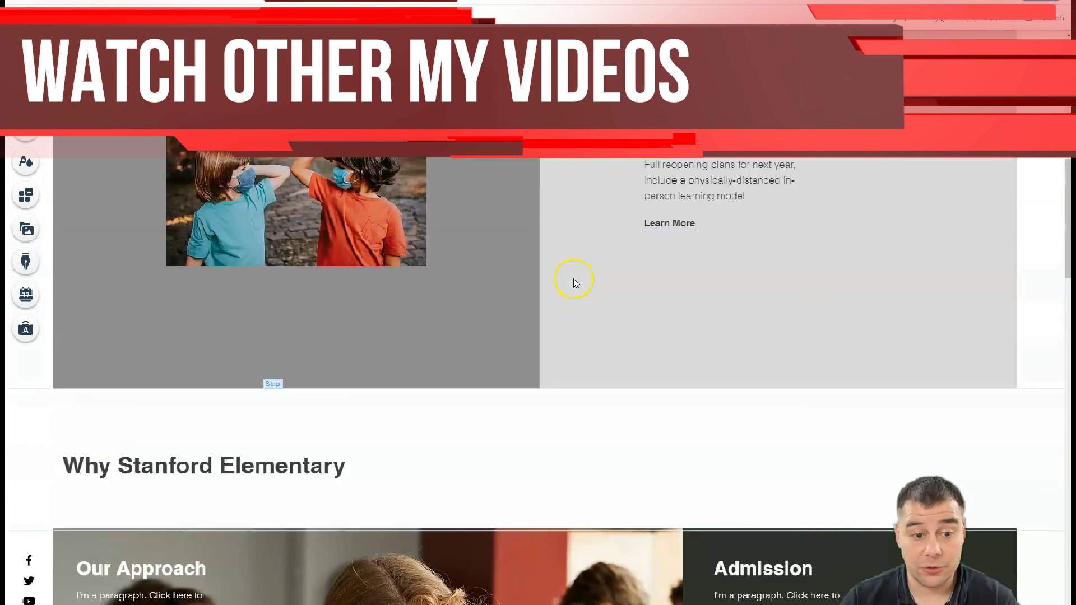
Browse the Contact, Welcome, Services, Team and Testimonials strips, then add the blank Classic strip
left_click(25, 137)
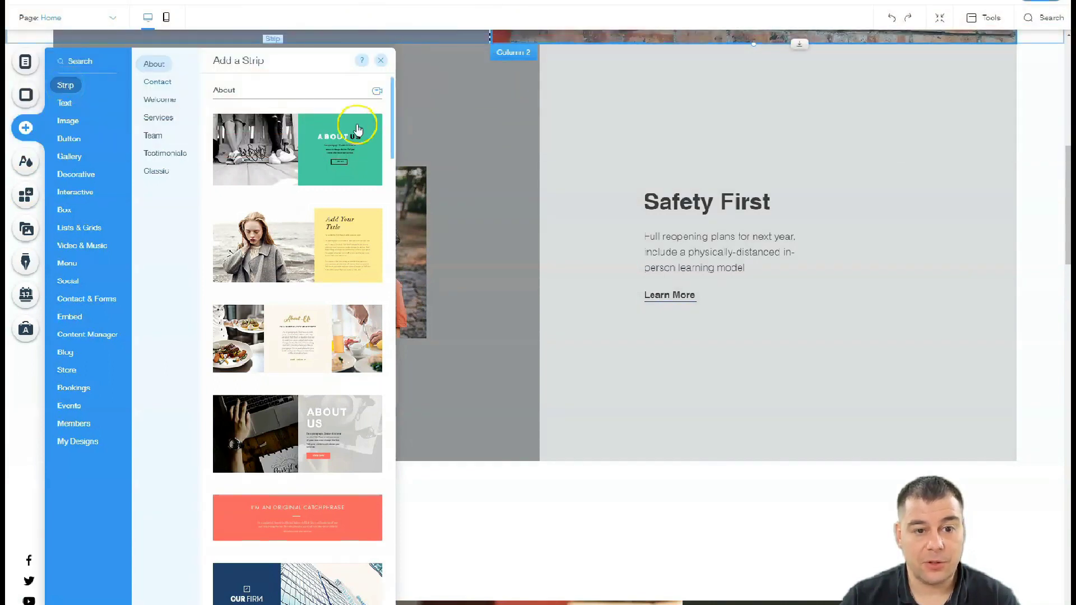
left_click(159, 82)
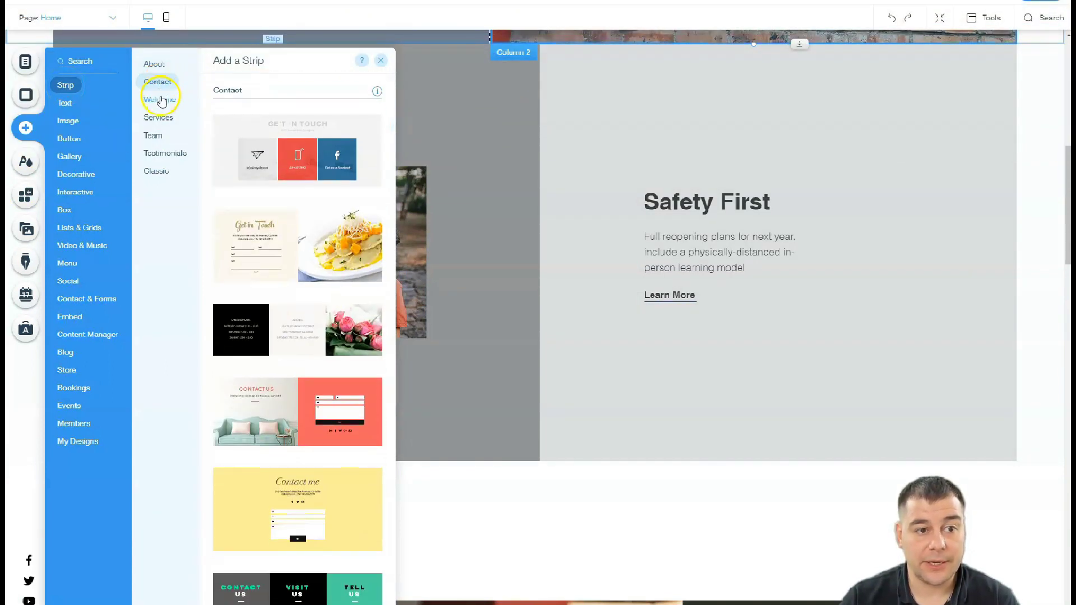
left_click(161, 99)
left_click(158, 117)
left_click(151, 137)
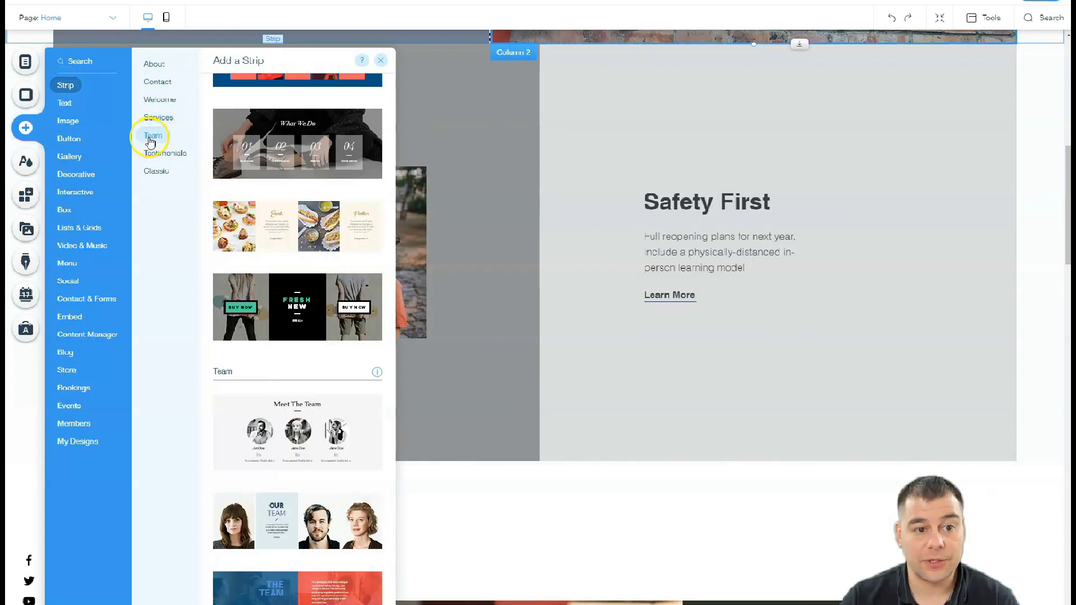
left_click(151, 153)
left_click(154, 171)
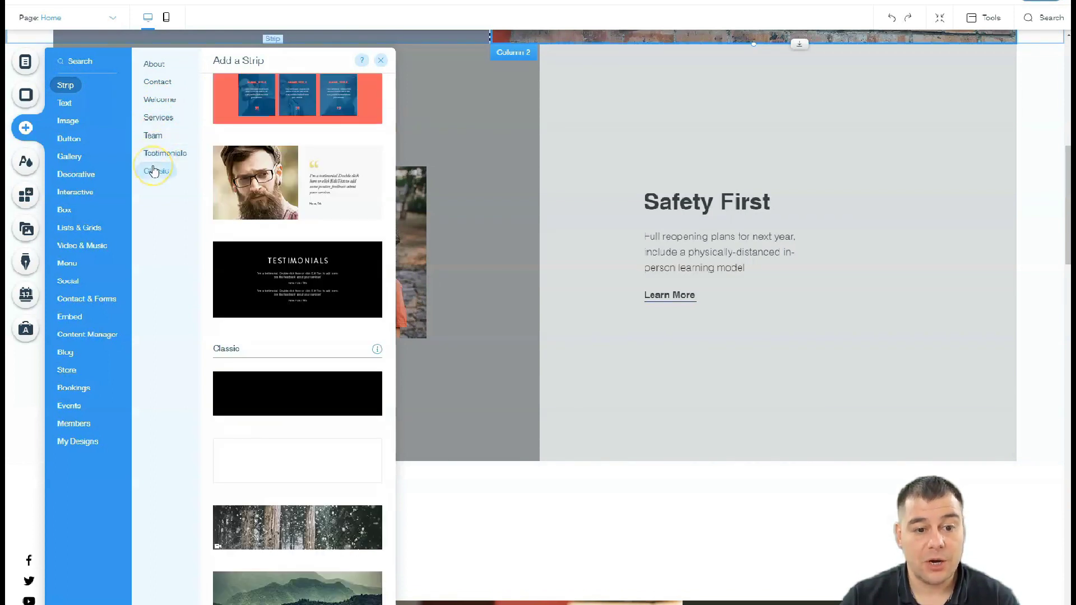
left_click(275, 462)
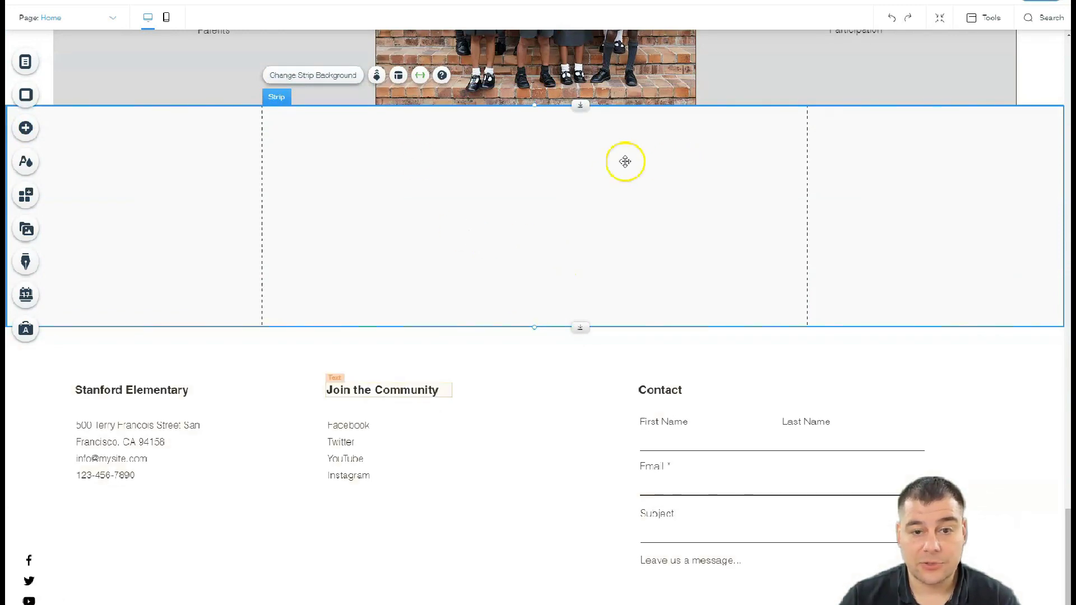
Add a 'HUGE TITLE' heading to the new strip
left_click(27, 130)
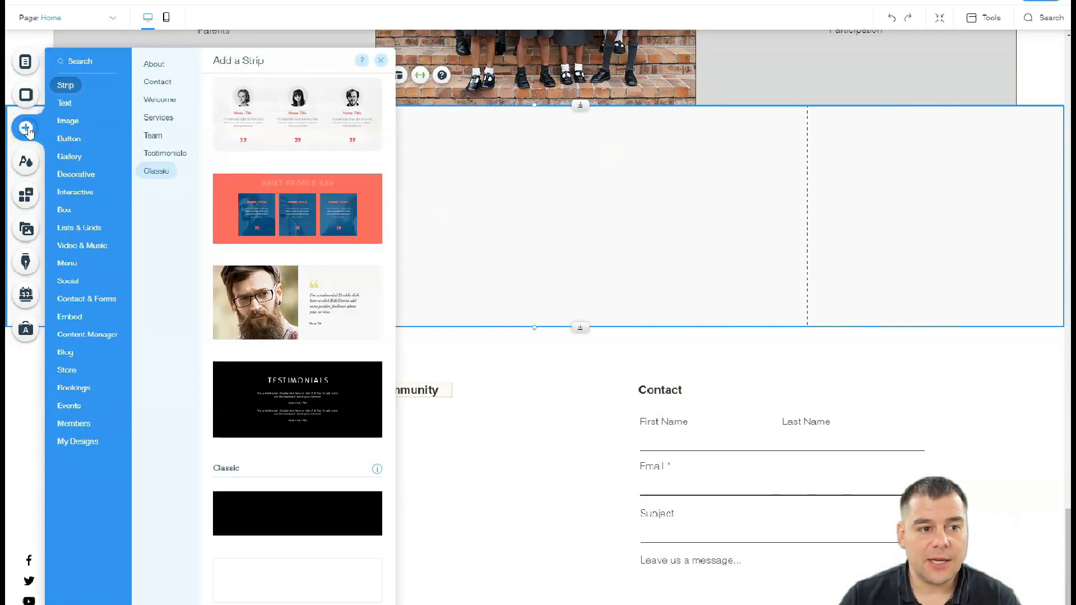
left_click(65, 107)
left_click(245, 446)
left_click_drag(377, 509, 586, 144)
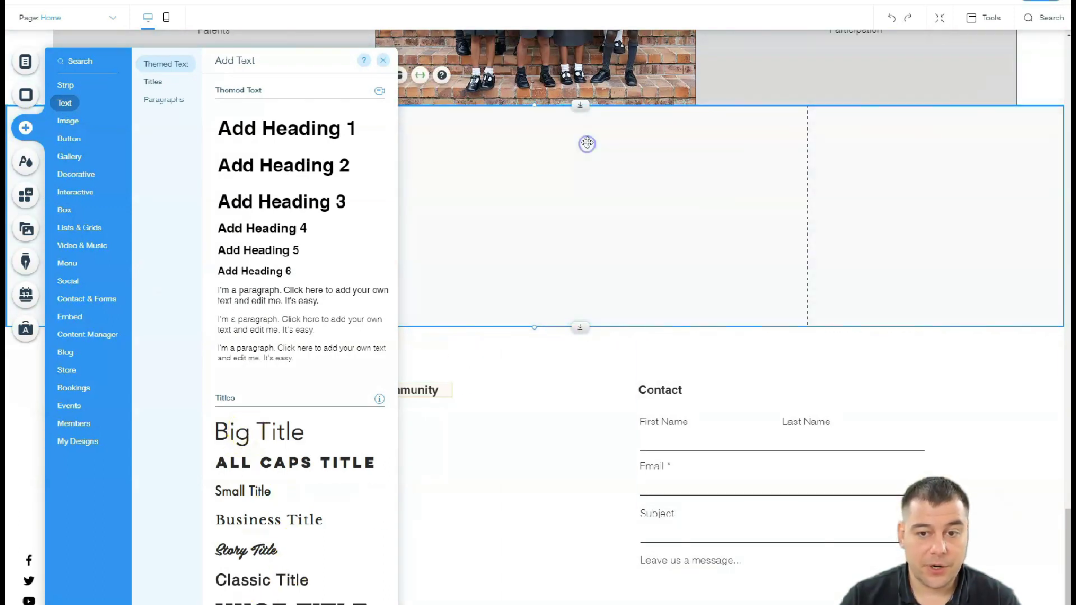
Place a dark hexagon shape in the strip and shrink it
left_click(26, 129)
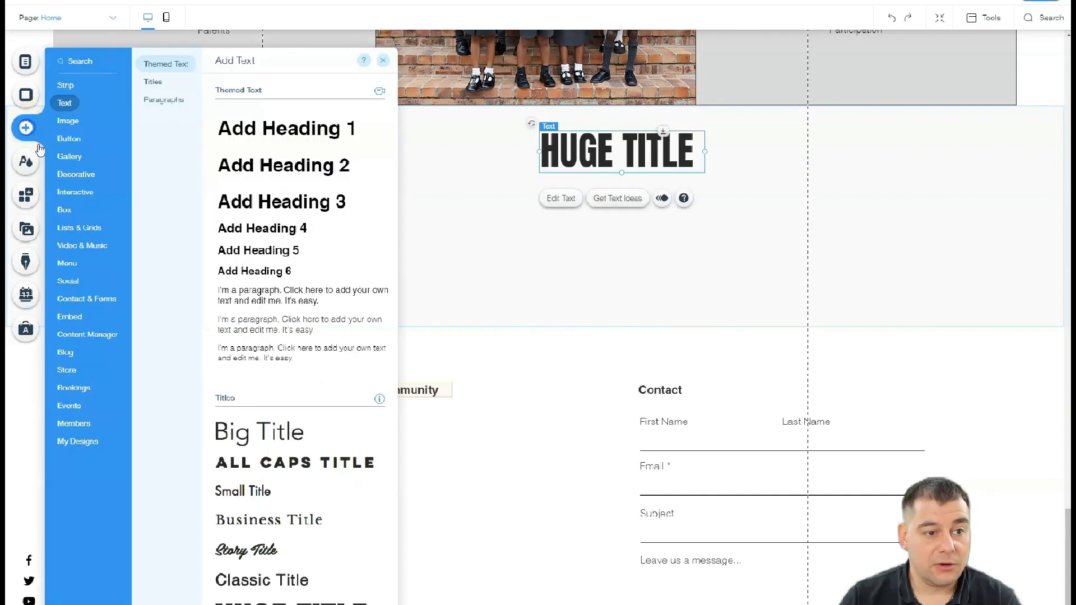
left_click(70, 175)
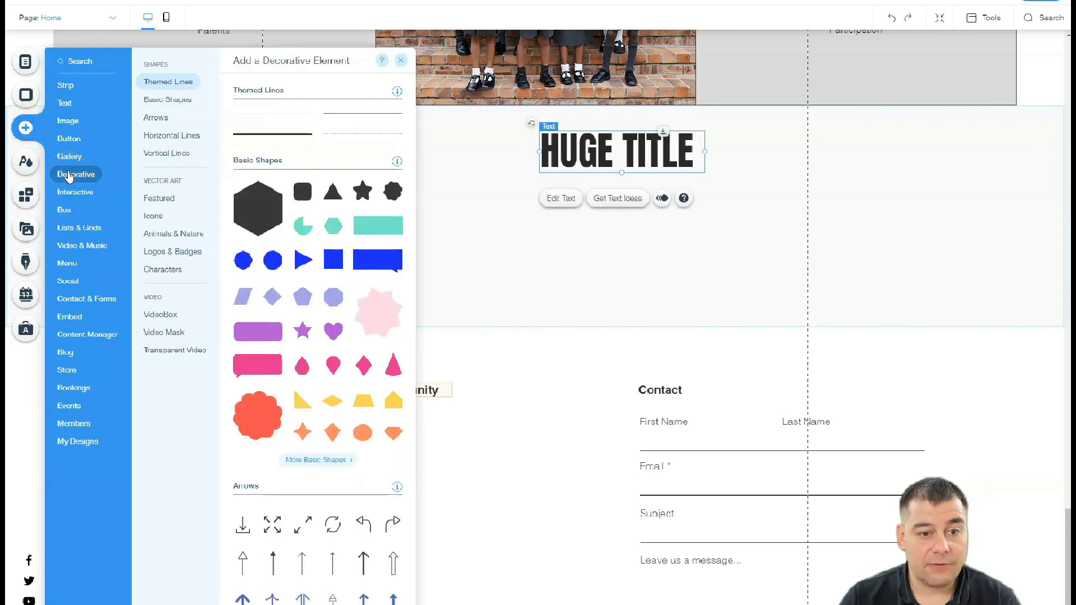
left_click_drag(258, 207, 512, 250)
left_click_drag(579, 320, 538, 240)
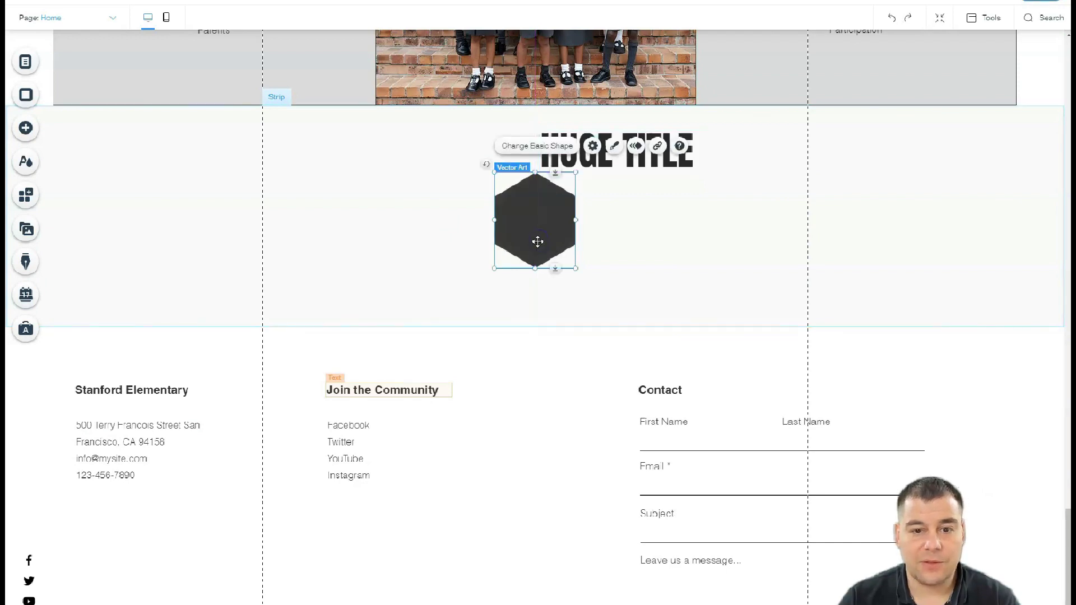
left_click(29, 131)
left_click(78, 192)
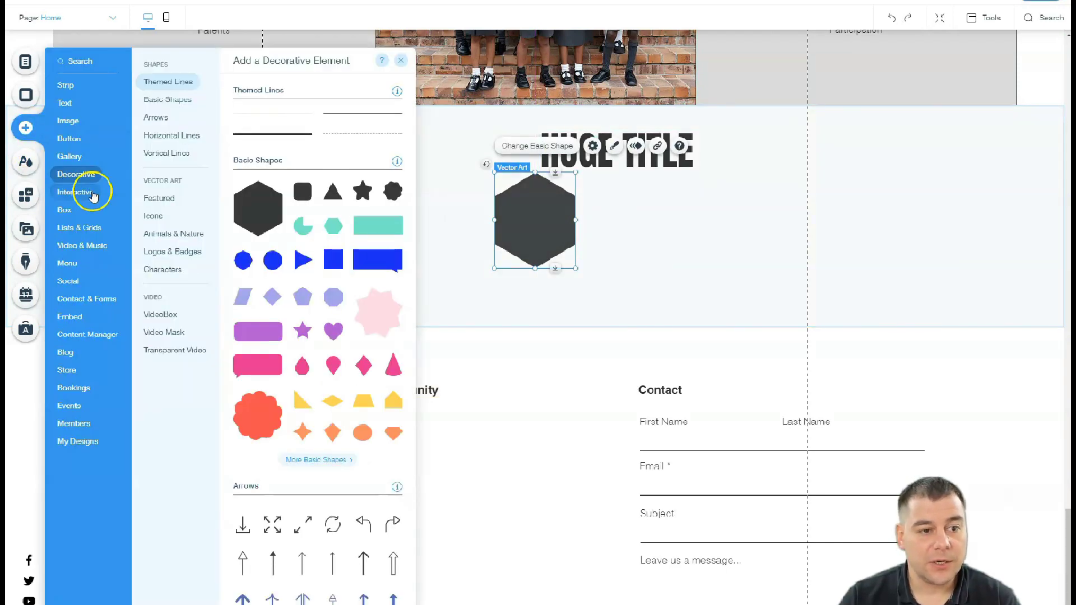
Add a container box, resize it to 293 by 194 at the strip's top left, and colour it grey
left_click(71, 212)
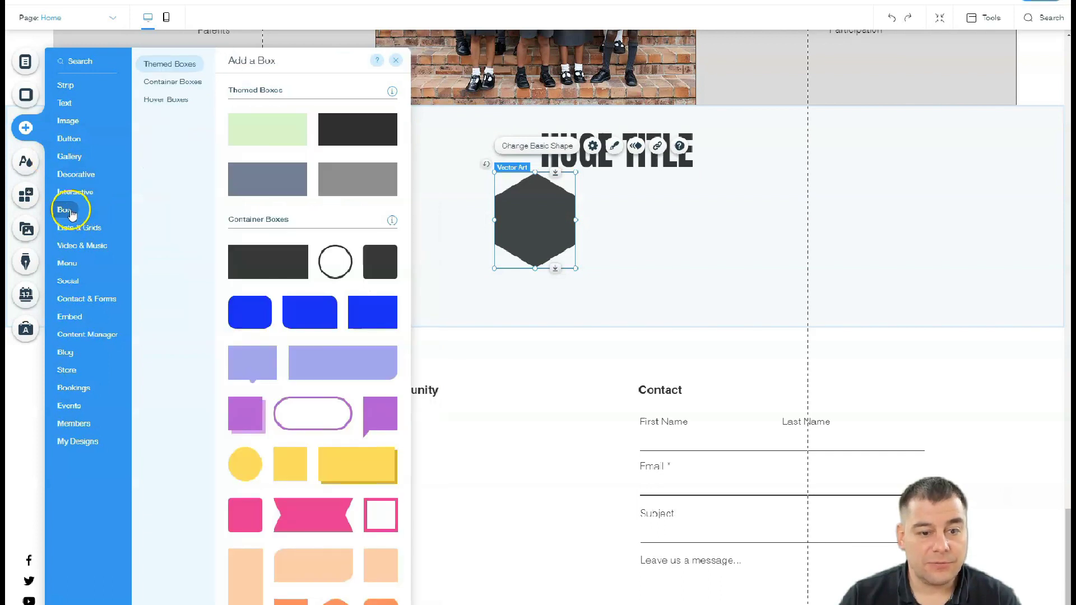
left_click_drag(389, 316, 704, 238)
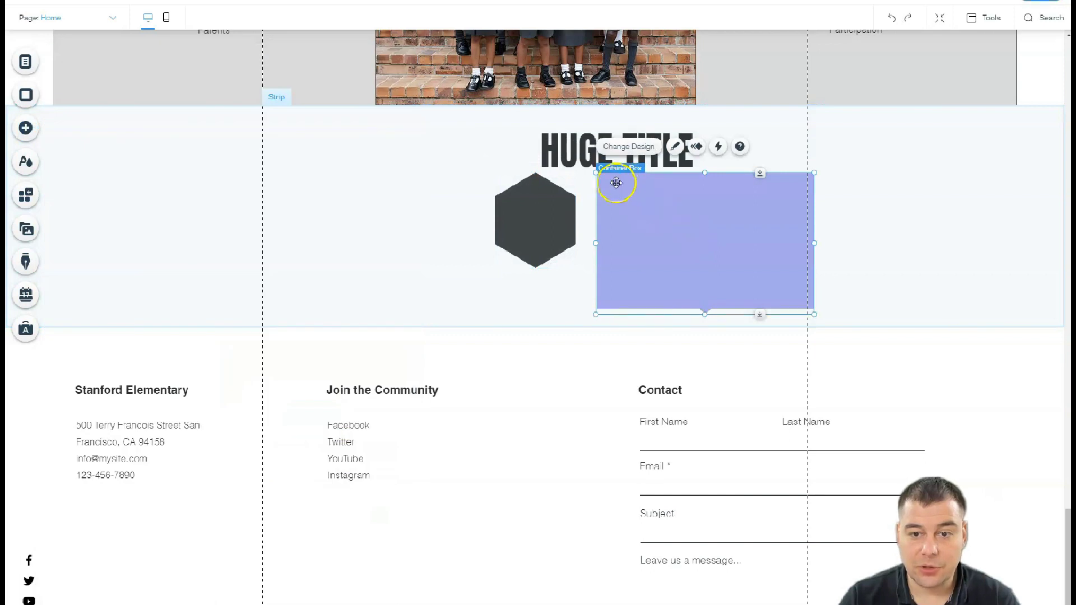
left_click_drag(596, 173, 652, 208)
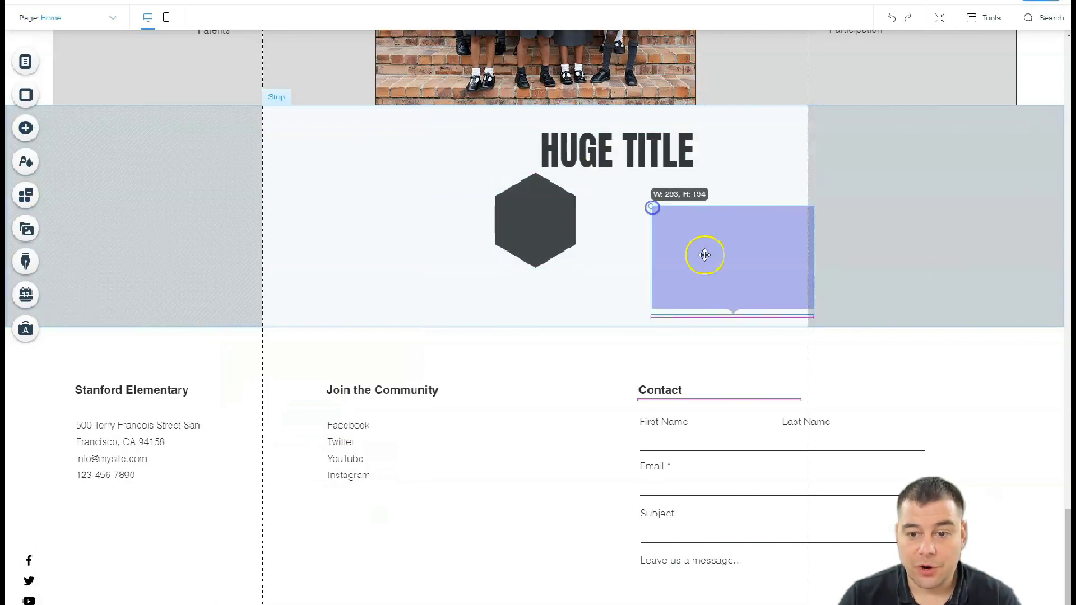
left_click_drag(734, 268, 363, 199)
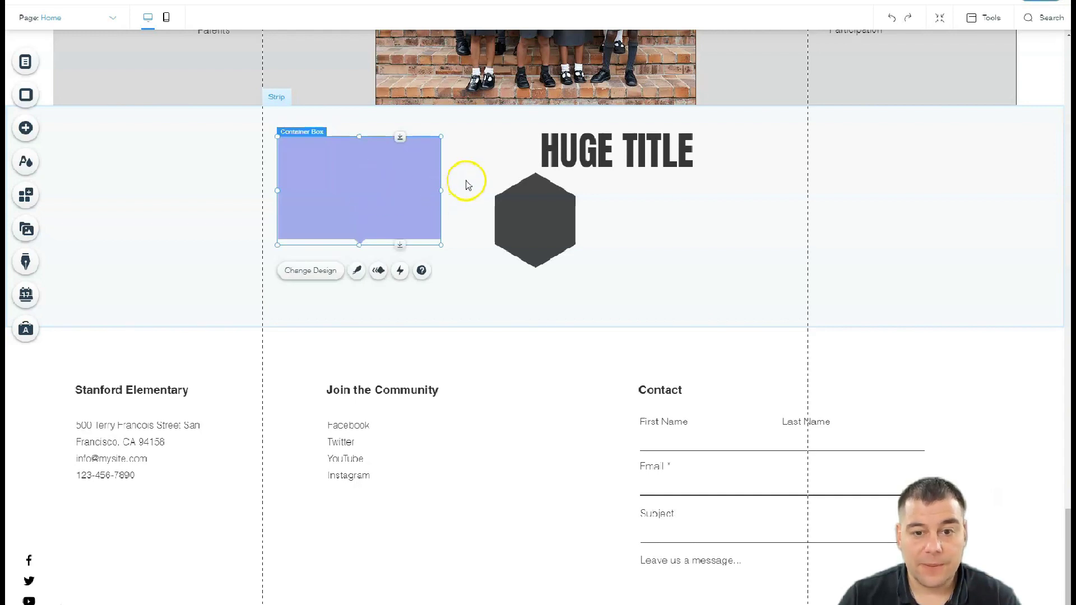
left_click(309, 271)
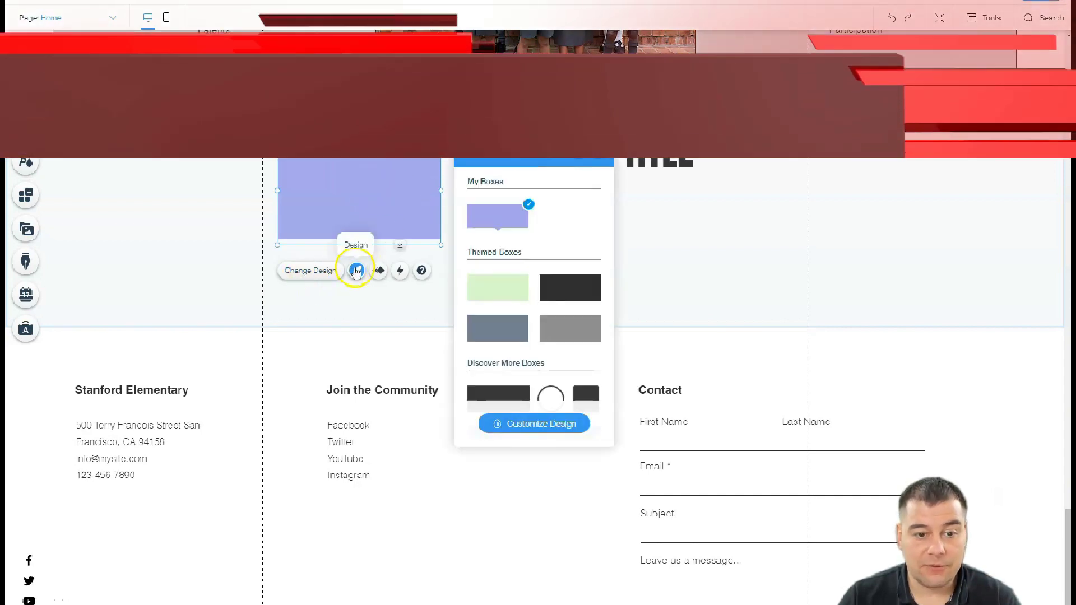
left_click(499, 287)
left_click(577, 296)
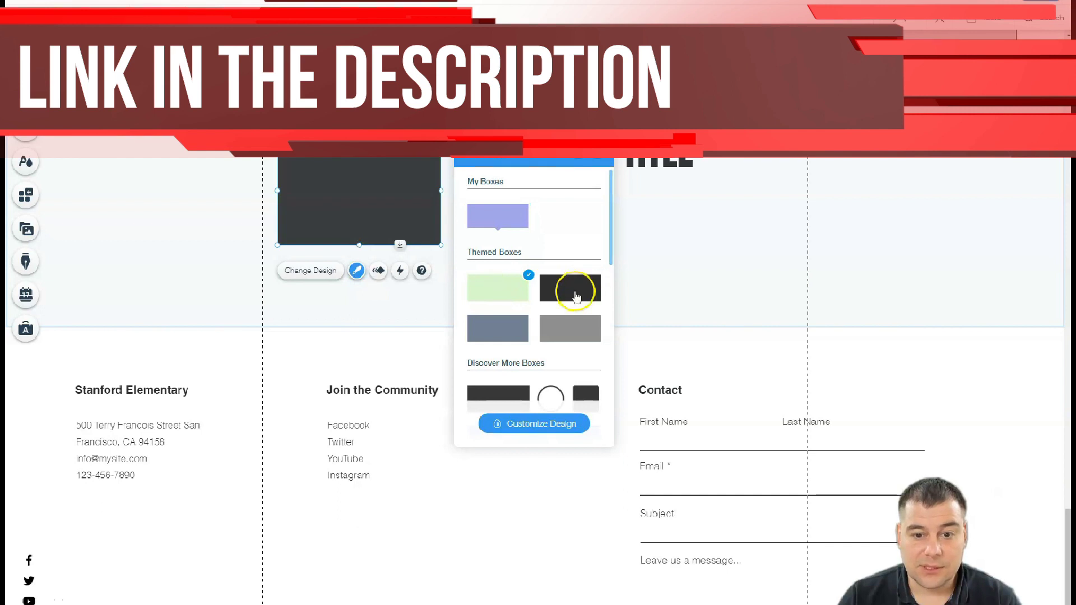
left_click(579, 333)
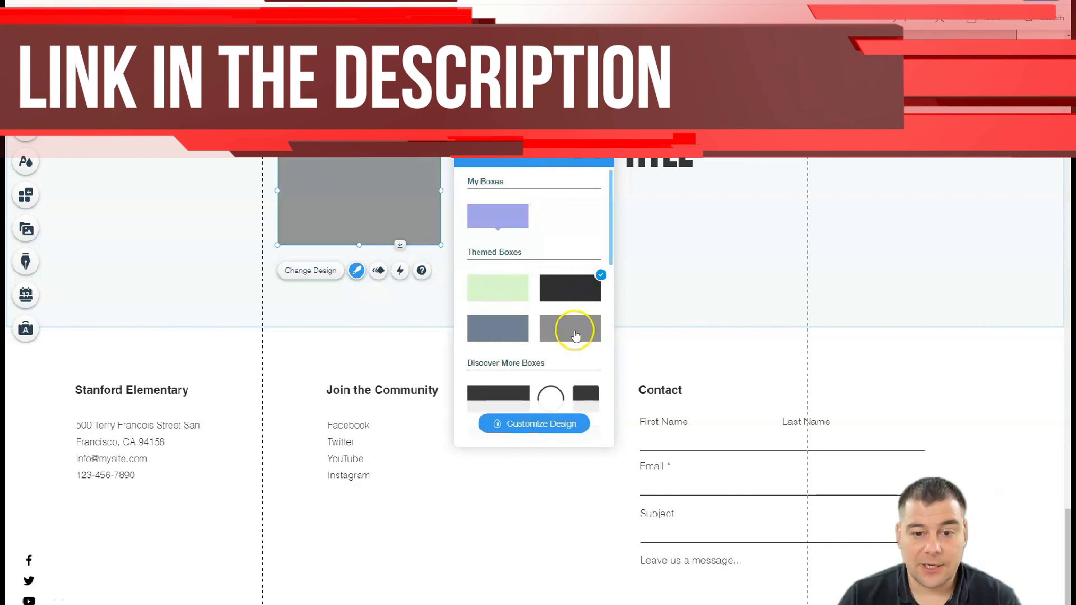
left_click(726, 242)
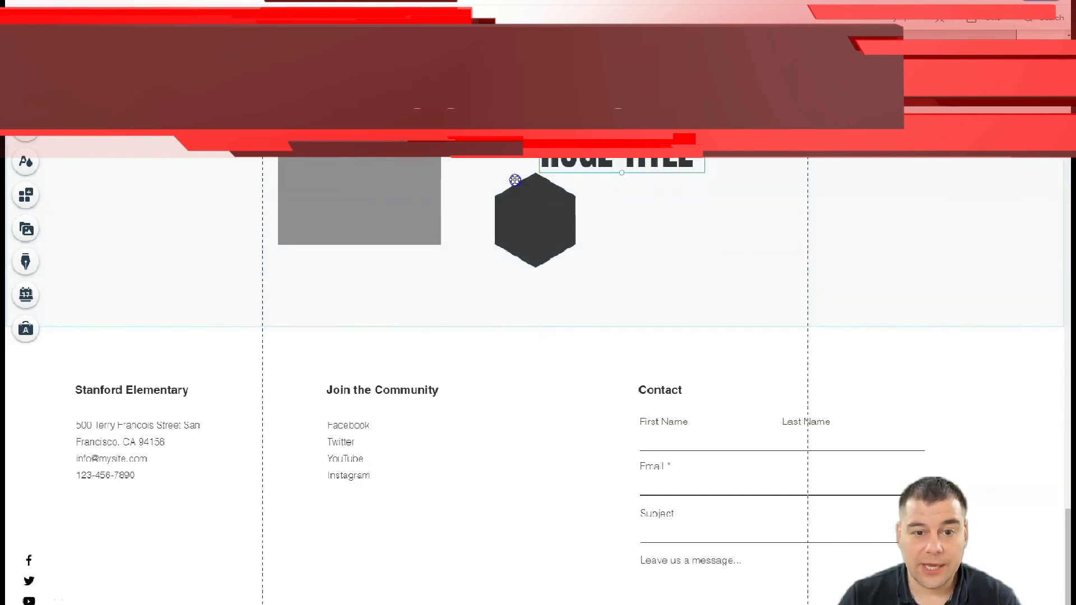
Move the HUGE TITLE text into the box and set its font size to about 72
left_click_drag(644, 170, 468, 181)
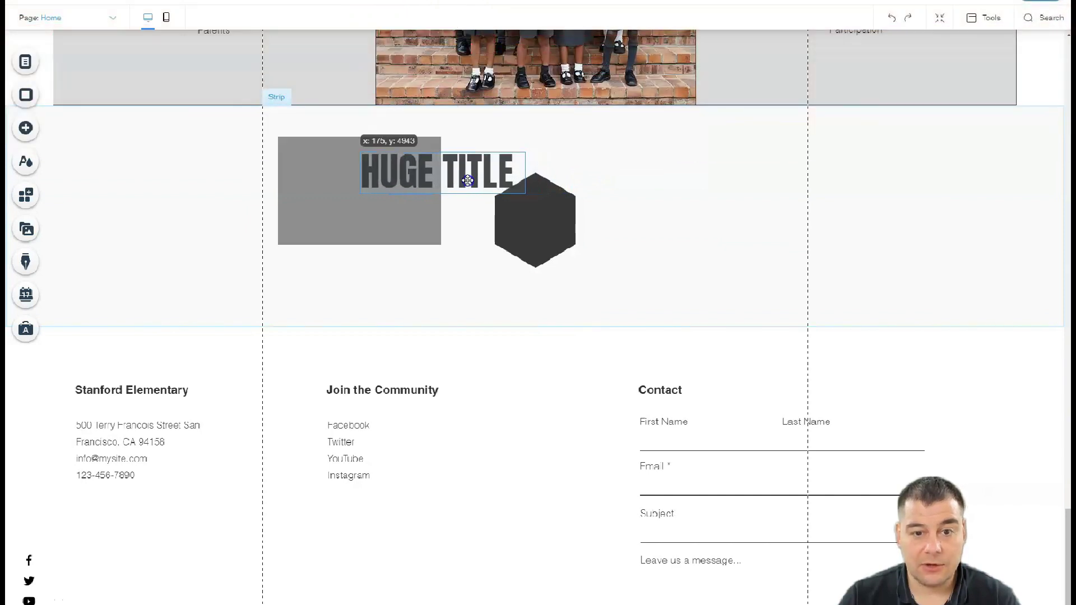
left_click(535, 244)
left_click(482, 174)
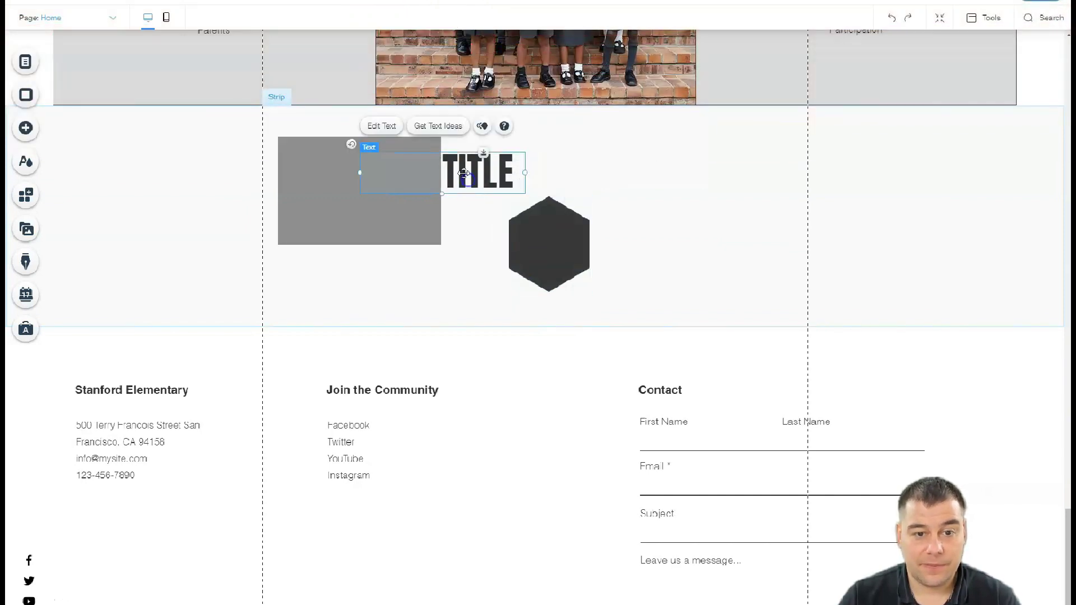
left_click(383, 126)
left_click_drag(589, 310, 591, 310)
left_click(681, 168)
left_click_drag(422, 179, 351, 173)
right_click(482, 178)
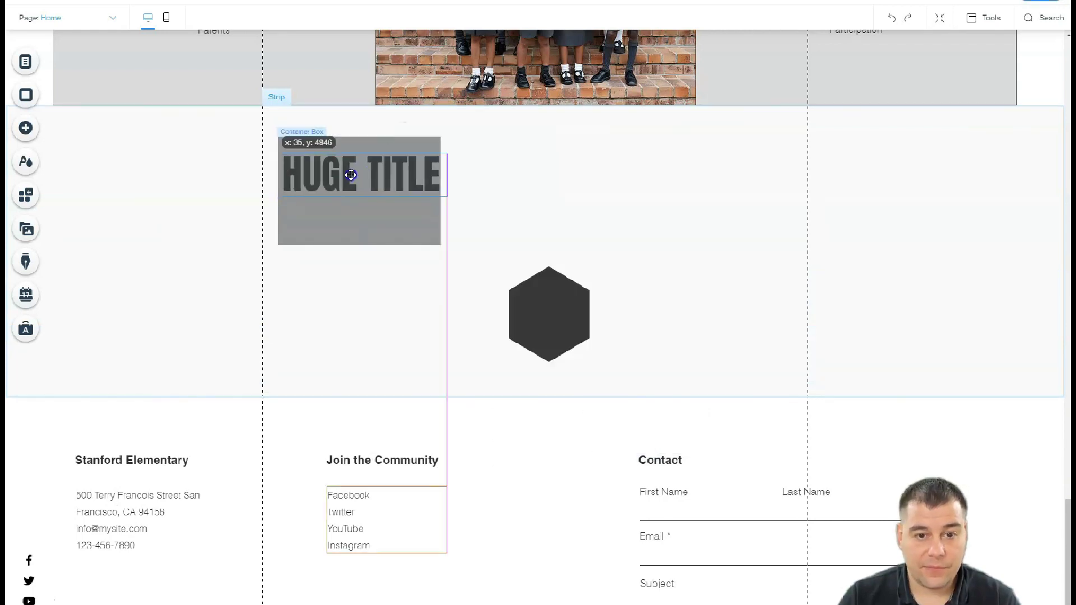
left_click(350, 173)
Lower the grey box's background opacity to about 40%
left_click(357, 270)
left_click(533, 422)
left_click_drag(525, 292, 514, 292)
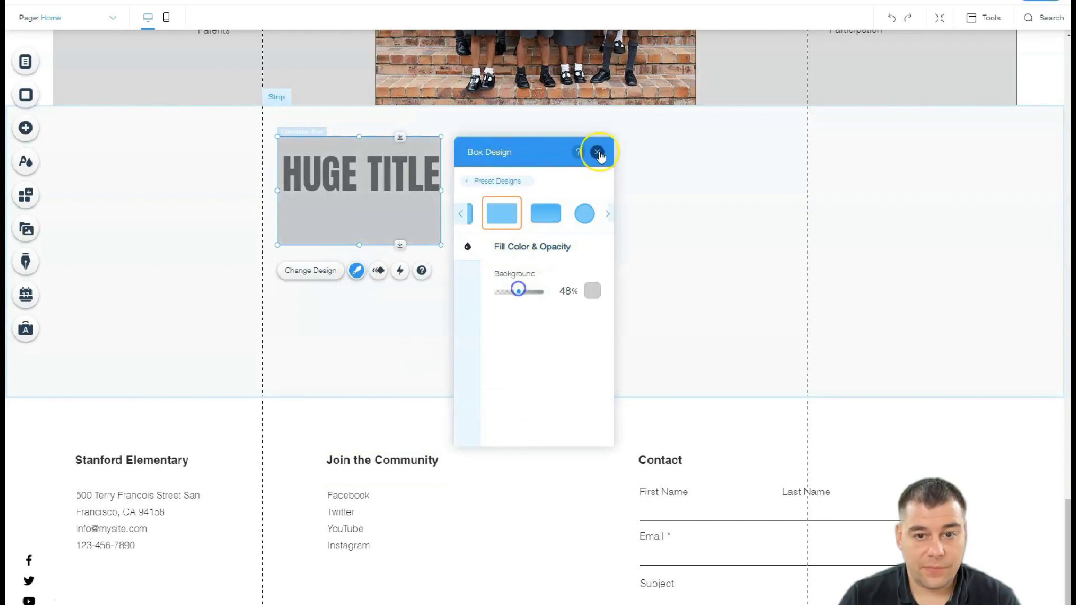
left_click(597, 151)
left_click(639, 243)
Drop a themed 'Button' onto the strip, level with the HUGE TITLE box on its right
scroll(509, 251, "down", 1)
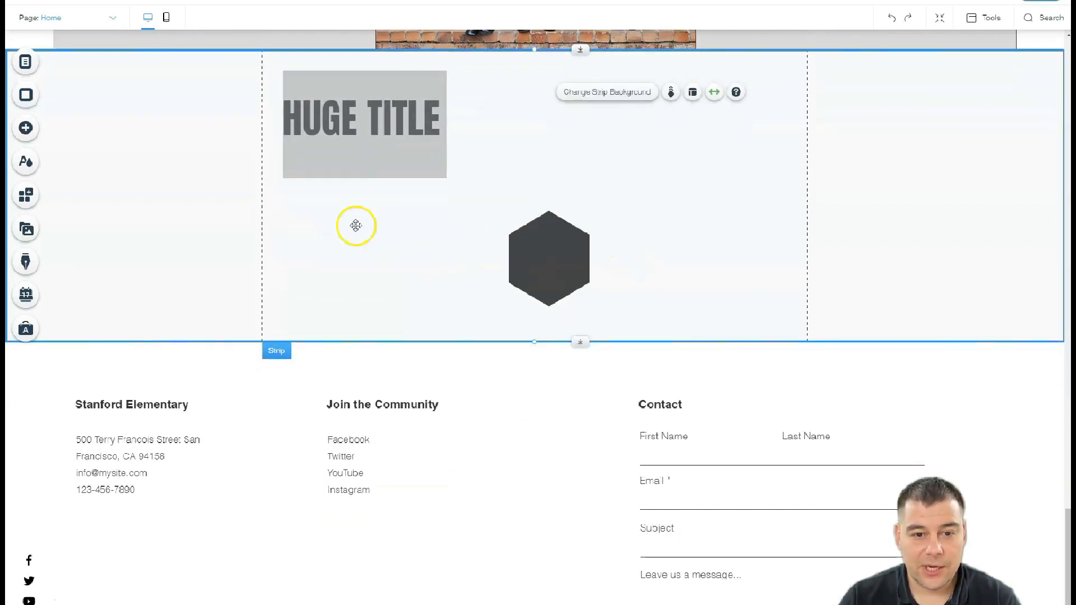
left_click(28, 132)
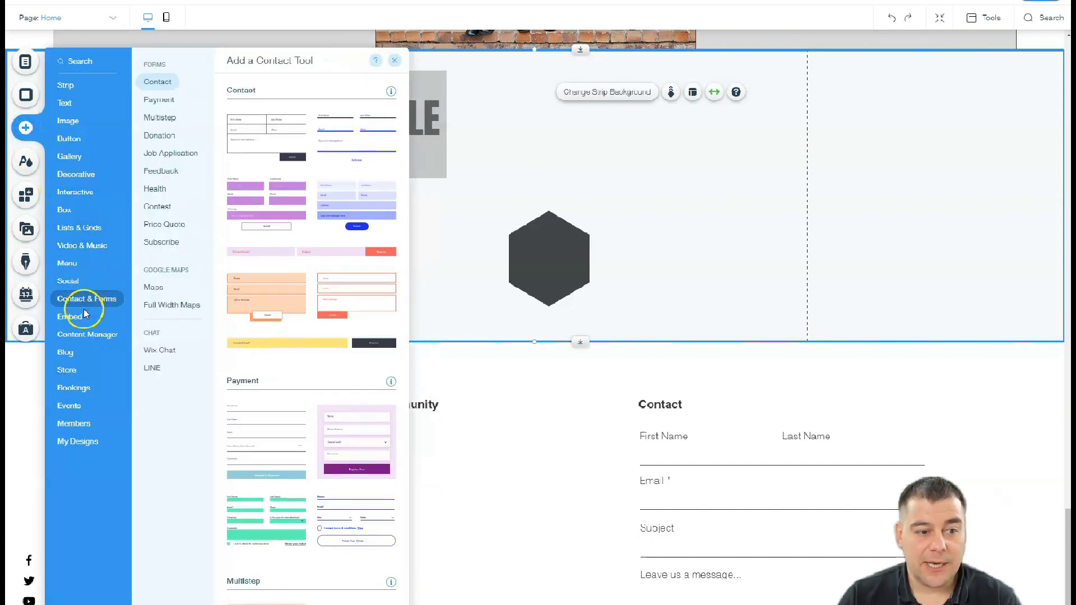
mouse_move(83, 324)
mouse_move(71, 302)
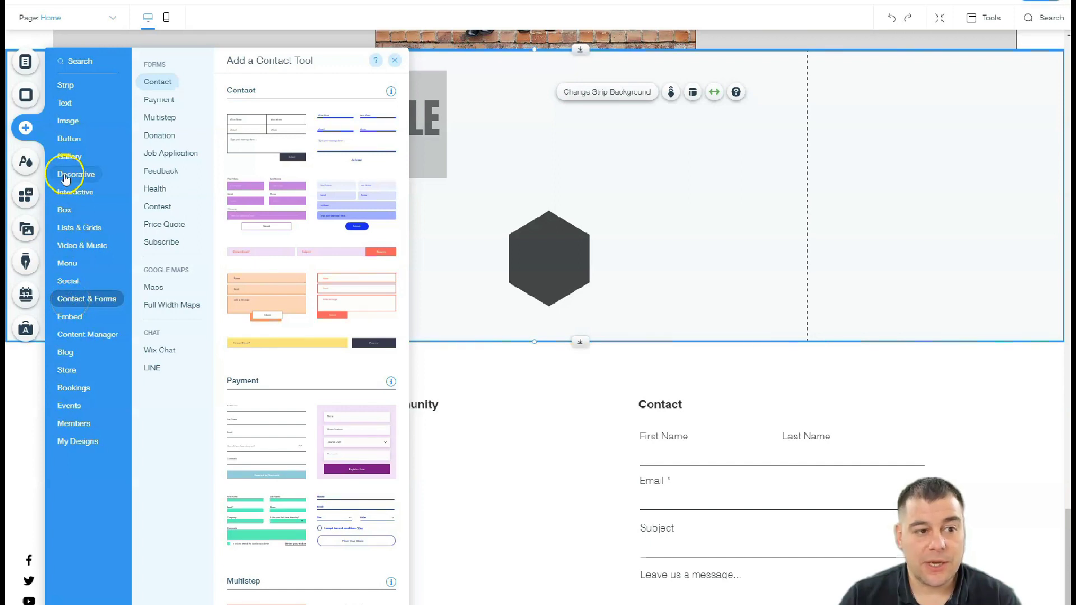
mouse_move(69, 140)
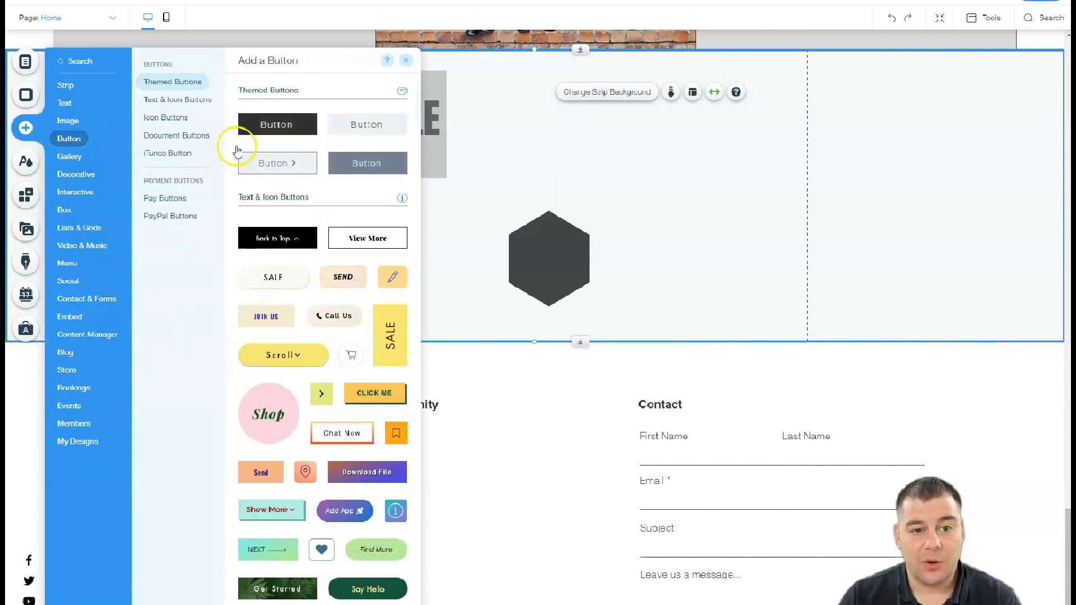
left_click_drag(355, 160, 783, 246)
left_click_drag(693, 177, 720, 148)
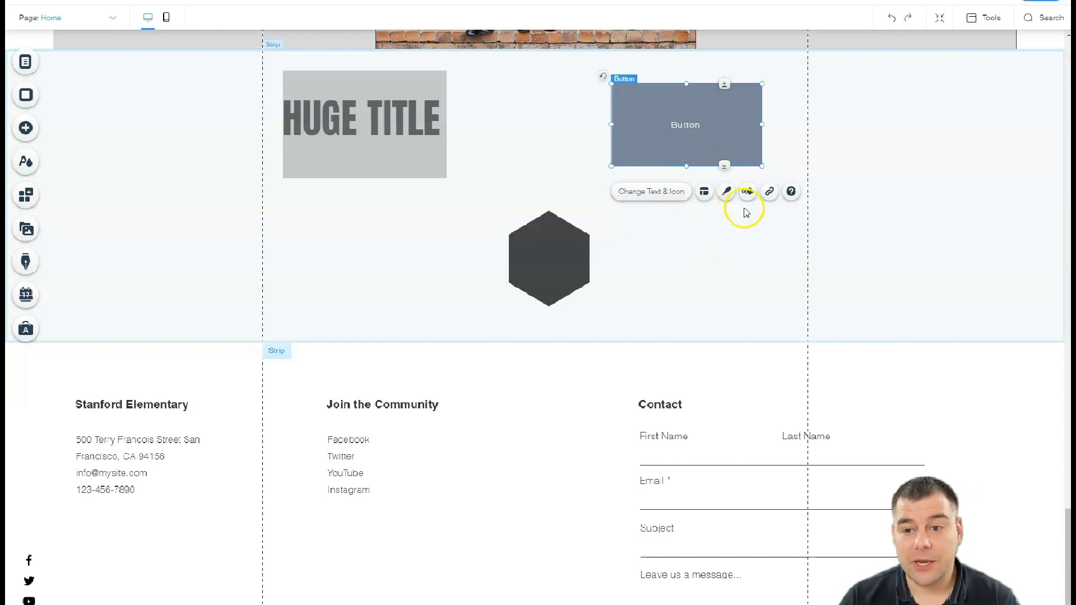
left_click(770, 193)
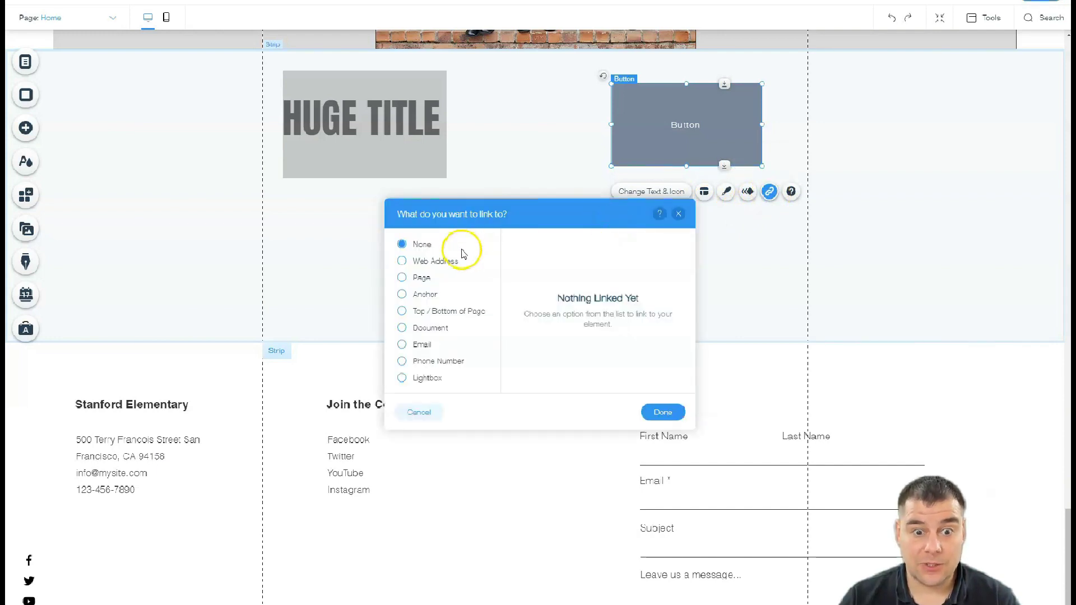
left_click(403, 344)
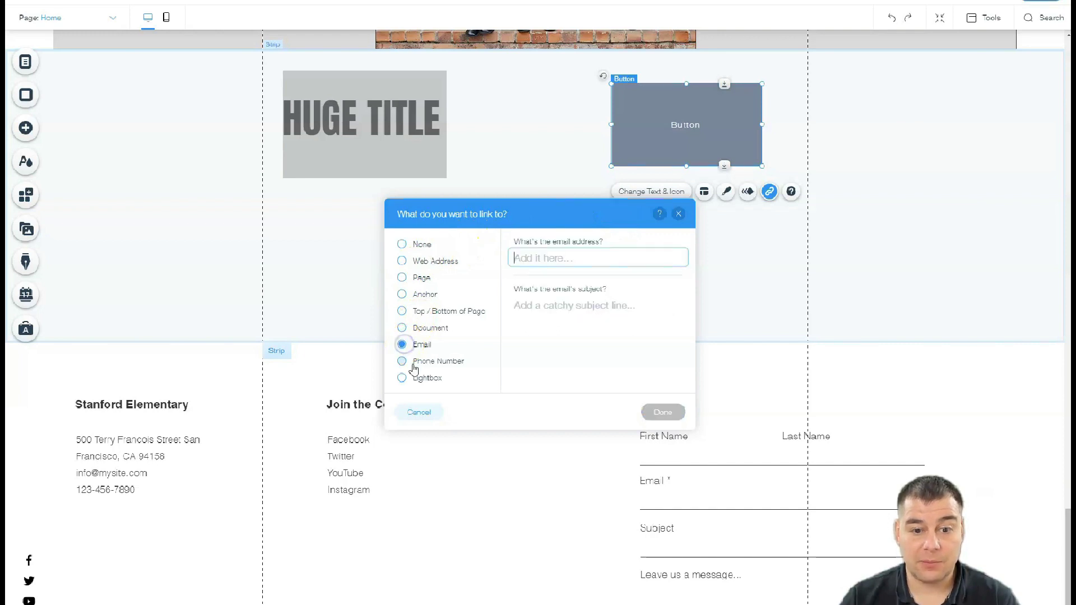
left_click(401, 362)
left_click(403, 345)
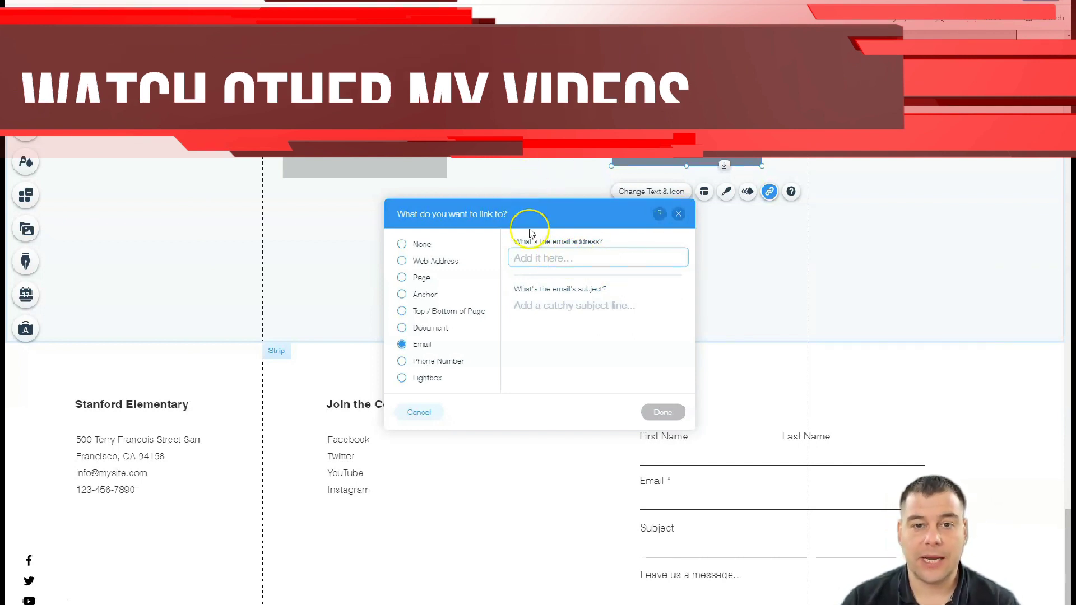
left_click(678, 215)
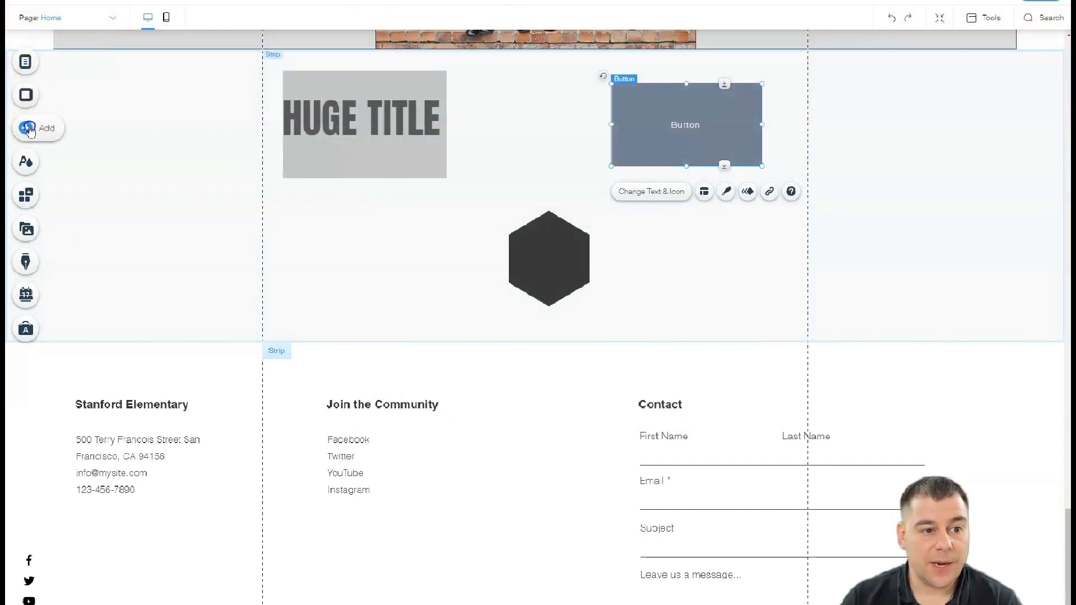
left_click(29, 130)
mouse_move(78, 301)
left_click_drag(266, 134, 913, 183)
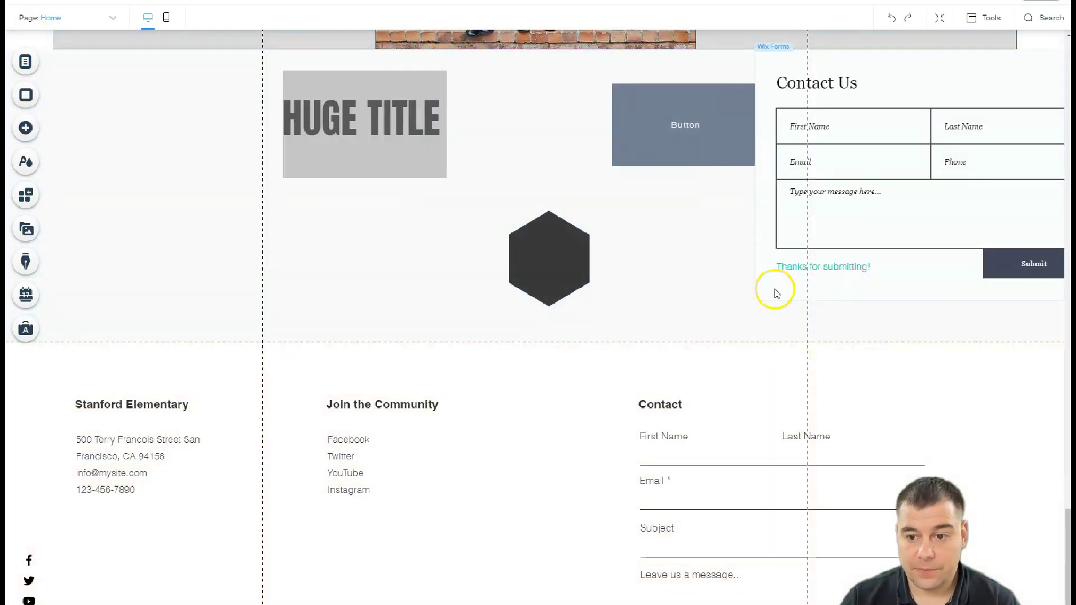
left_click(776, 292)
left_click_drag(867, 230, 531, 245)
left_click(424, 68)
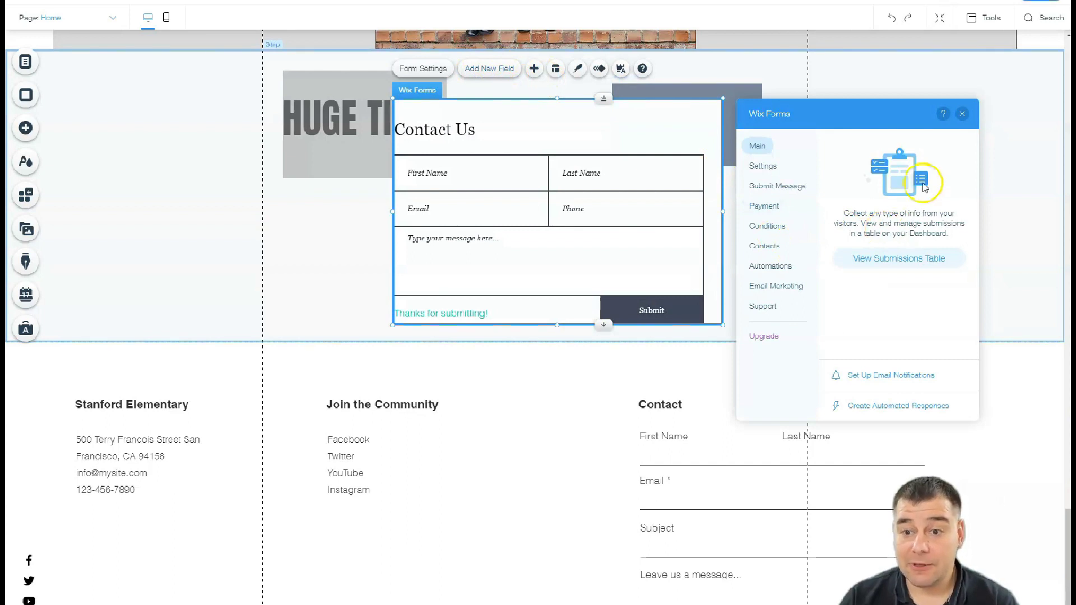
left_click(961, 115)
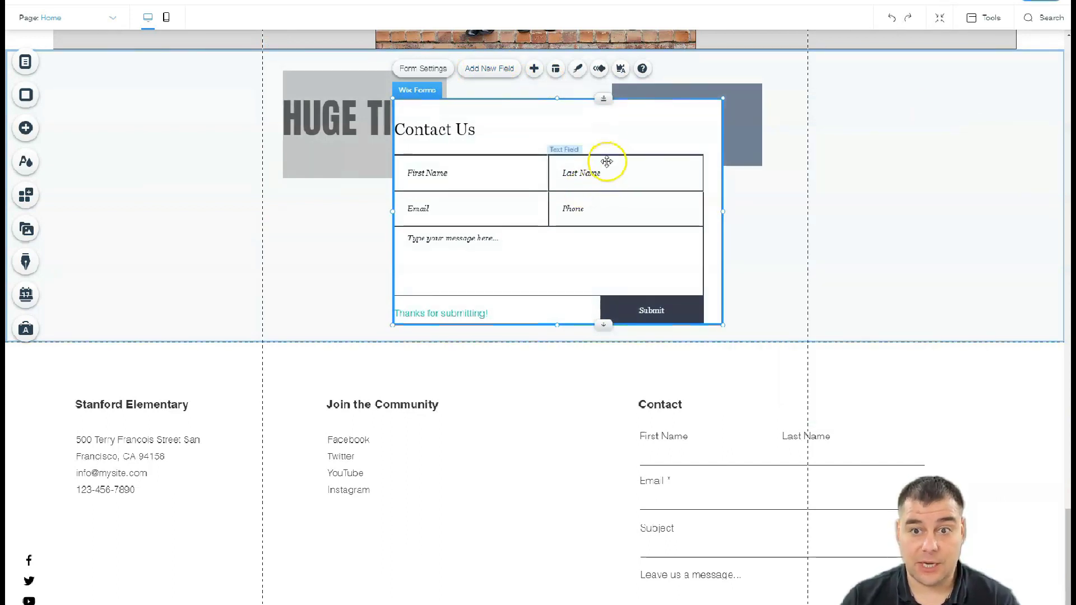
right_click(611, 123)
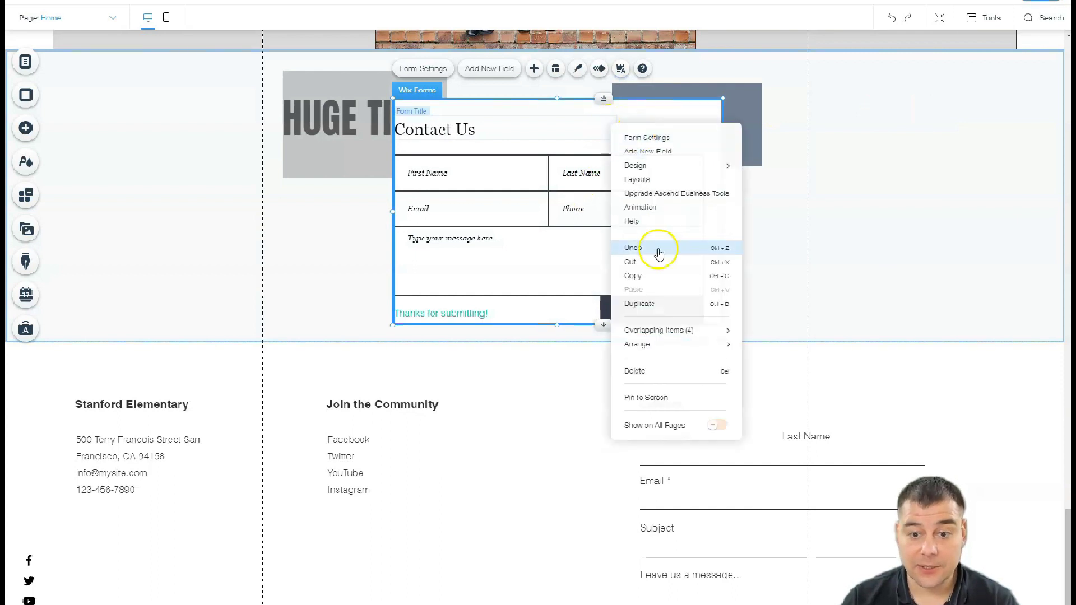
left_click(665, 371)
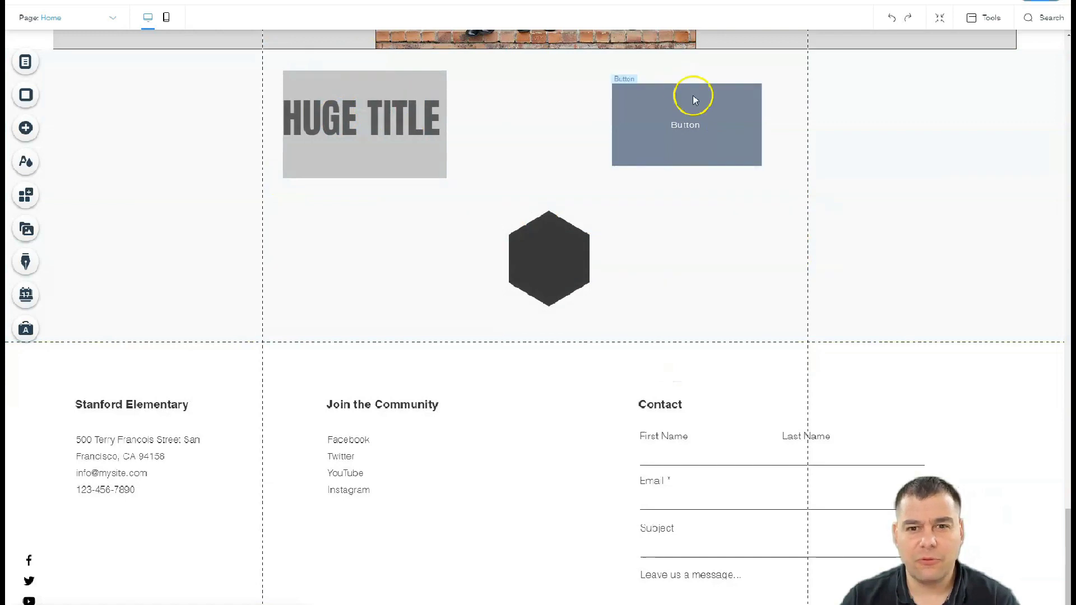
In Zoom Out & Reorder view, delete the strip holding HUGE TITLE, the button and the hexagon
left_click(940, 17)
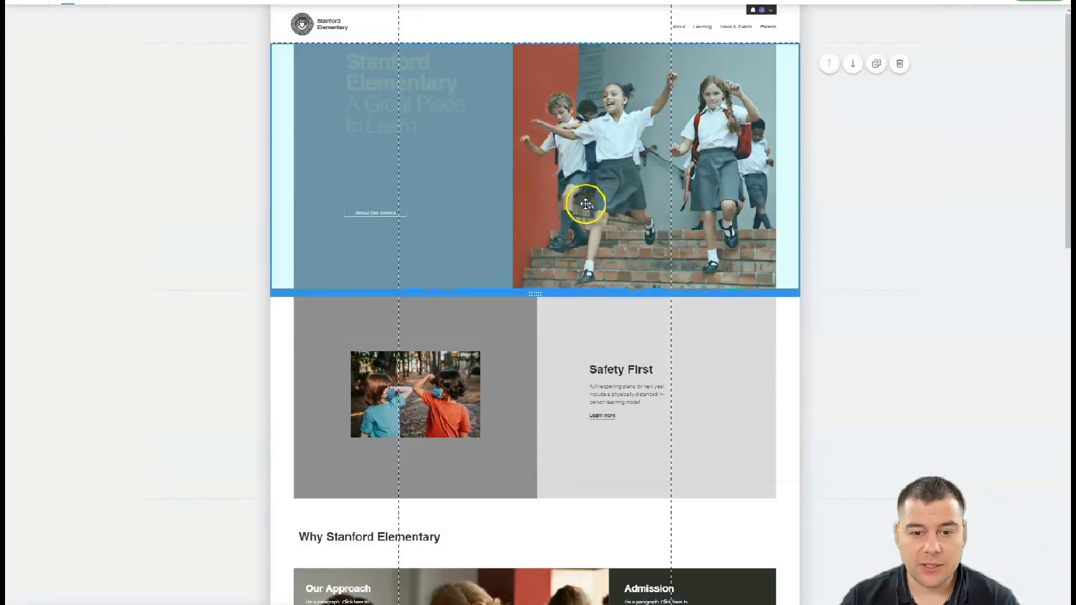
scroll(652, 338, "down", 15)
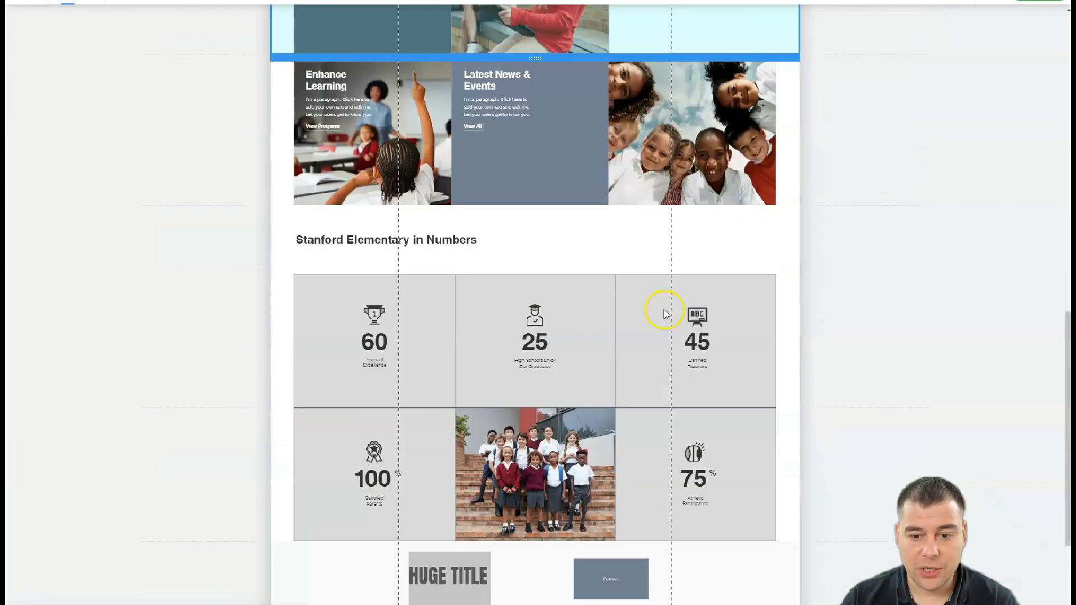
scroll(668, 310, "up", 15)
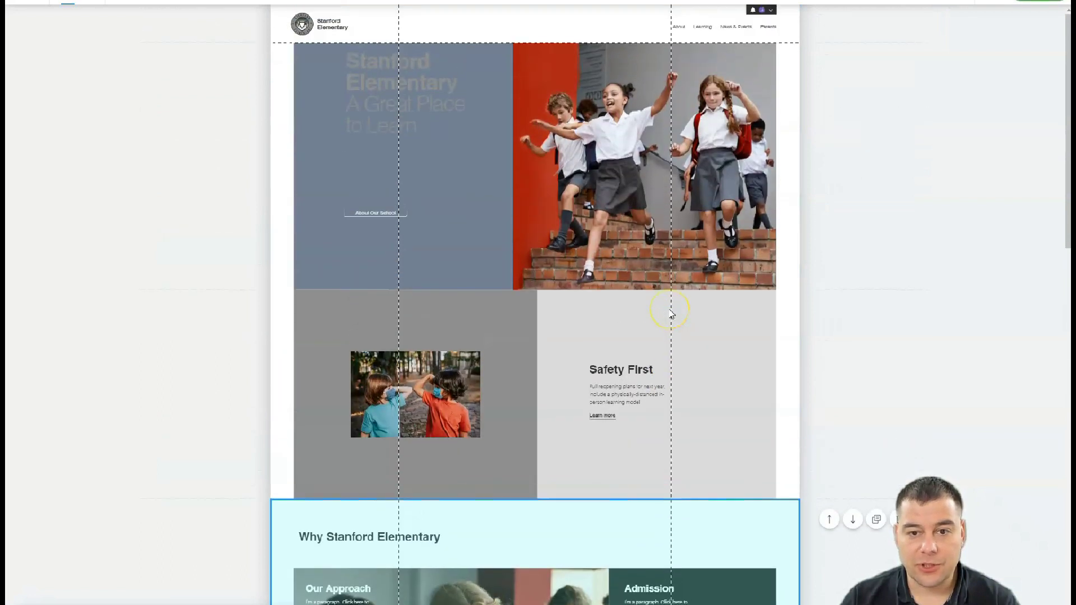
scroll(671, 314, "down", 6)
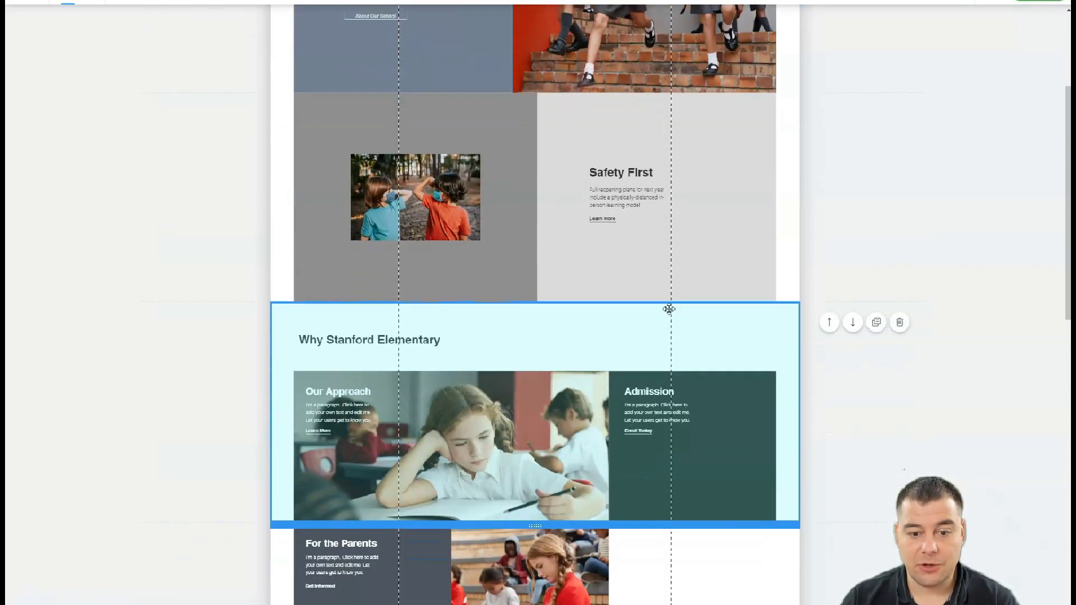
scroll(670, 308, "down", 10)
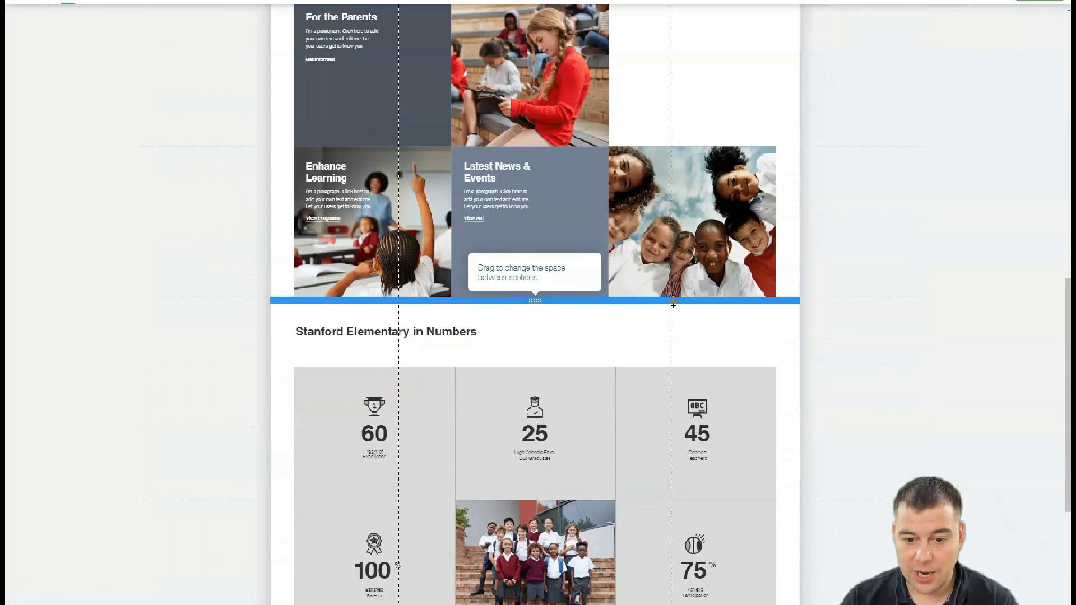
scroll(676, 304, "down", 3)
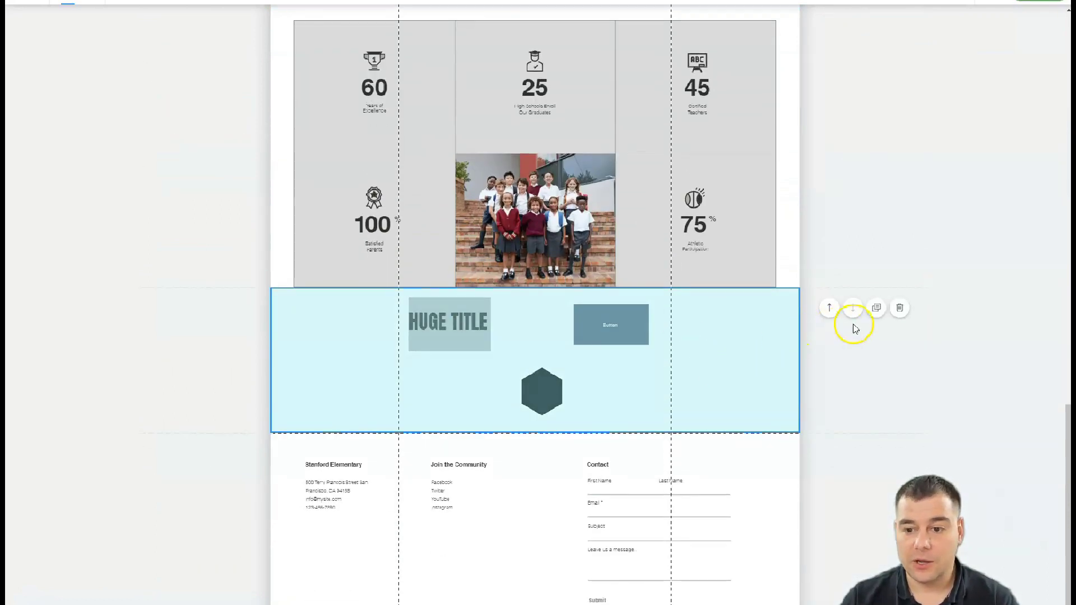
left_click(899, 307)
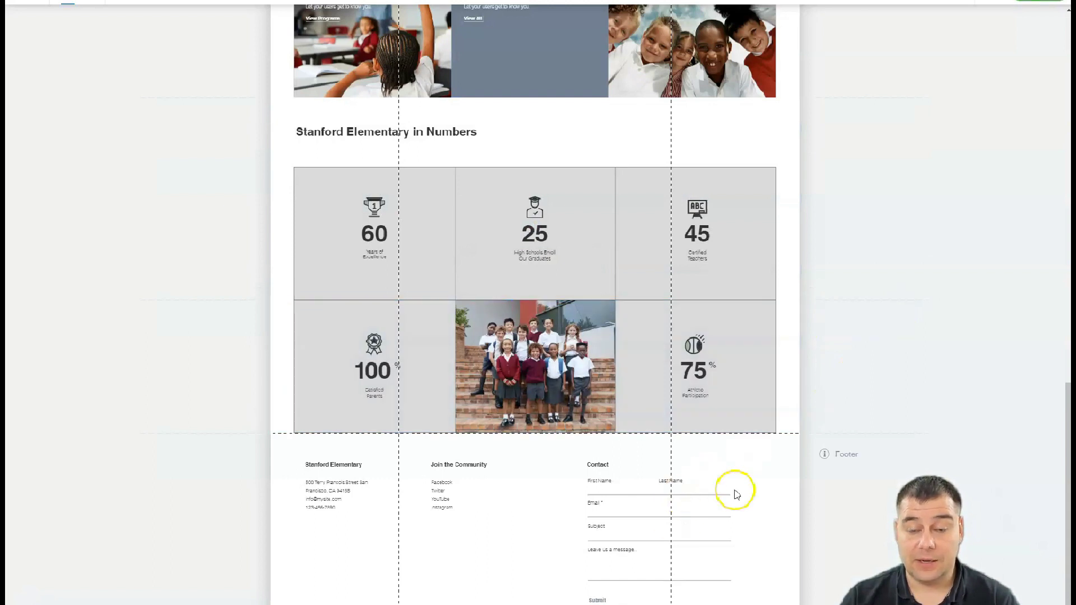
scroll(947, 81, "up", 2)
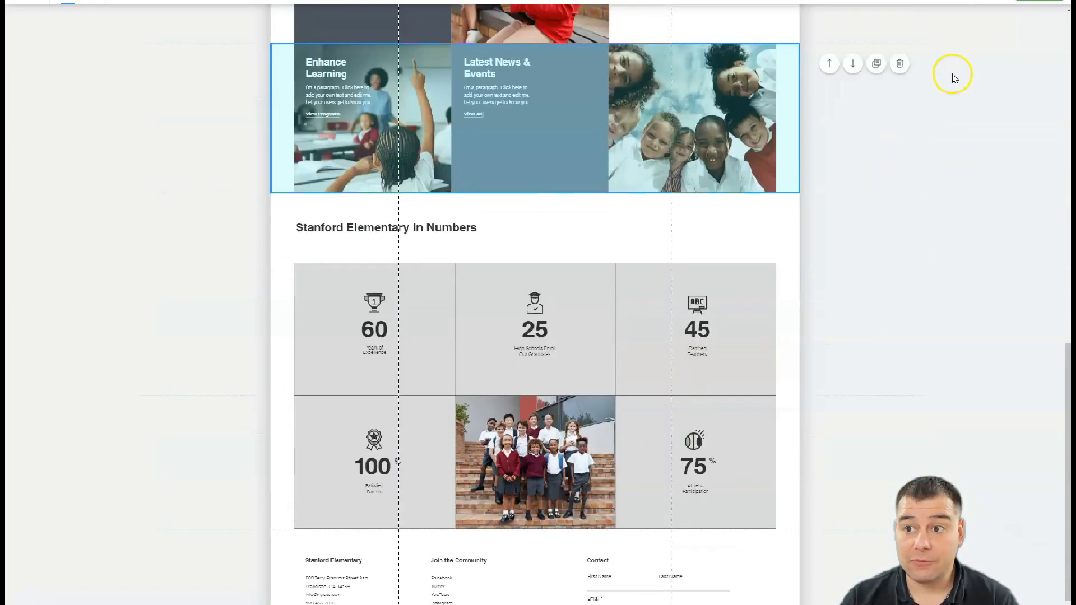
scroll(930, 98, "up", 15)
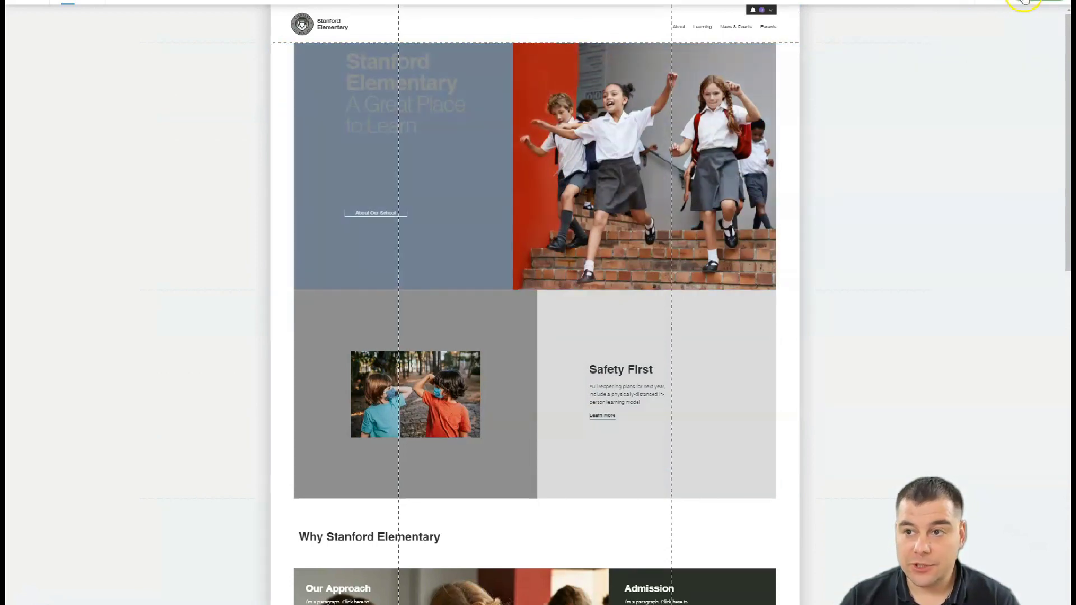
left_click(925, 23)
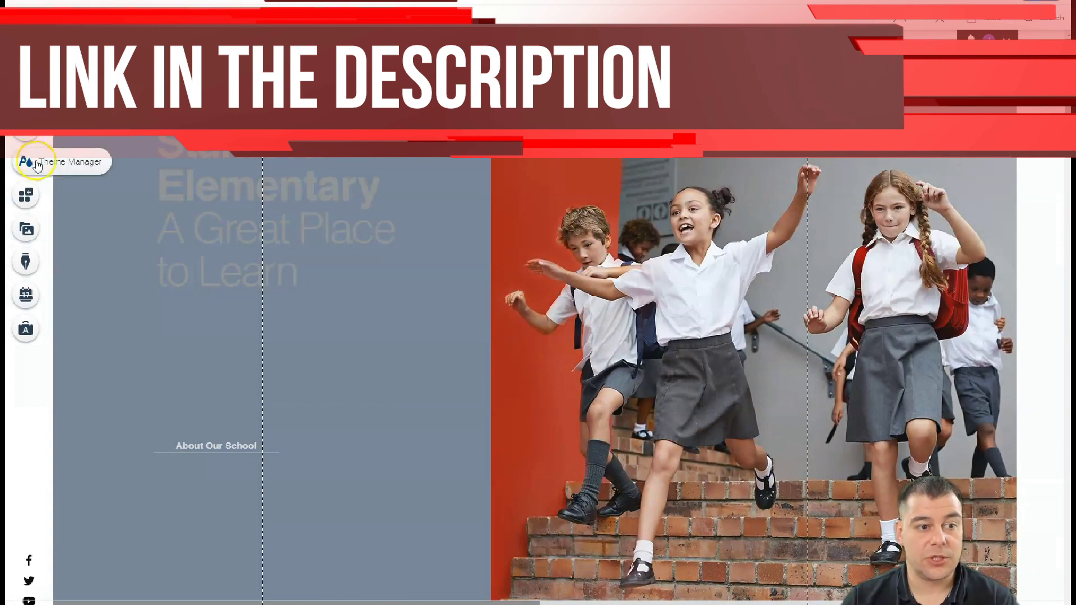
left_click(26, 128)
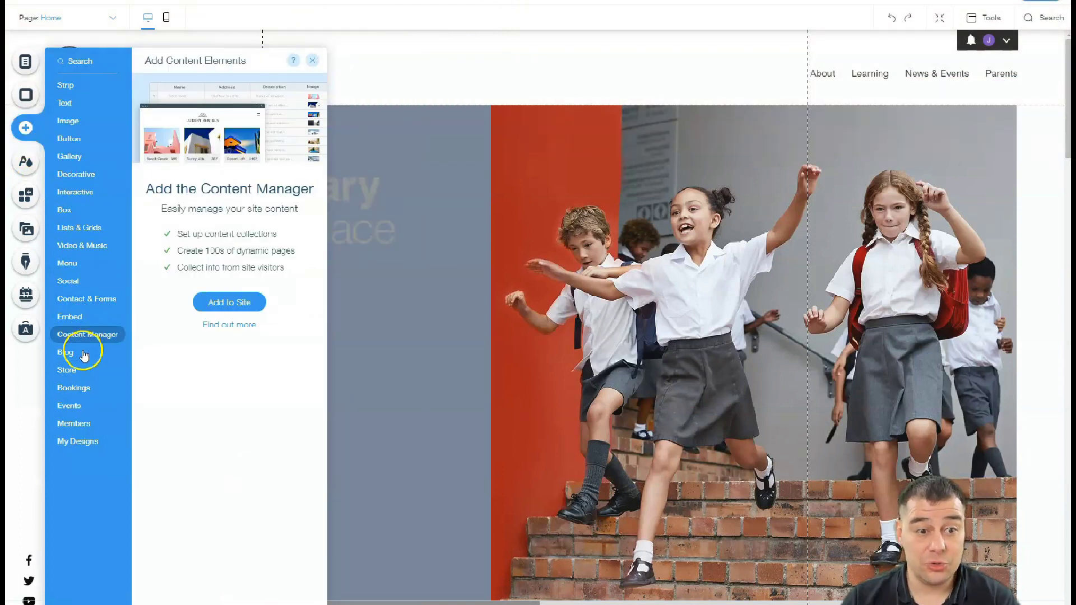
mouse_move(74, 351)
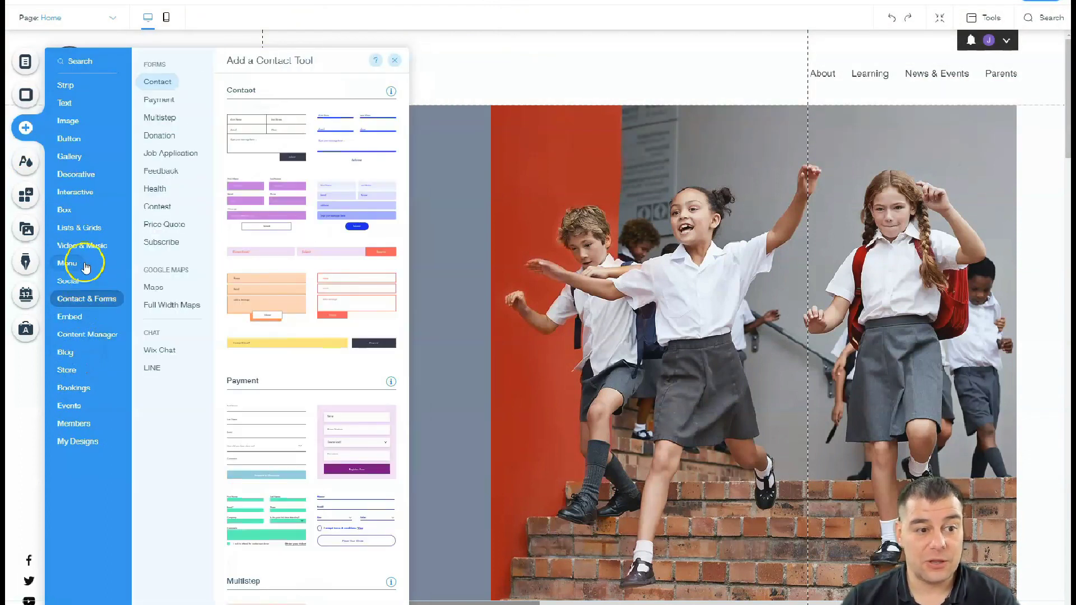
mouse_move(82, 122)
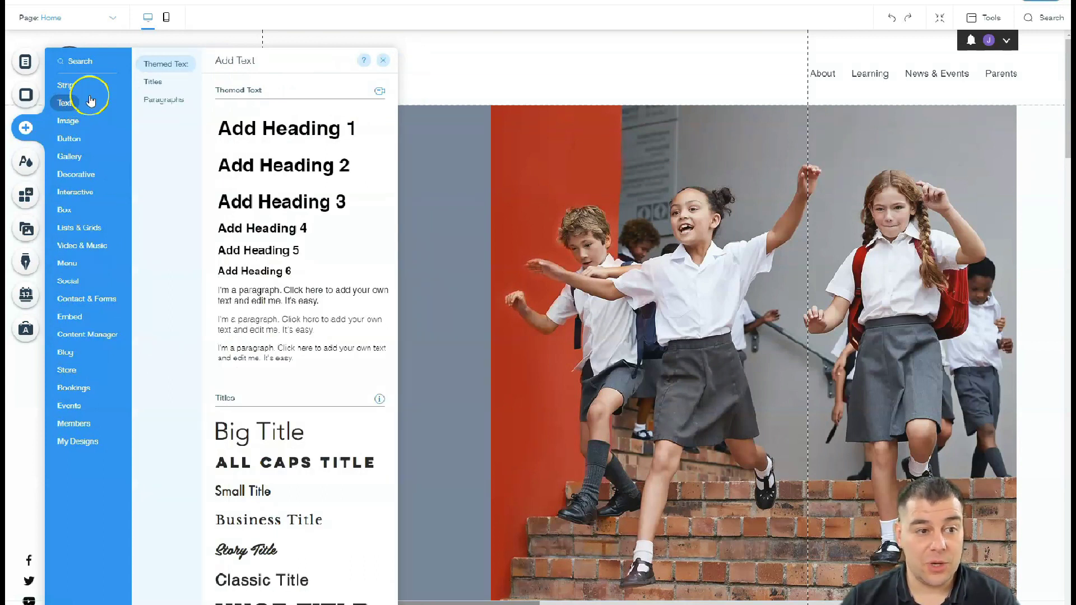
left_click(381, 60)
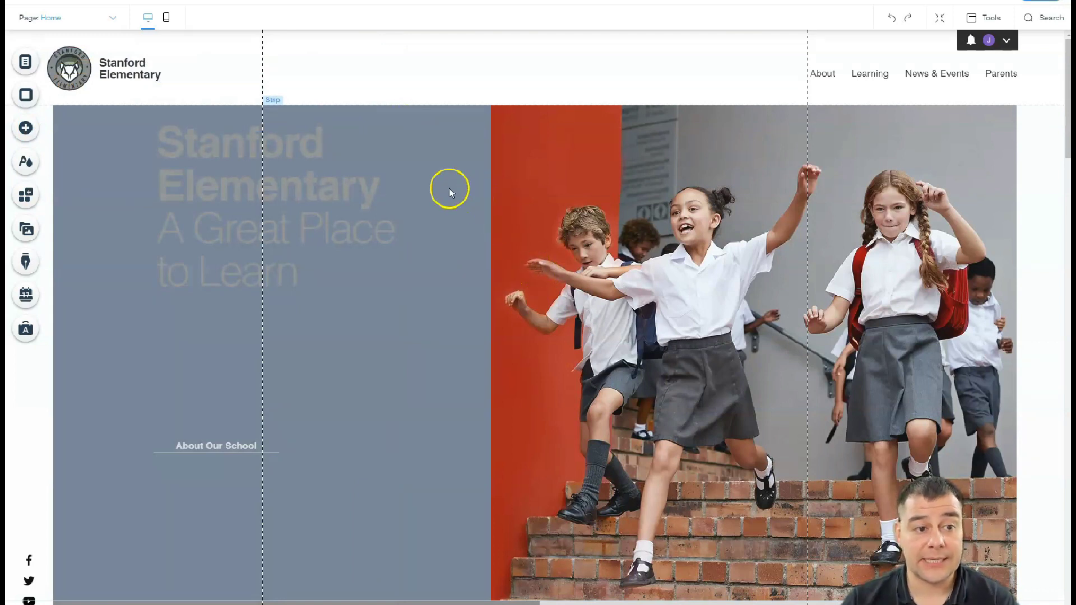
left_click(26, 196)
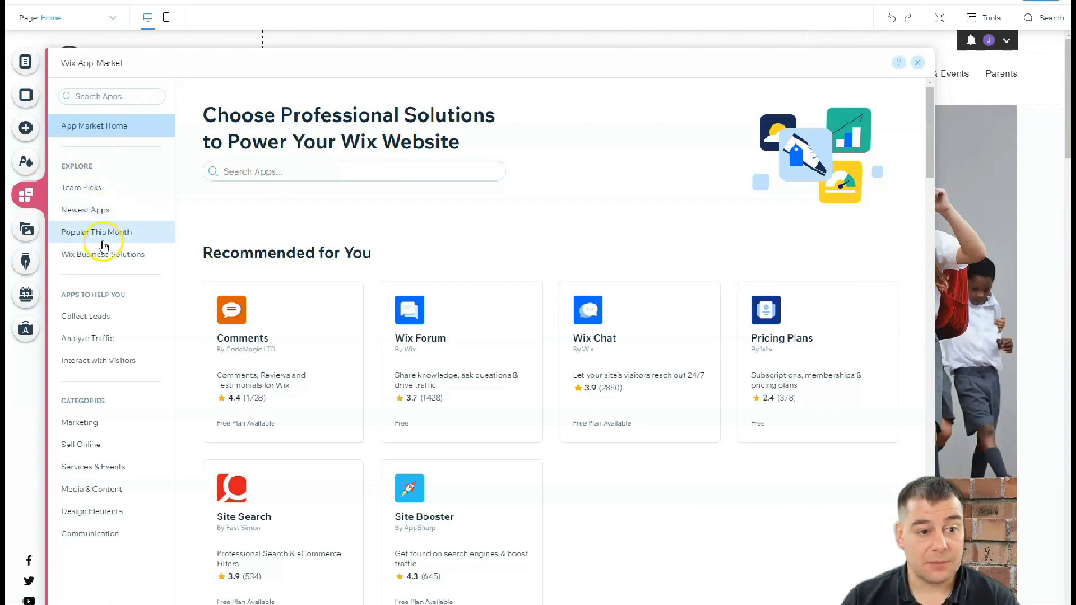
left_click(93, 319)
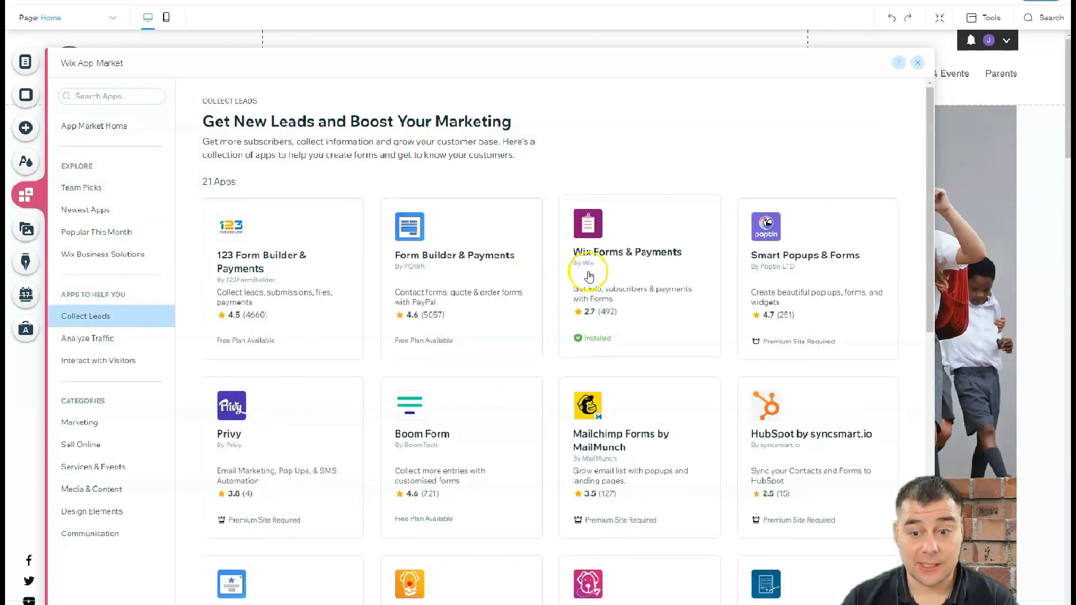
scroll(589, 277, "down", 3)
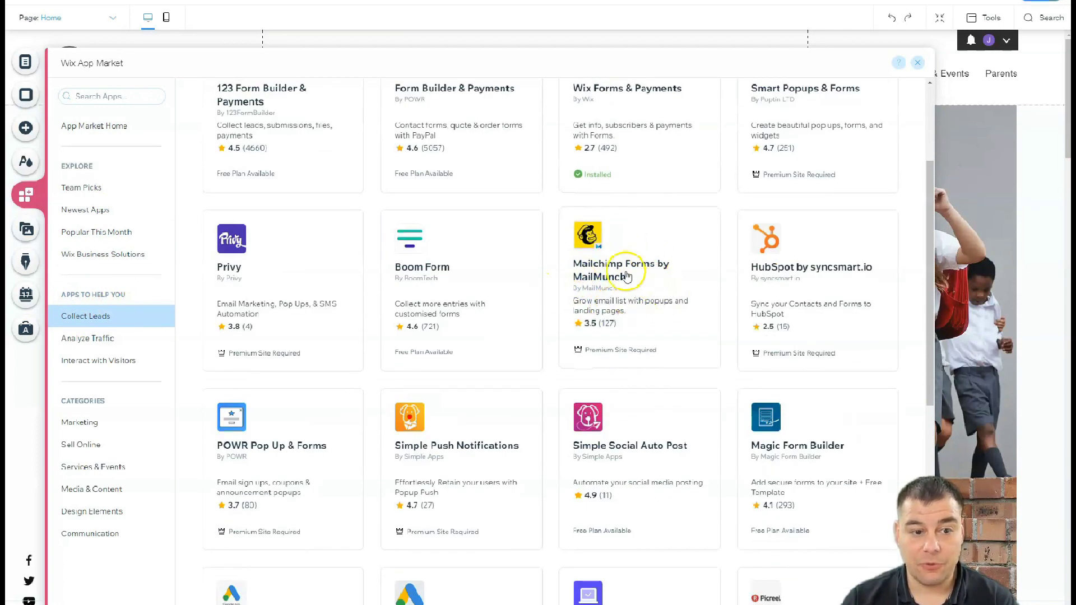
scroll(629, 284, "down", 5)
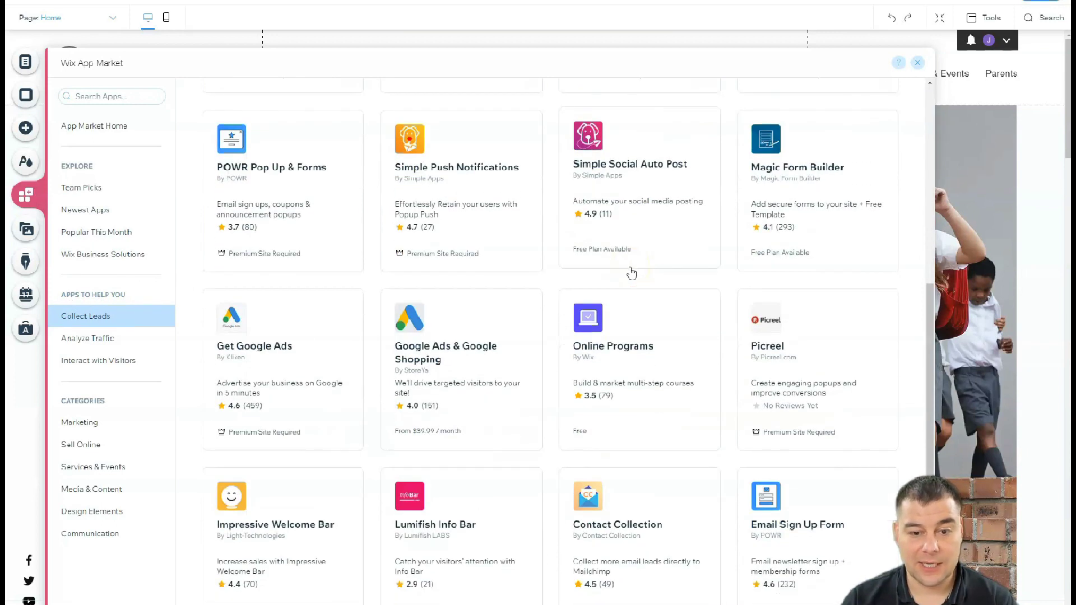
scroll(631, 273, "down", 4)
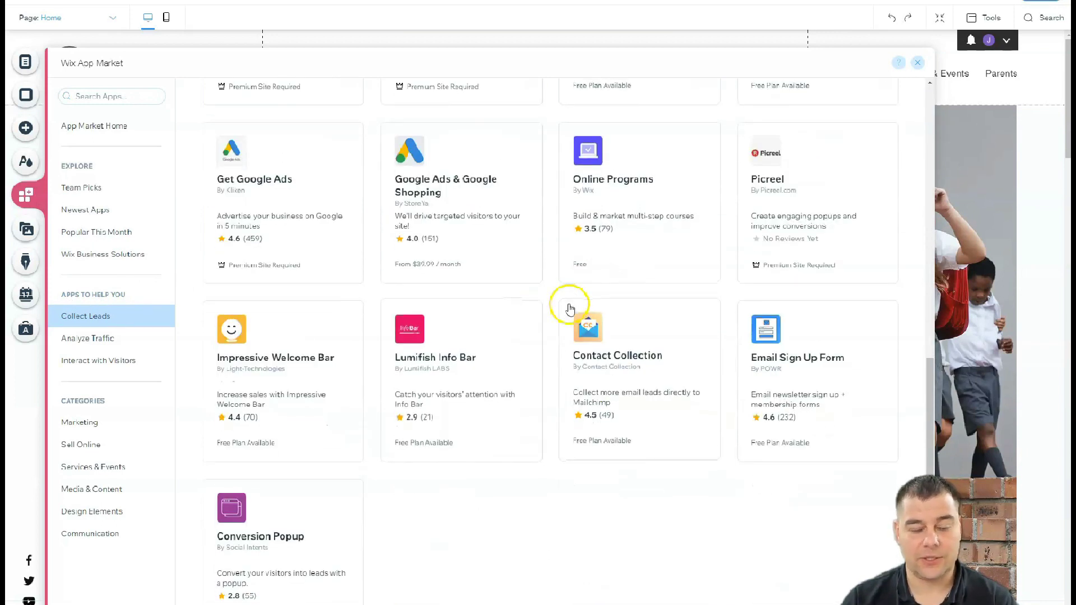
left_click(916, 64)
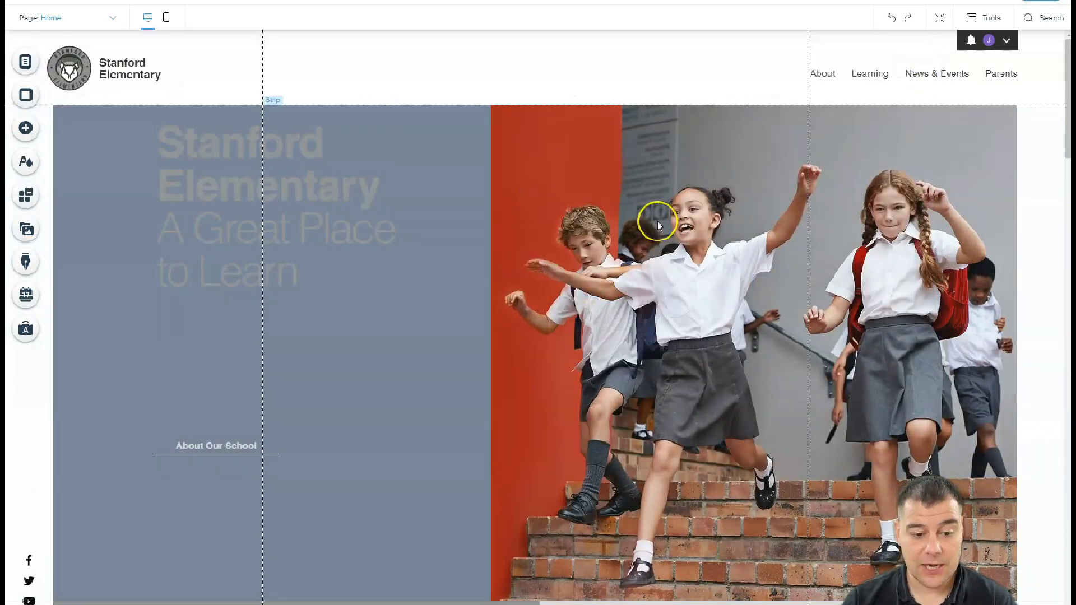
Scroll down the home page and select the strip holding the Latest News column
scroll(616, 209, "down", 7)
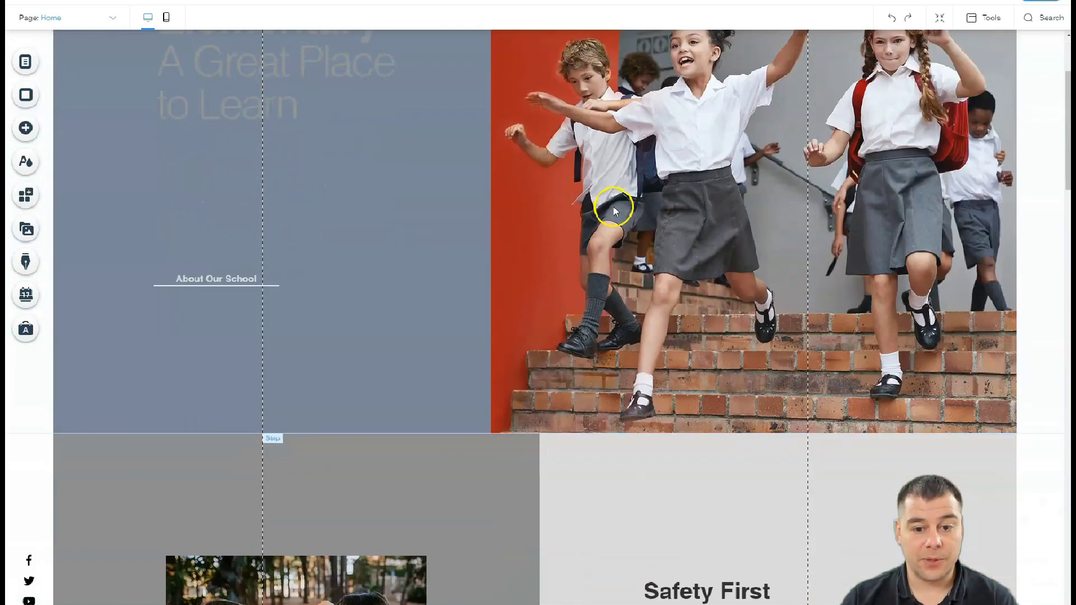
scroll(614, 207, "down", 8)
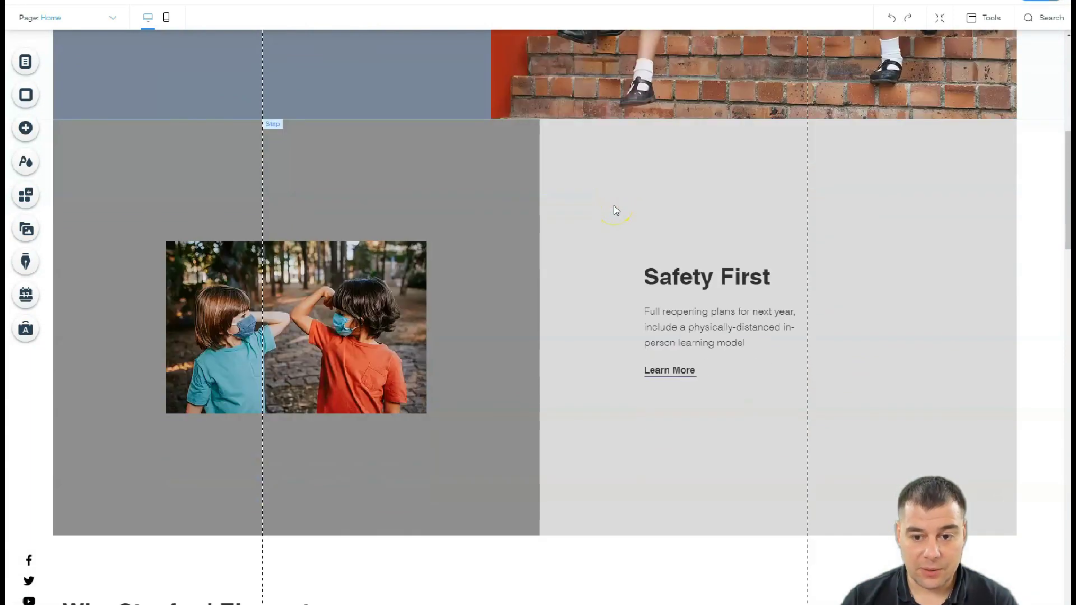
scroll(617, 210, "down", 7)
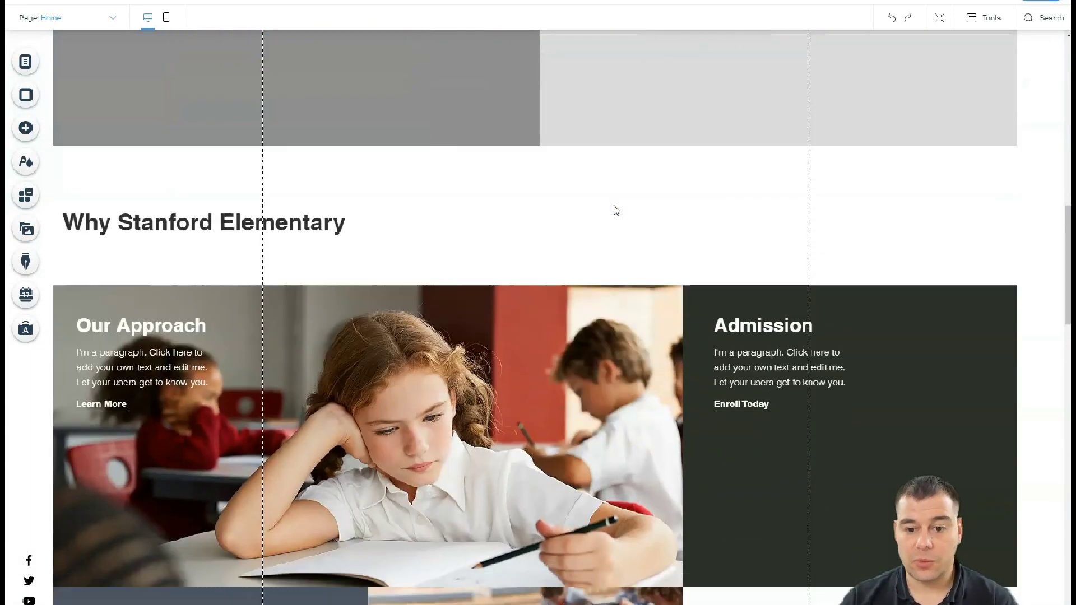
scroll(616, 211, "down", 6)
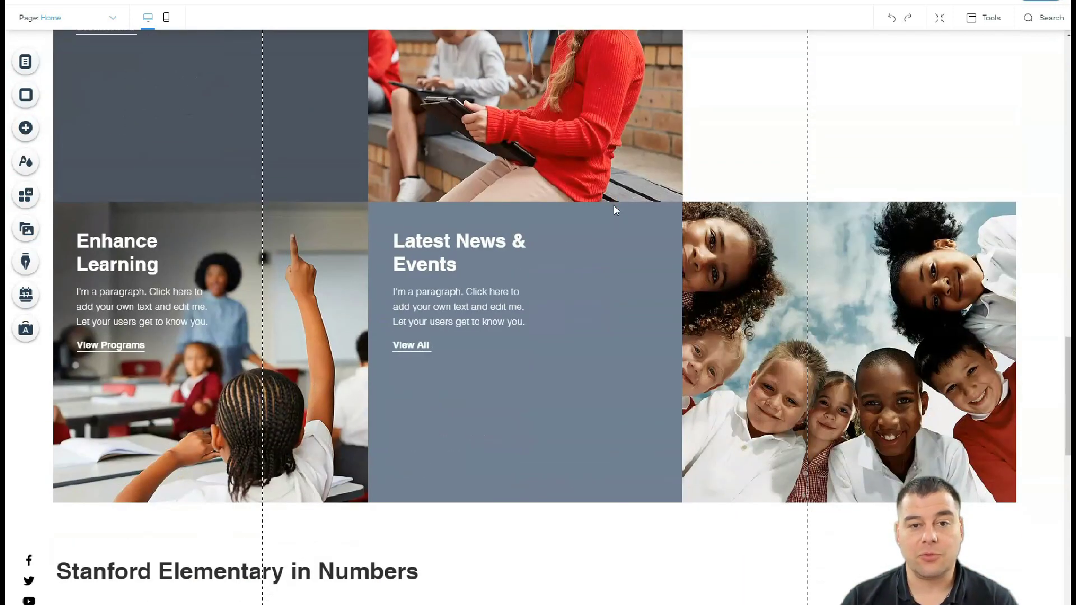
left_click(611, 203)
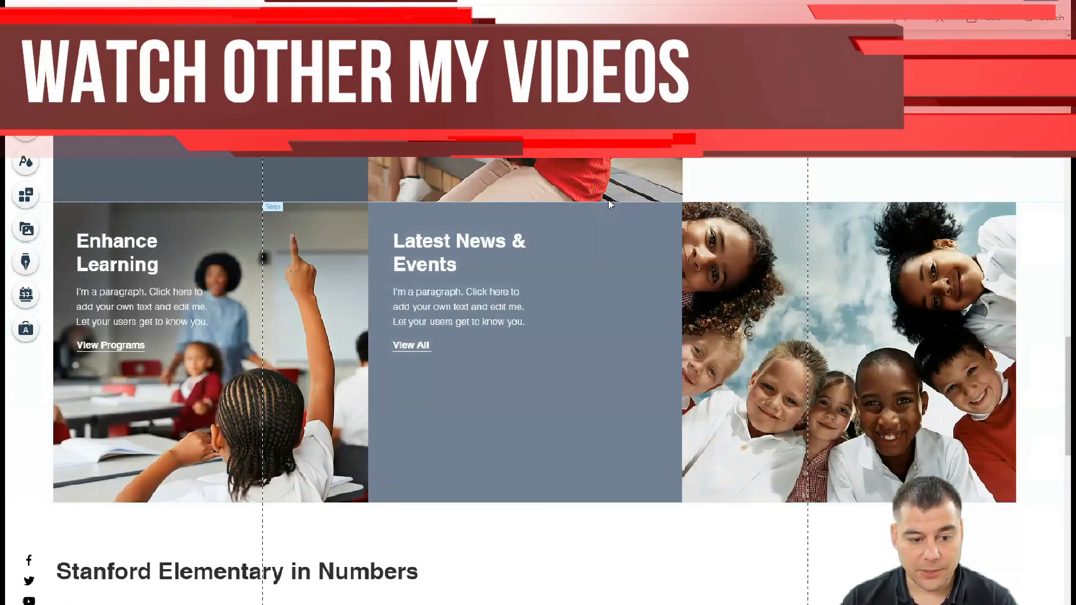
Select the footer strip, then return up to the Latest News & Events row
scroll(610, 204, "down", 9)
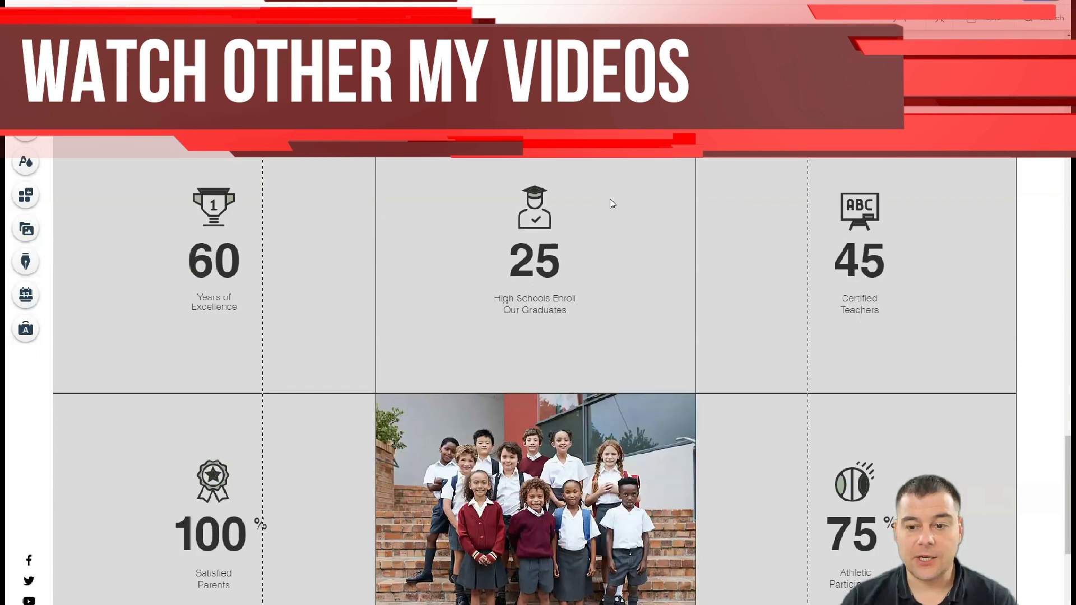
scroll(612, 204, "down", 1)
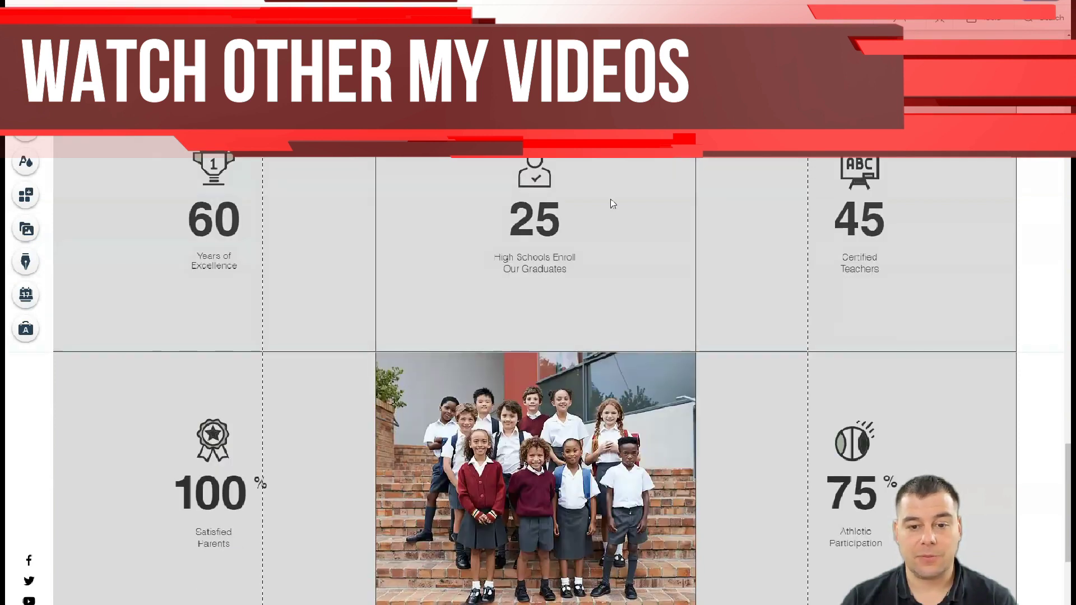
scroll(612, 204, "down", 7)
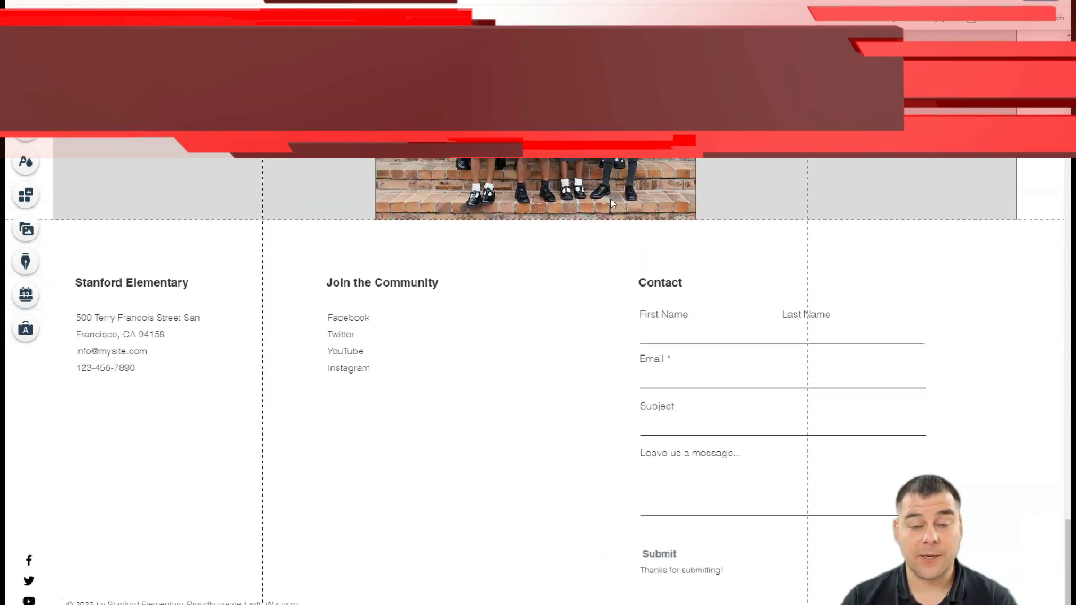
left_click(585, 237)
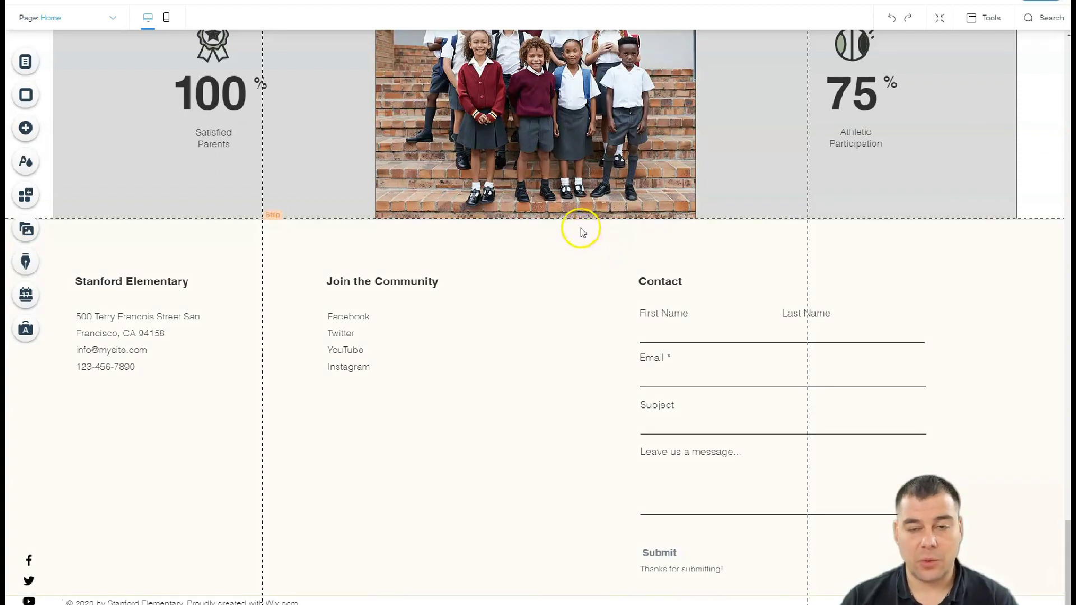
scroll(581, 229, "up", 7)
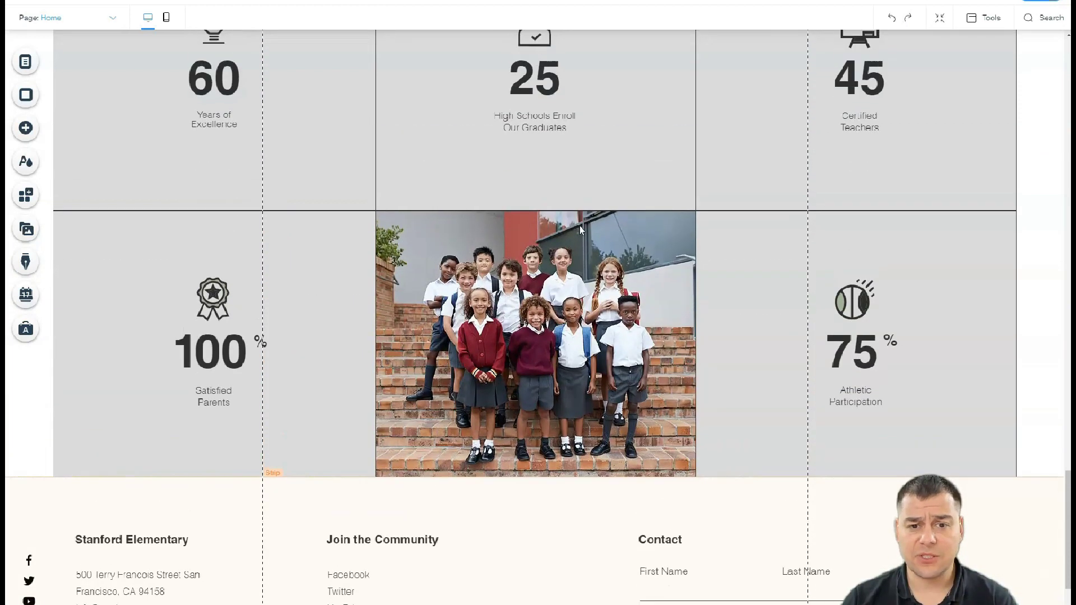
scroll(580, 230, "up", 7)
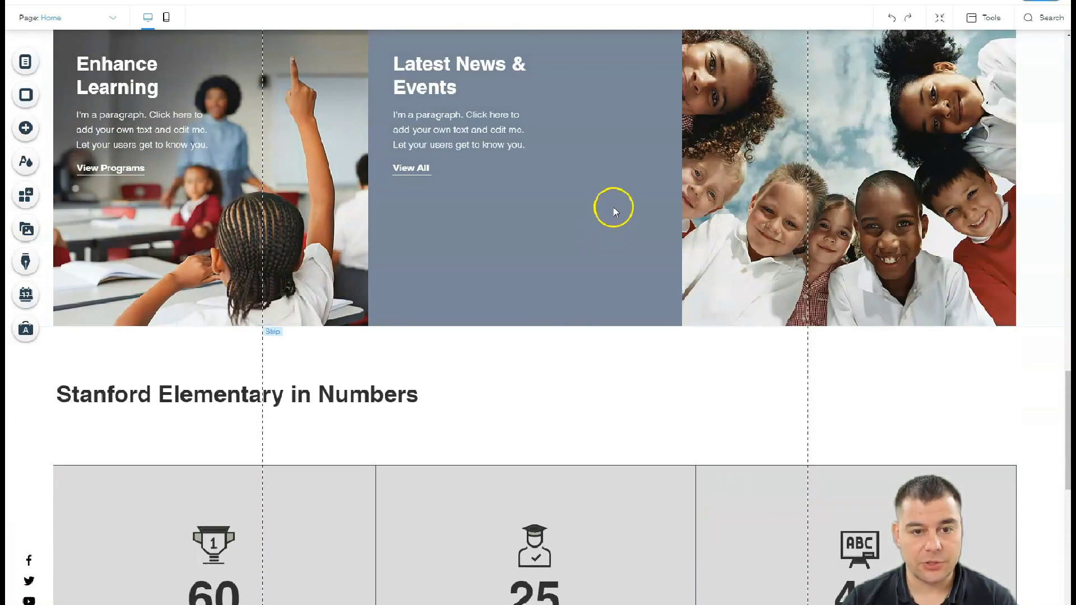
scroll(583, 202, "up", 2)
Move the Latest News & Events heading and paragraph right, then back to the column's left
left_click_drag(417, 175, 525, 175)
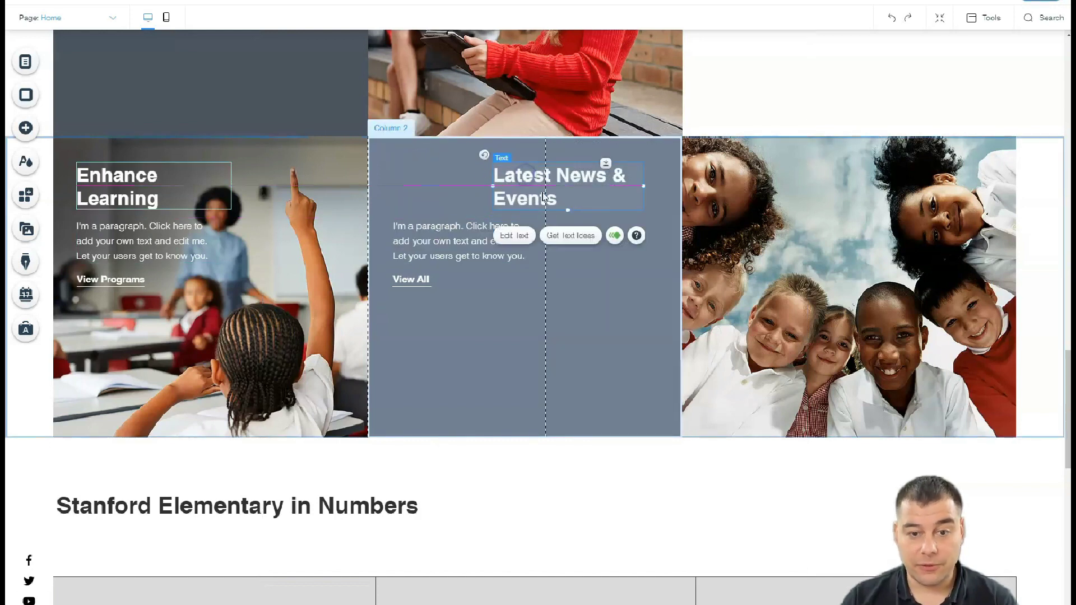
left_click_drag(503, 279, 556, 329)
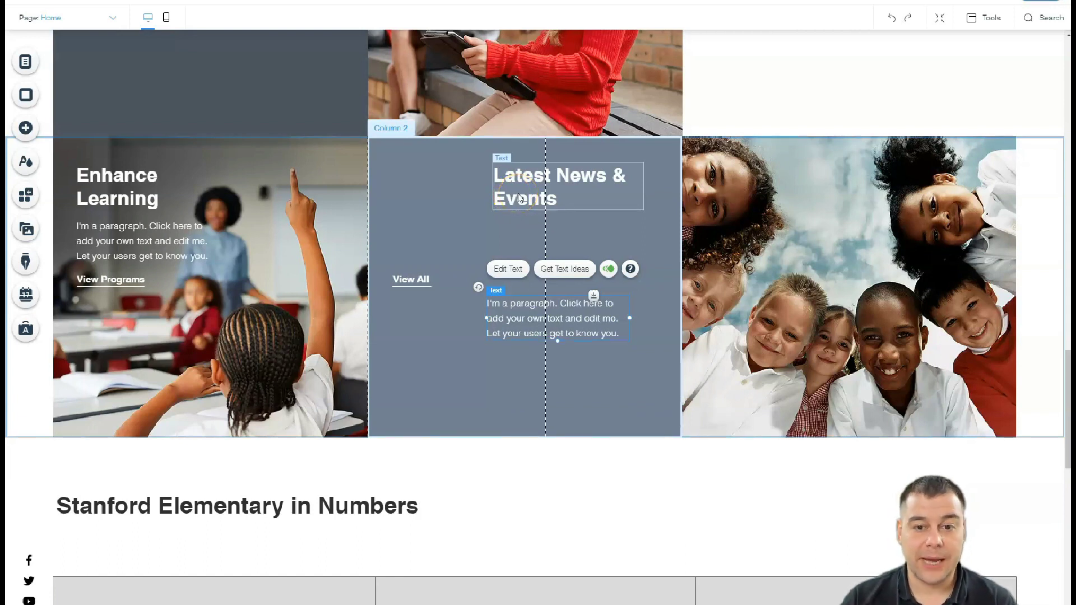
left_click_drag(519, 194, 417, 187)
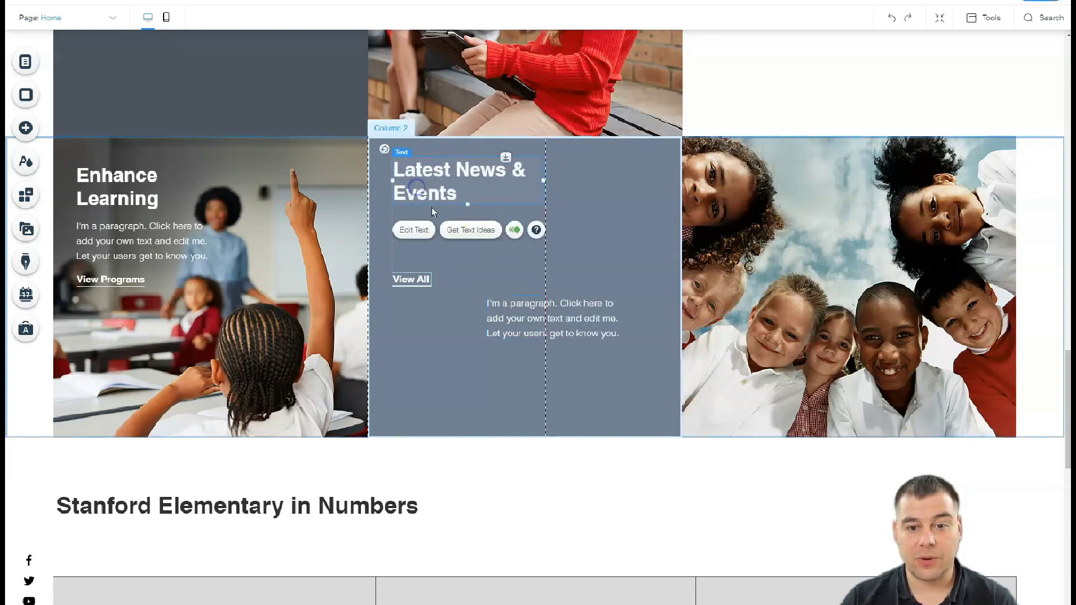
left_click_drag(520, 324, 422, 244)
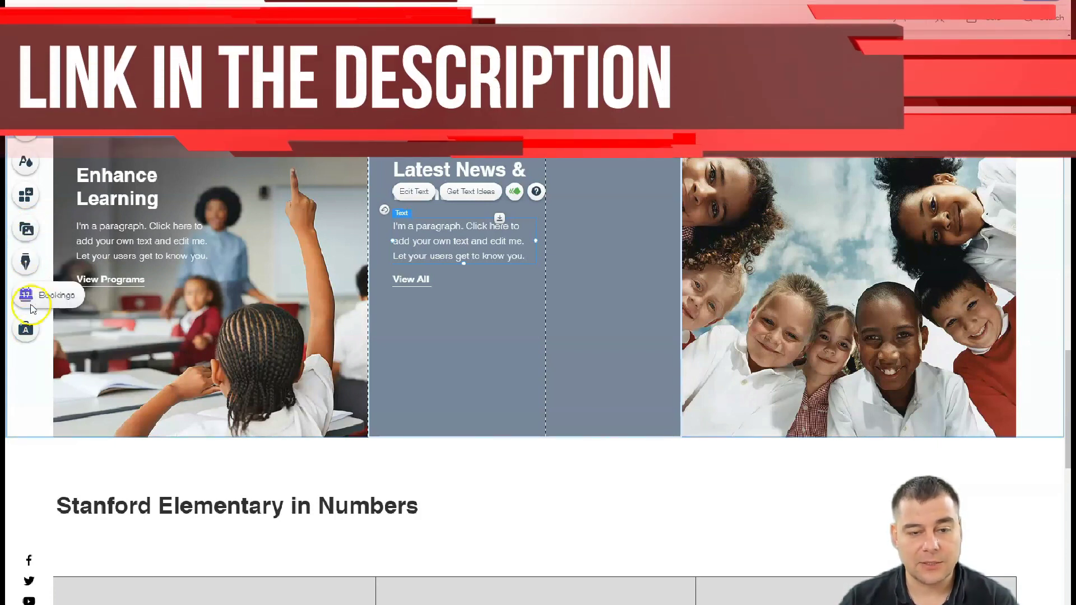
Scroll up to the Stanford Elementary header and hero section at the page top
scroll(308, 204, "up", 5)
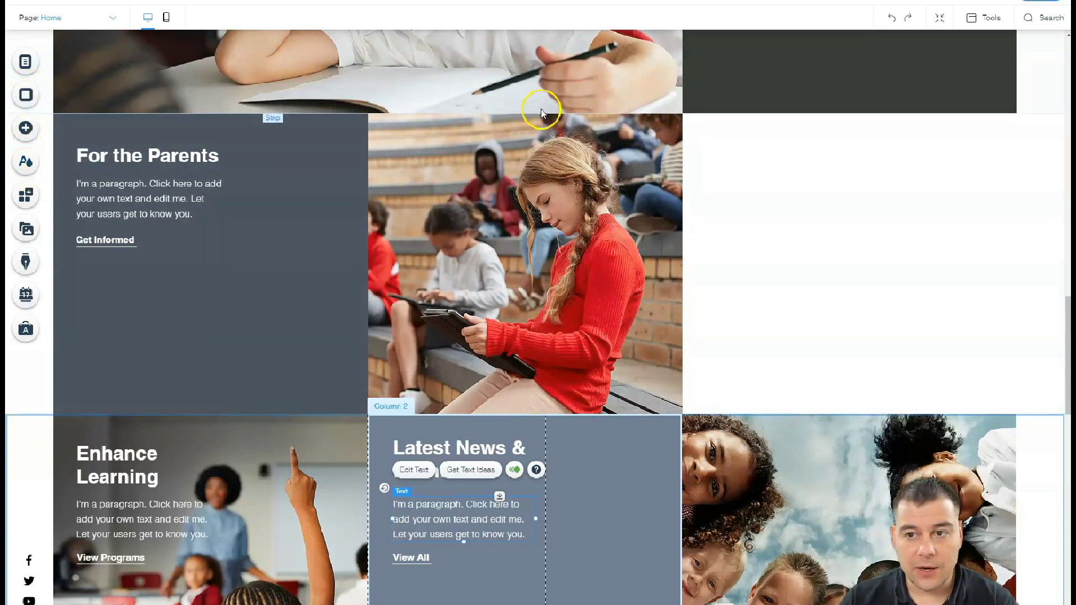
scroll(605, 78, "up", 8)
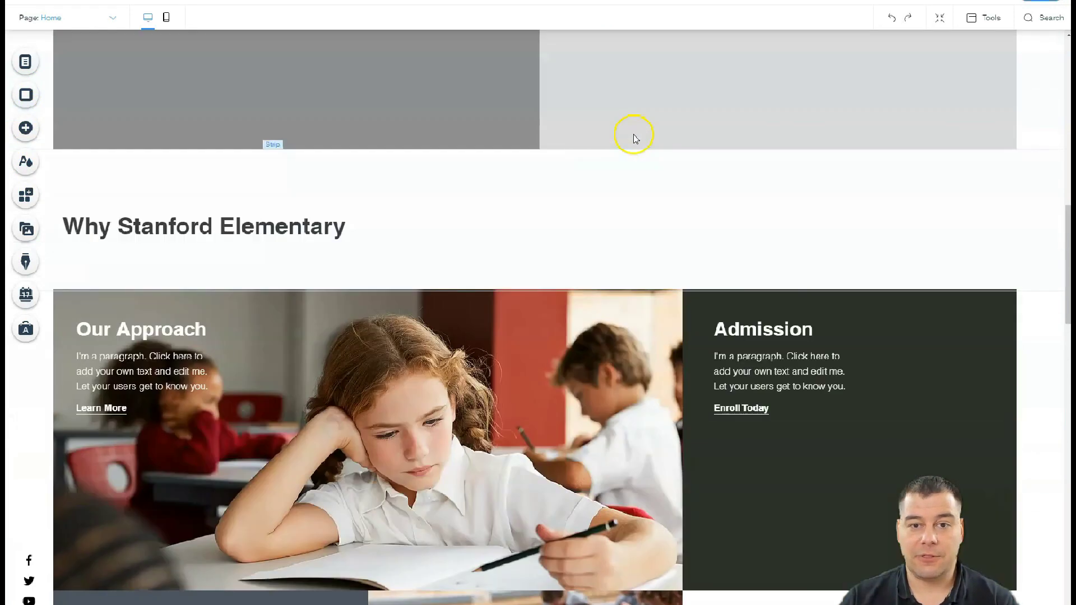
scroll(635, 139, "up", 10)
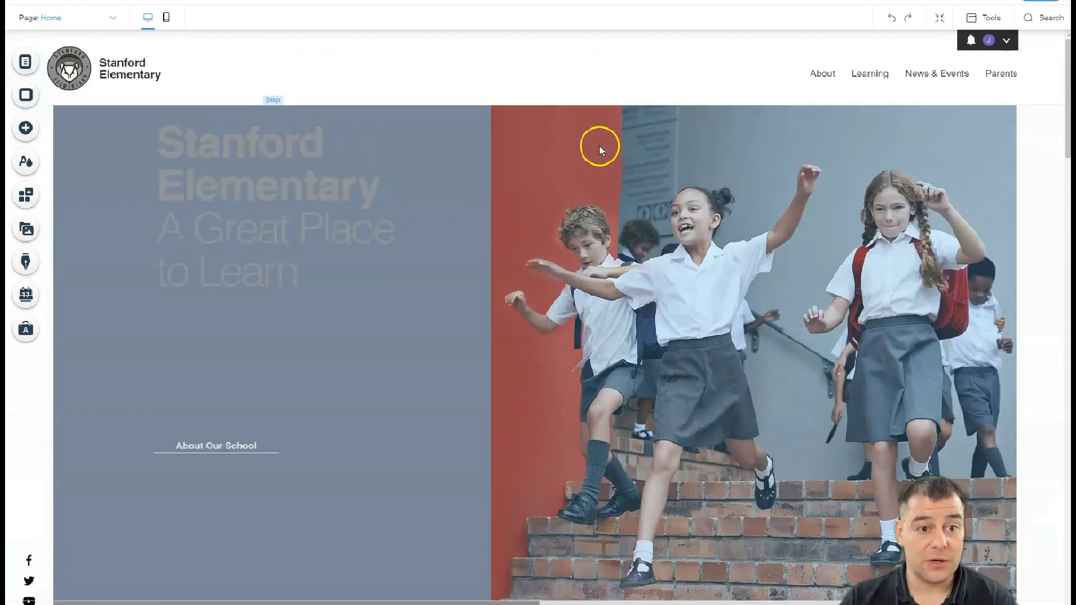